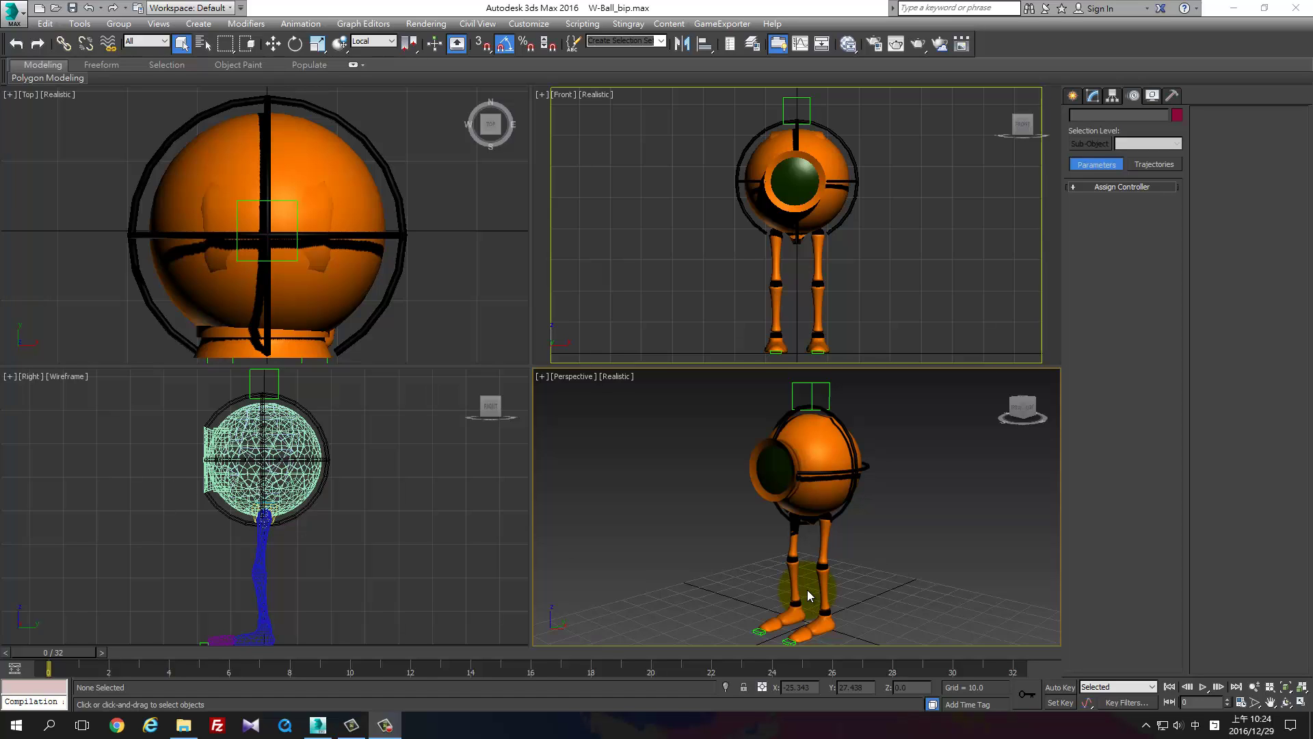
Select both biped feet, then clear the selection and pan the side view to recentre the character.
alt+middle_drag(867, 548, 855, 629)
click(827, 612)
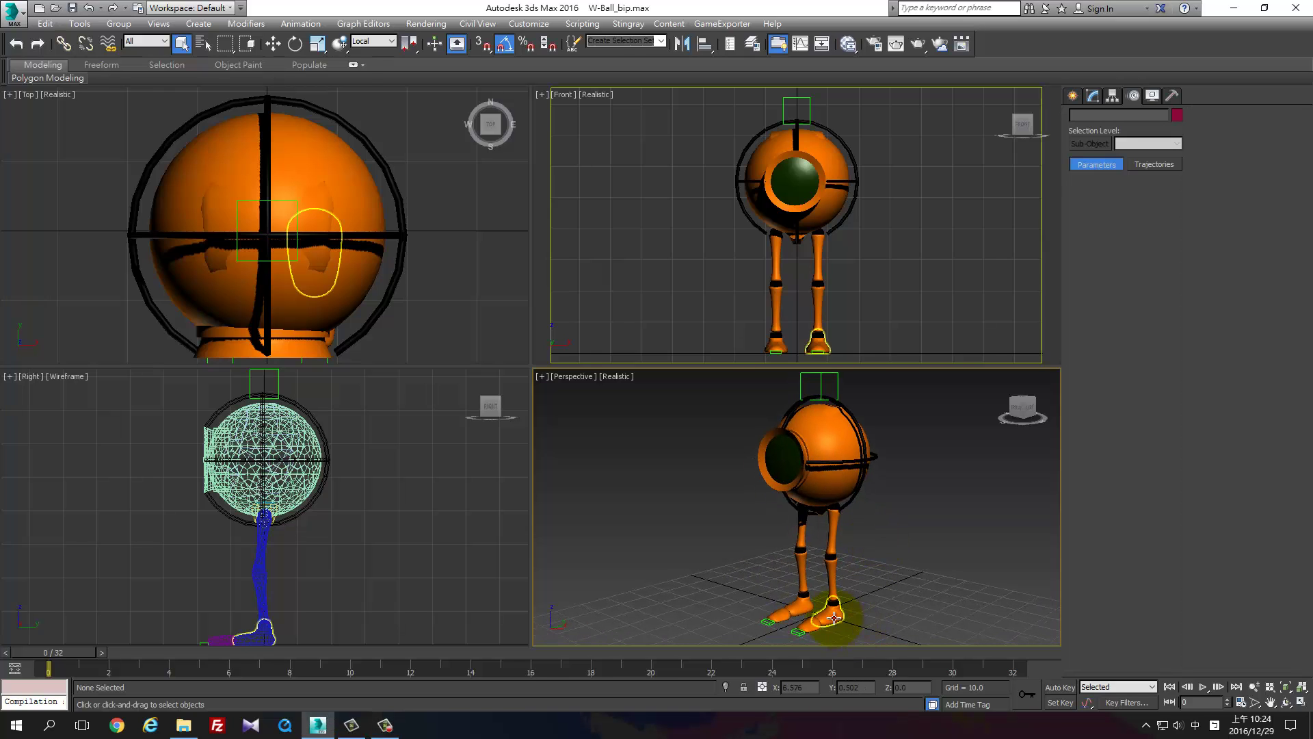
click(967, 584)
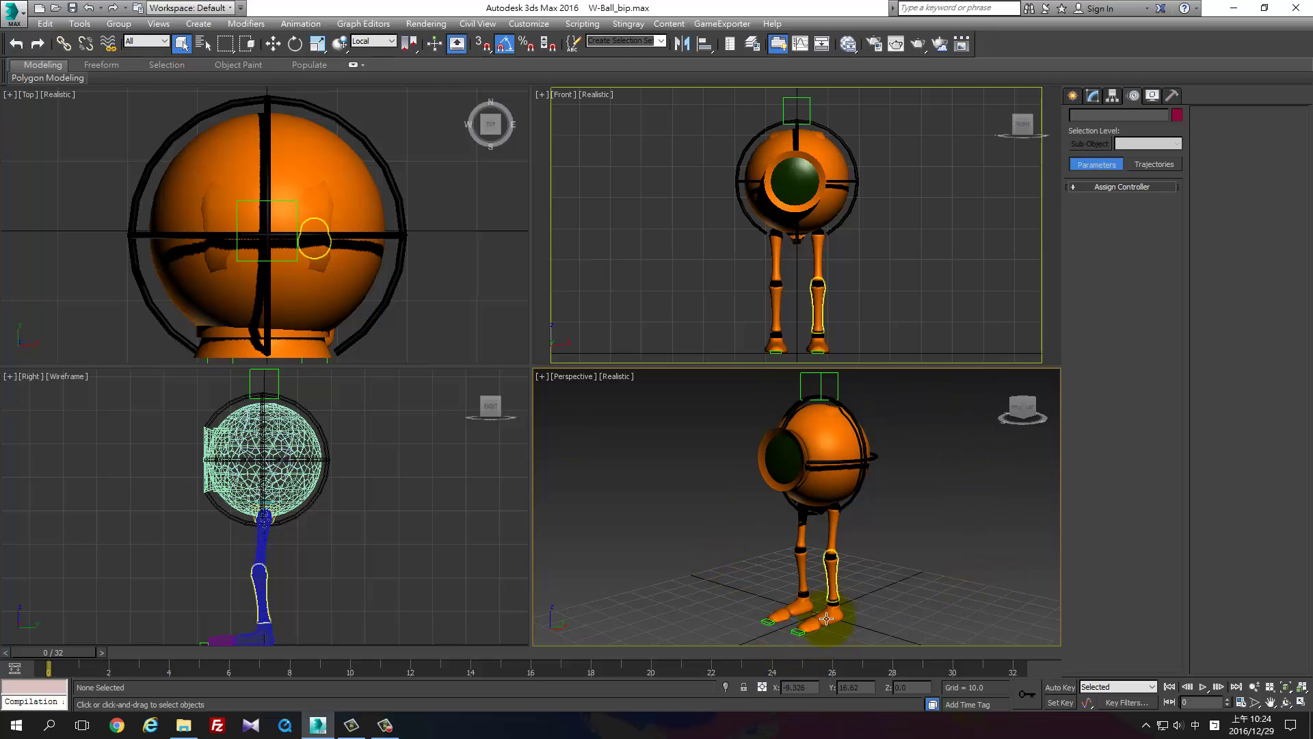
middle_drag(302, 636, 305, 578)
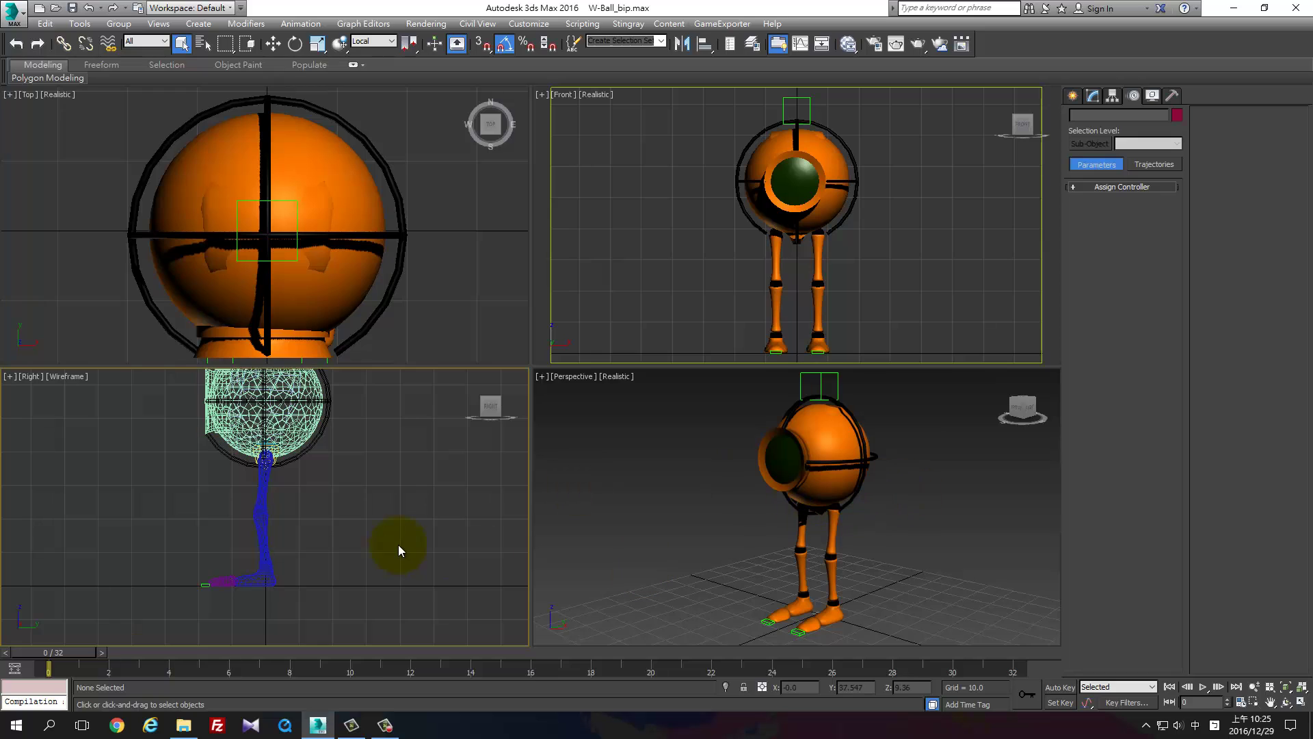
middle_drag(398, 544, 456, 558)
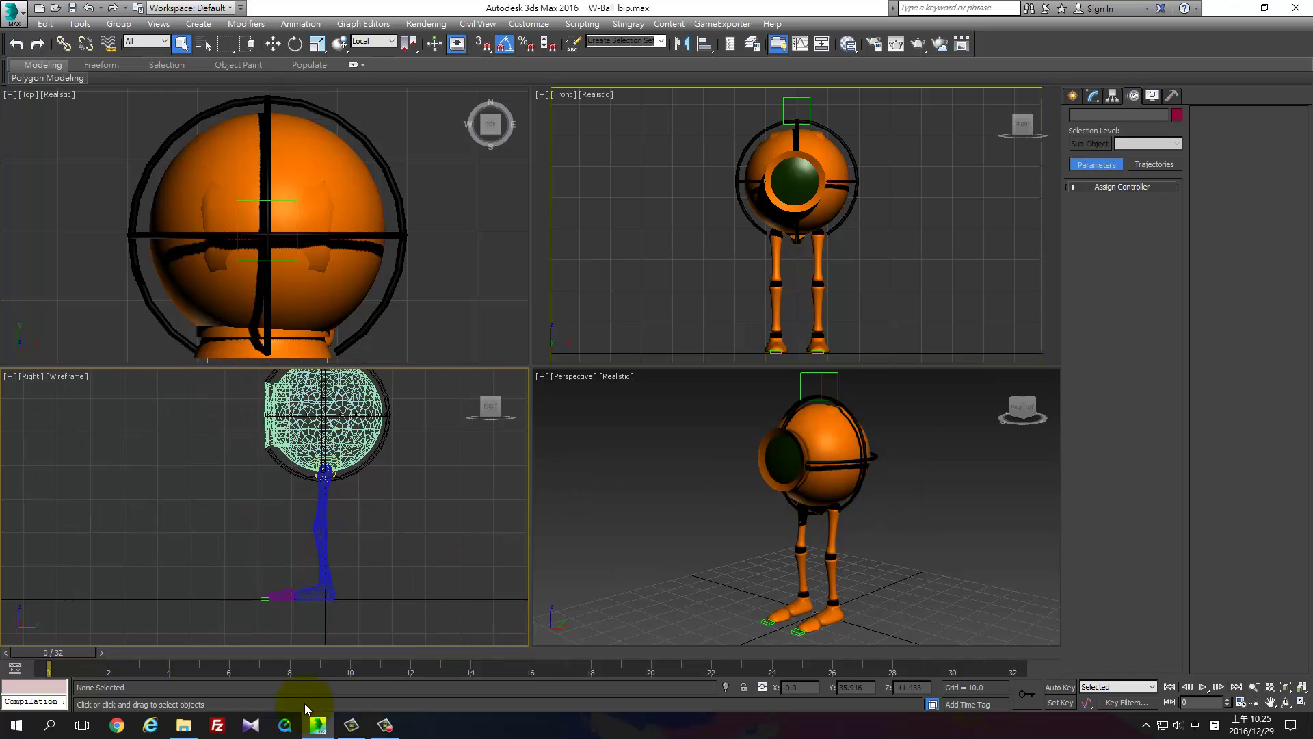
With the left thigh selected, hide all geometry by category so the ball mesh disappears.
click(387, 727)
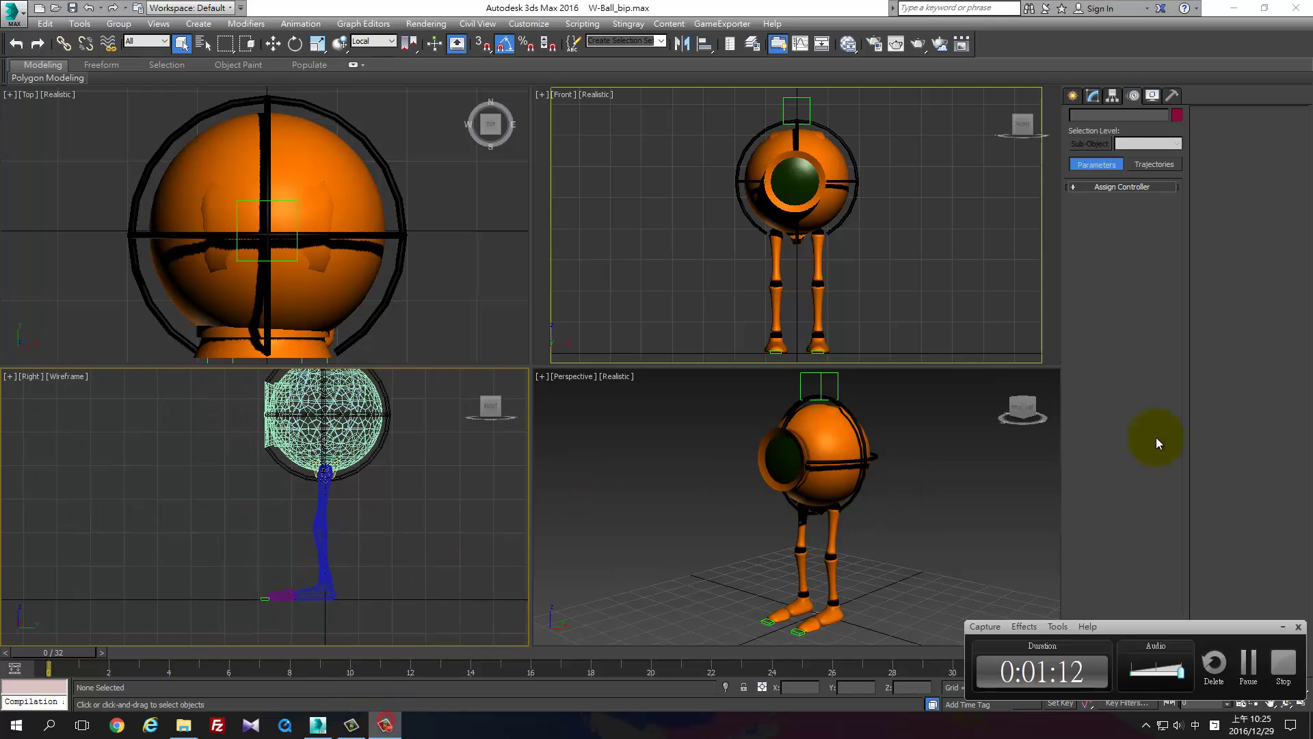
click(1282, 627)
click(835, 532)
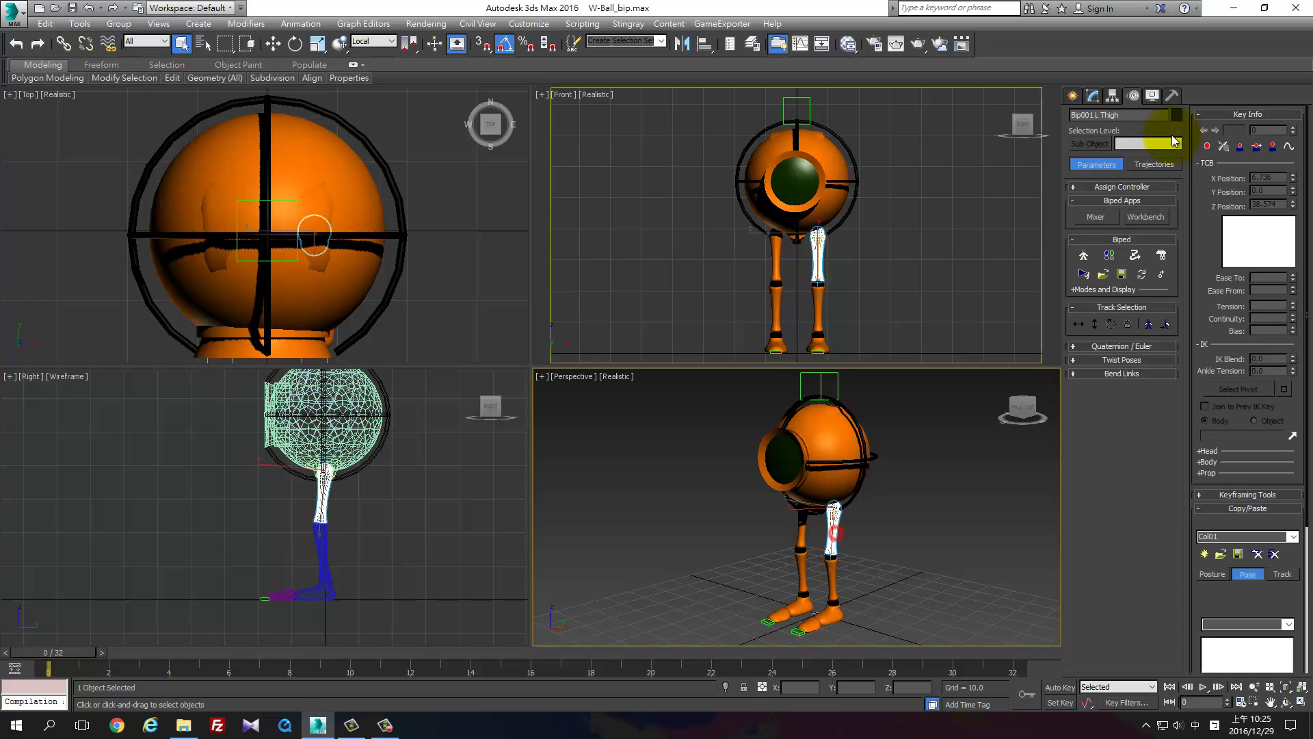
click(1152, 95)
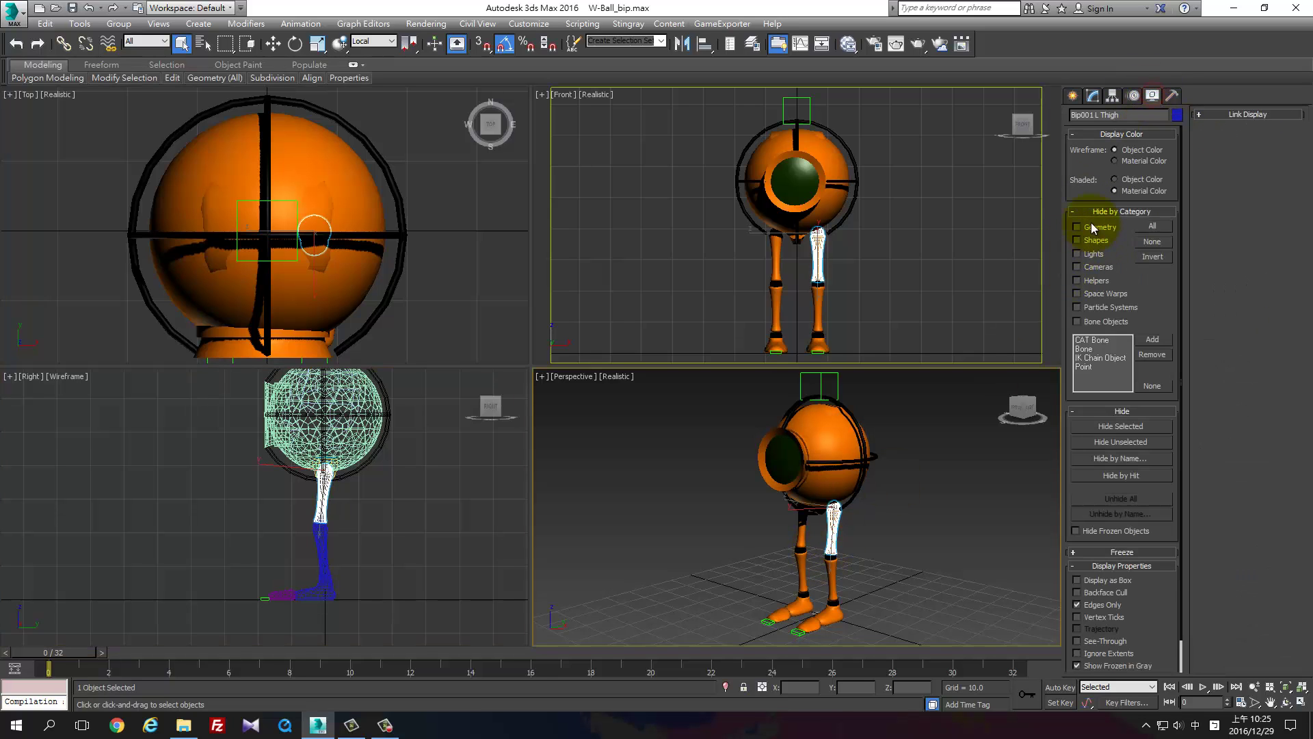
click(1082, 224)
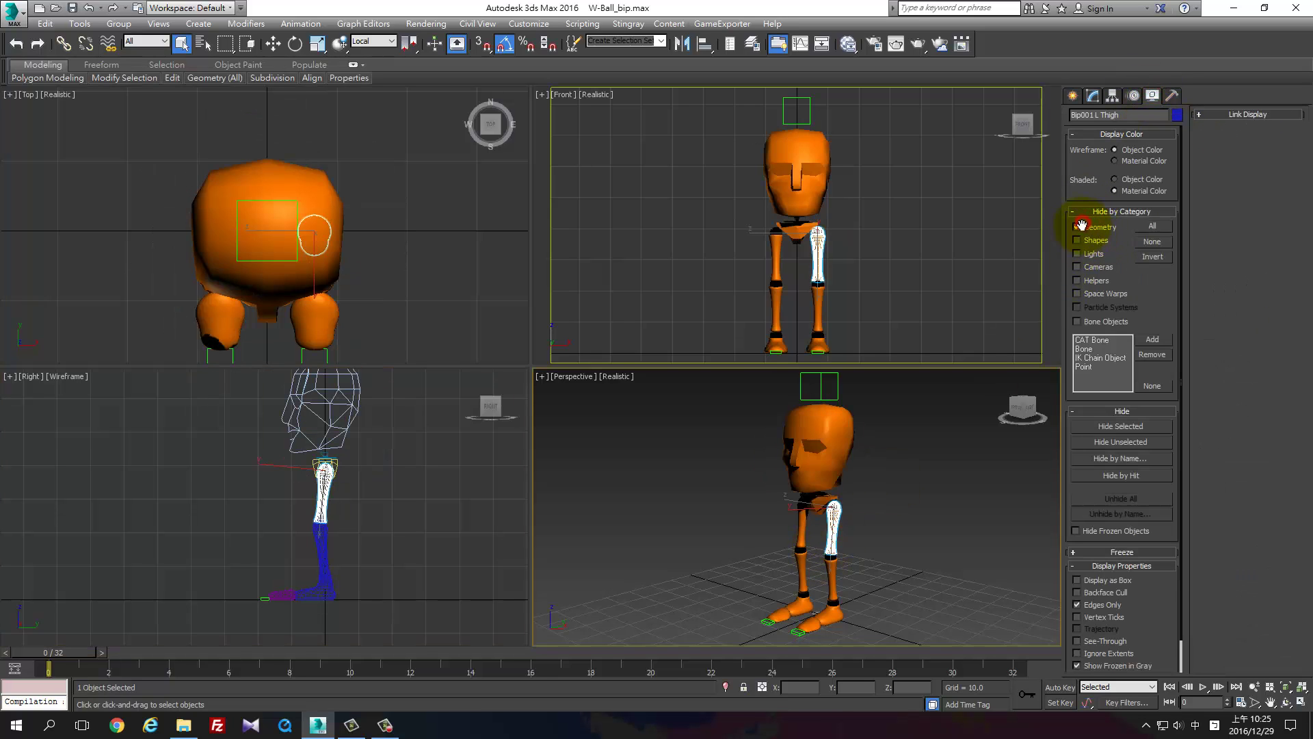
click(1133, 95)
Frame the legs, select both feet, and set a sliding key on them at frame 0.
scroll(381, 440, up, 1)
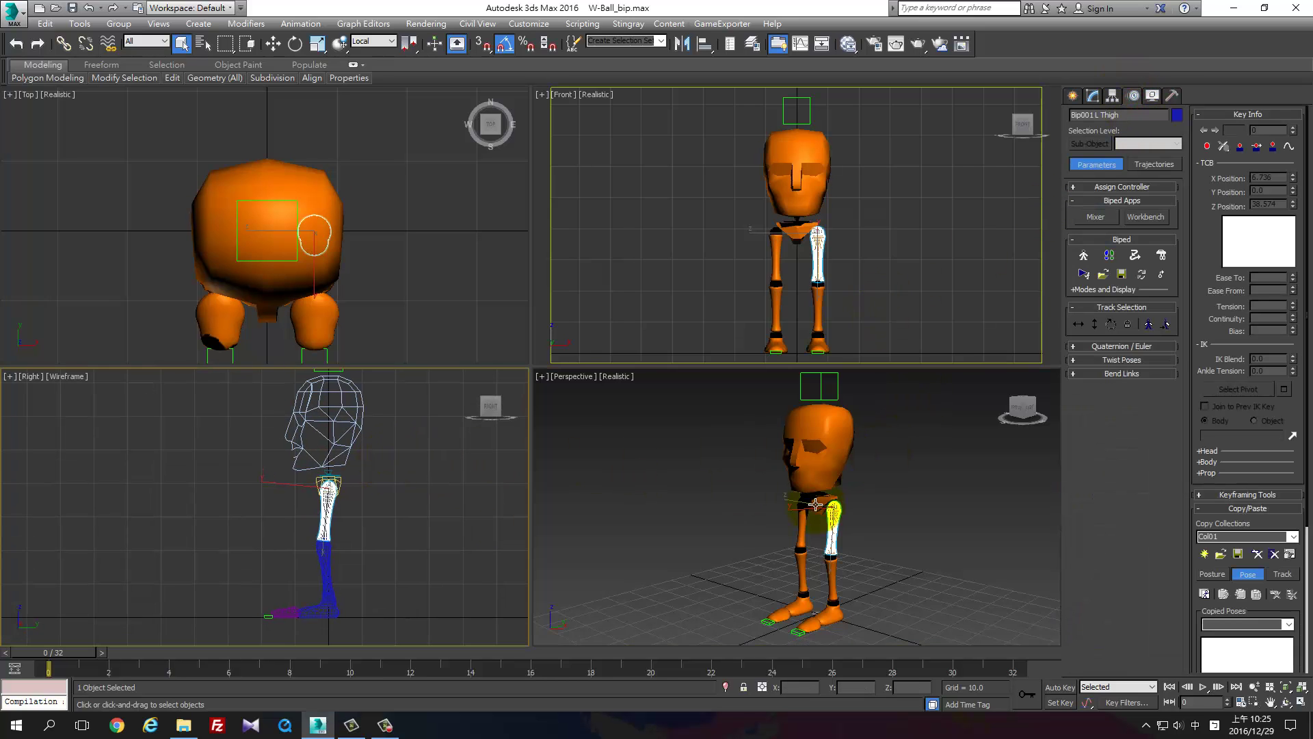
middle_drag(1048, 498, 1006, 482)
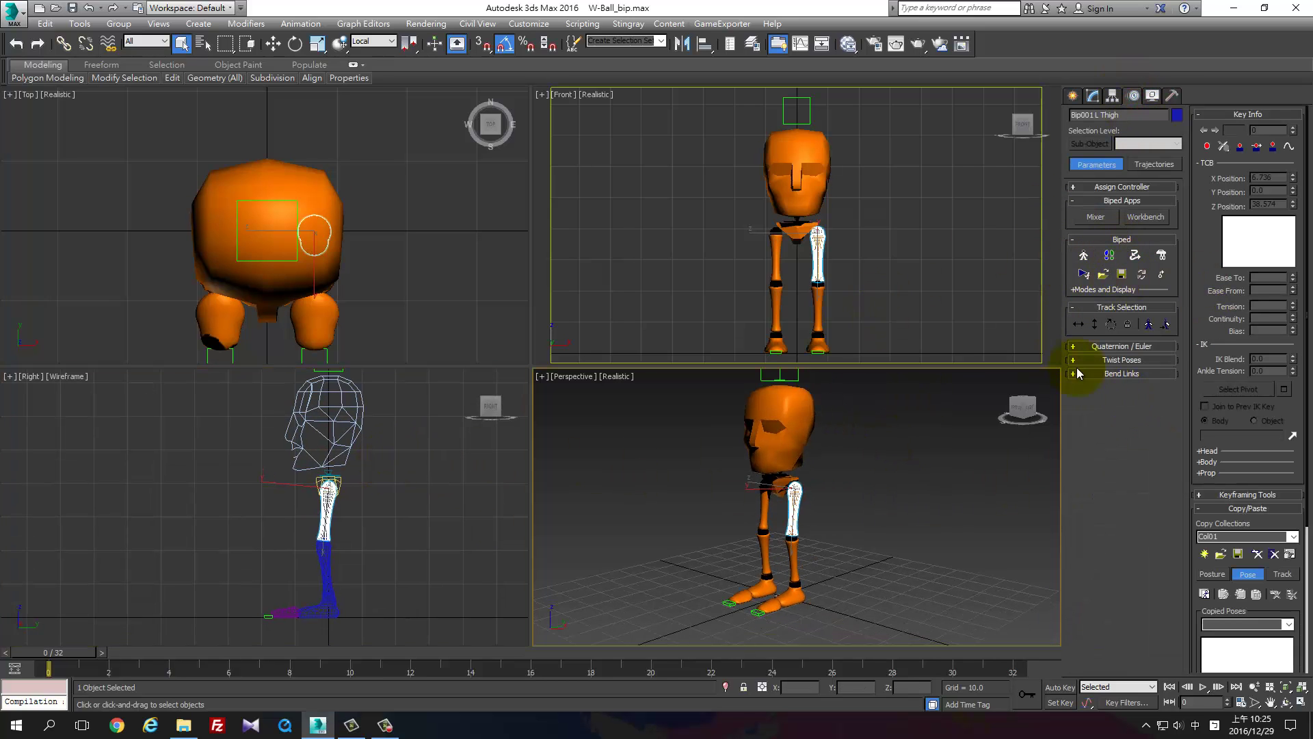
click(794, 593)
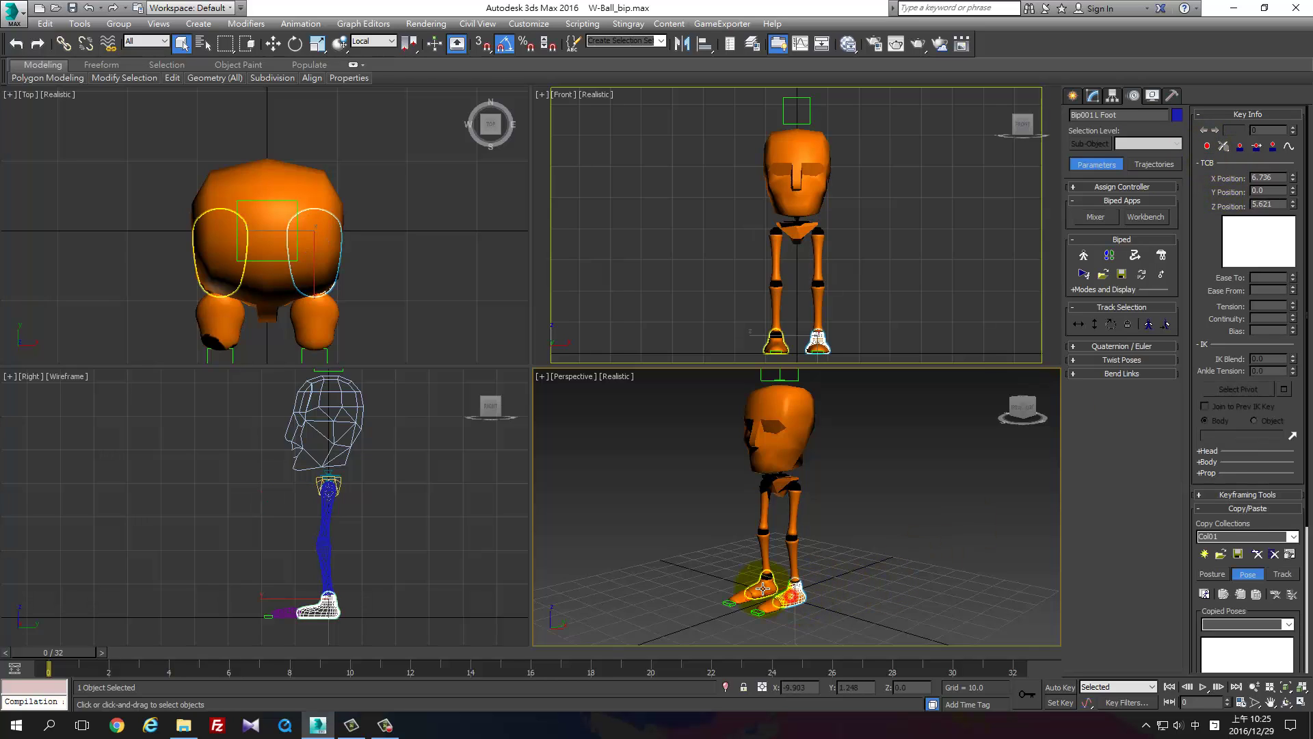
click(1260, 595)
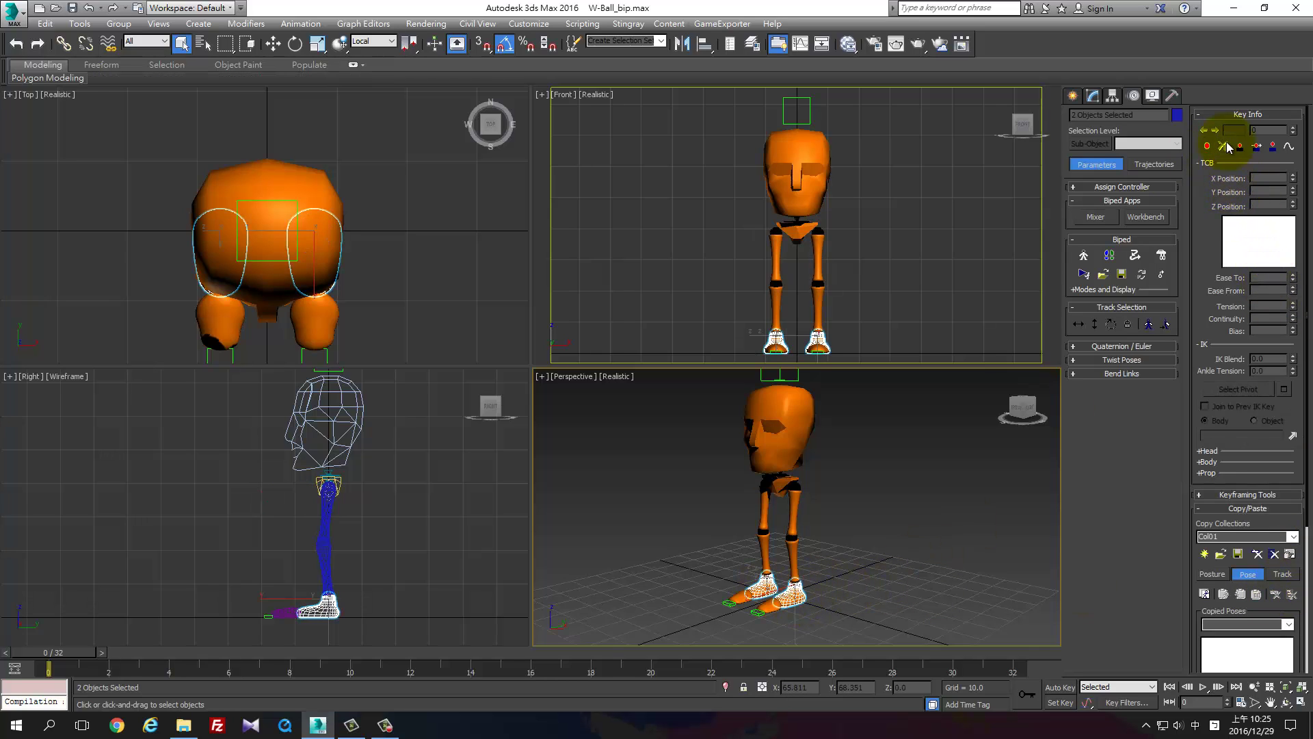
click(1262, 147)
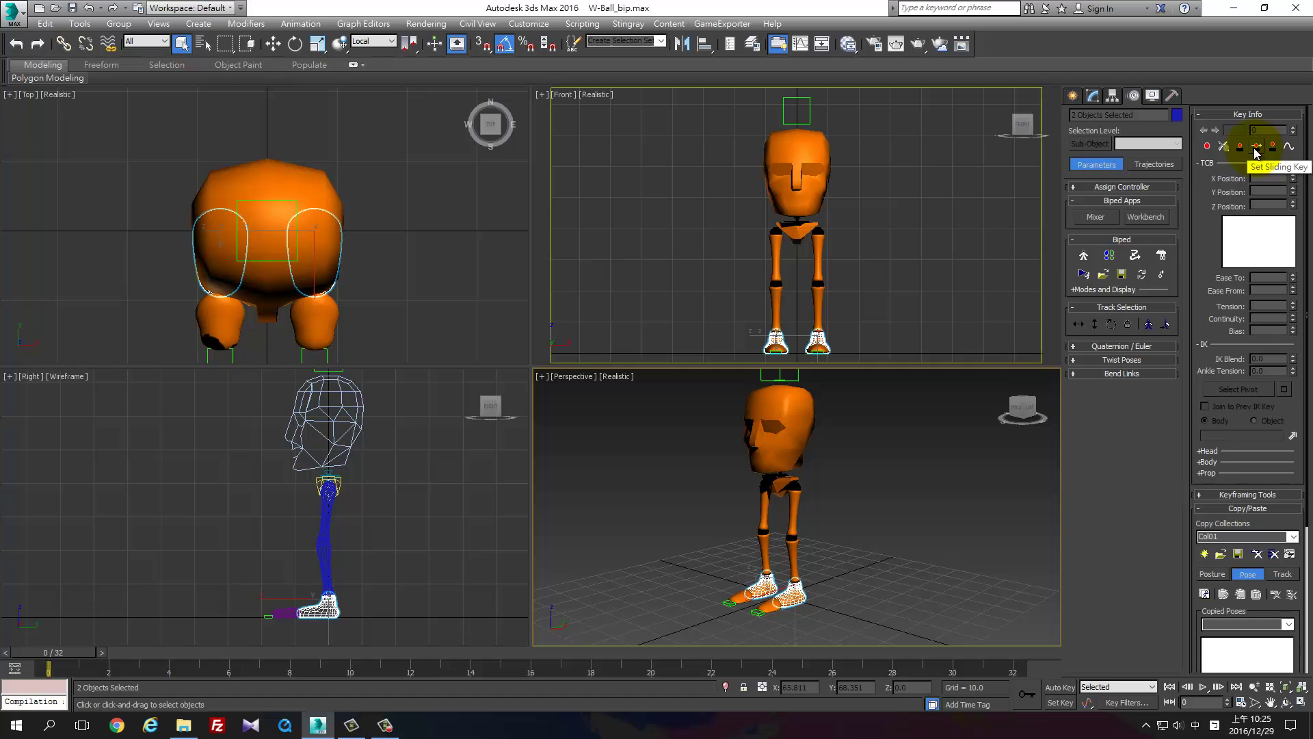
click(1256, 147)
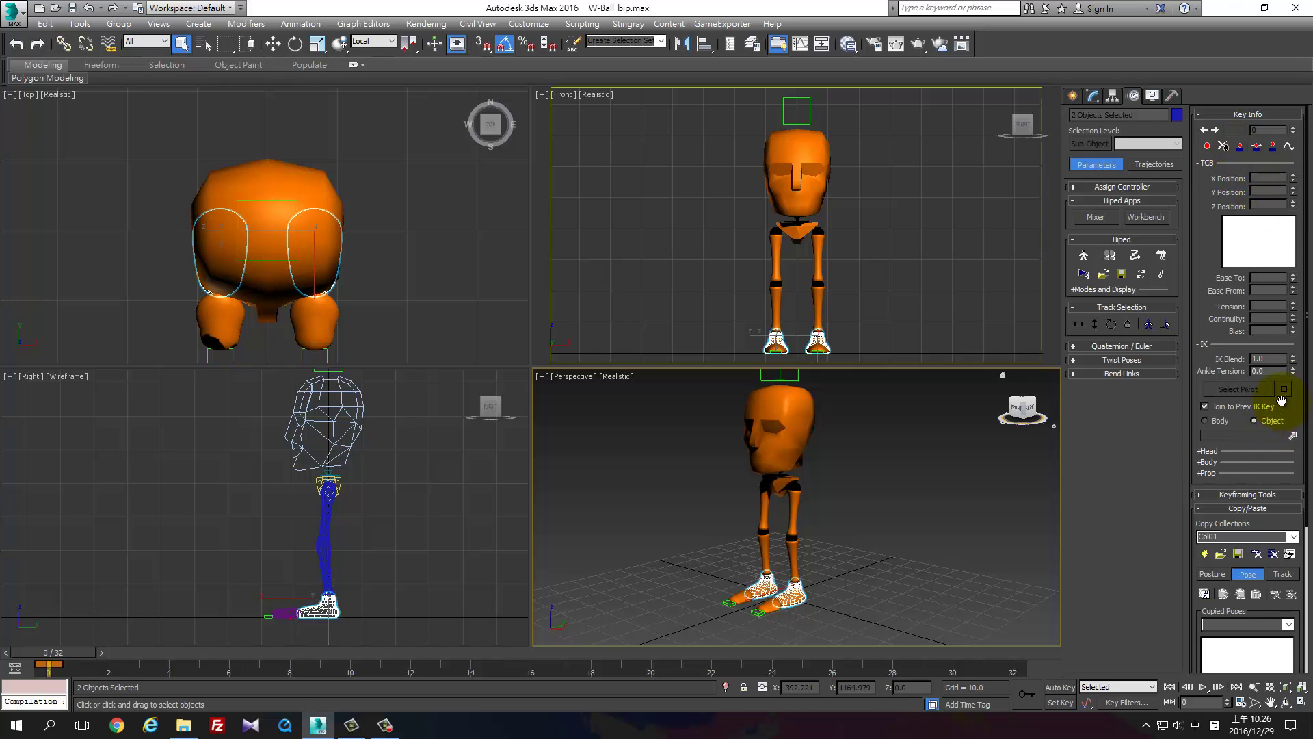
Choose pivots for each foot, free-key then re-plant the right foot, and select the COM.
click(1283, 389)
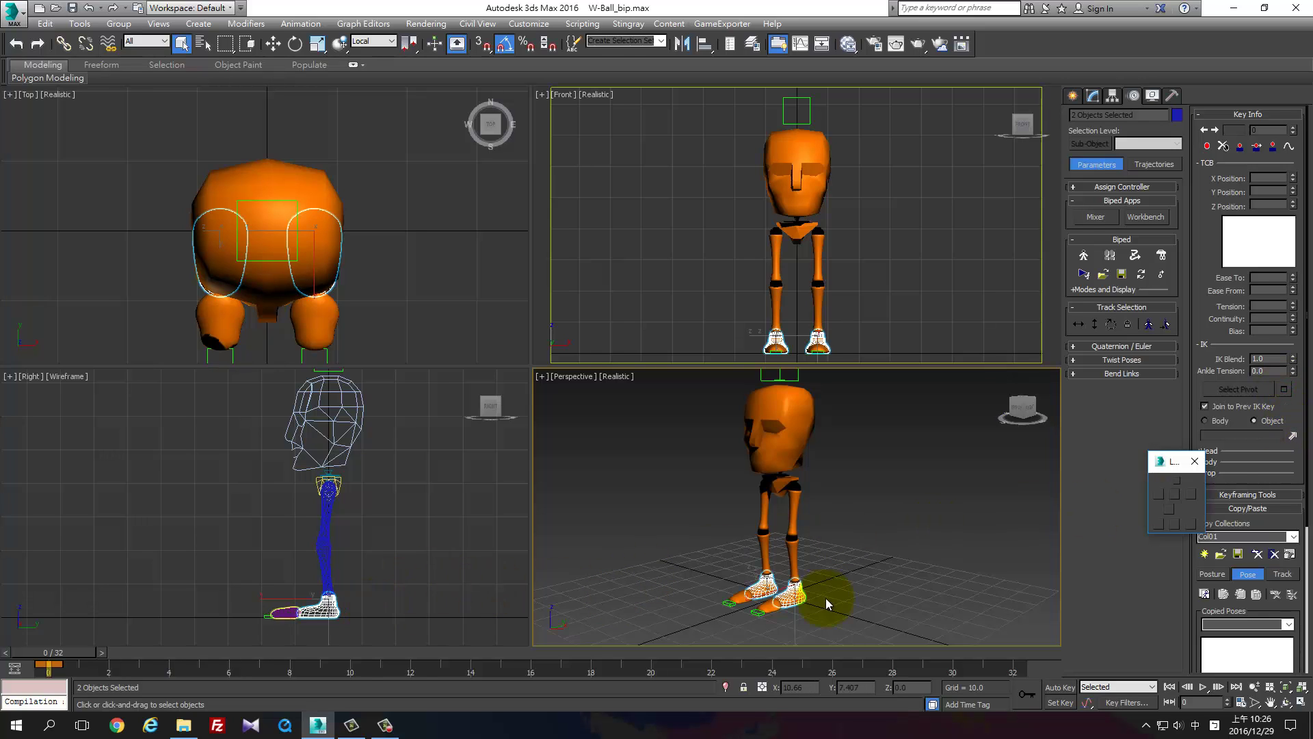
scroll(862, 513, up, 2)
scroll(843, 540, up, 2)
click(817, 540)
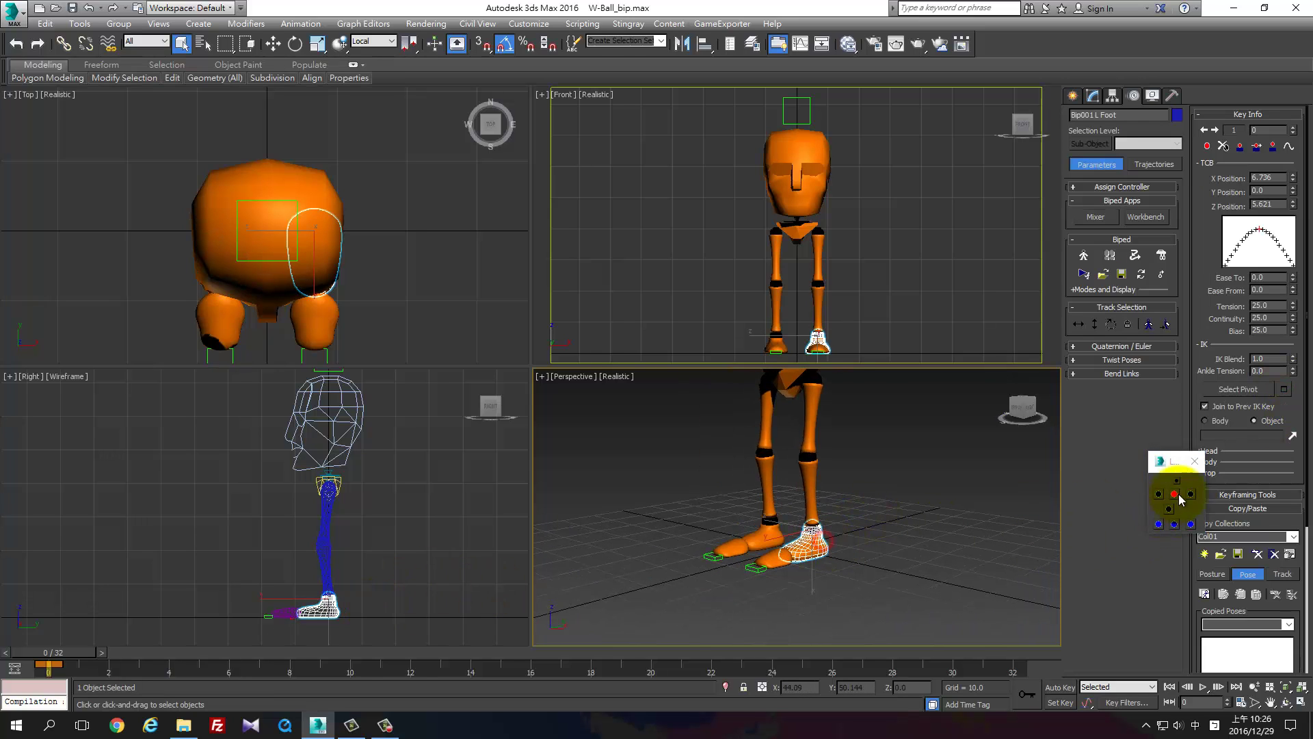
click(765, 538)
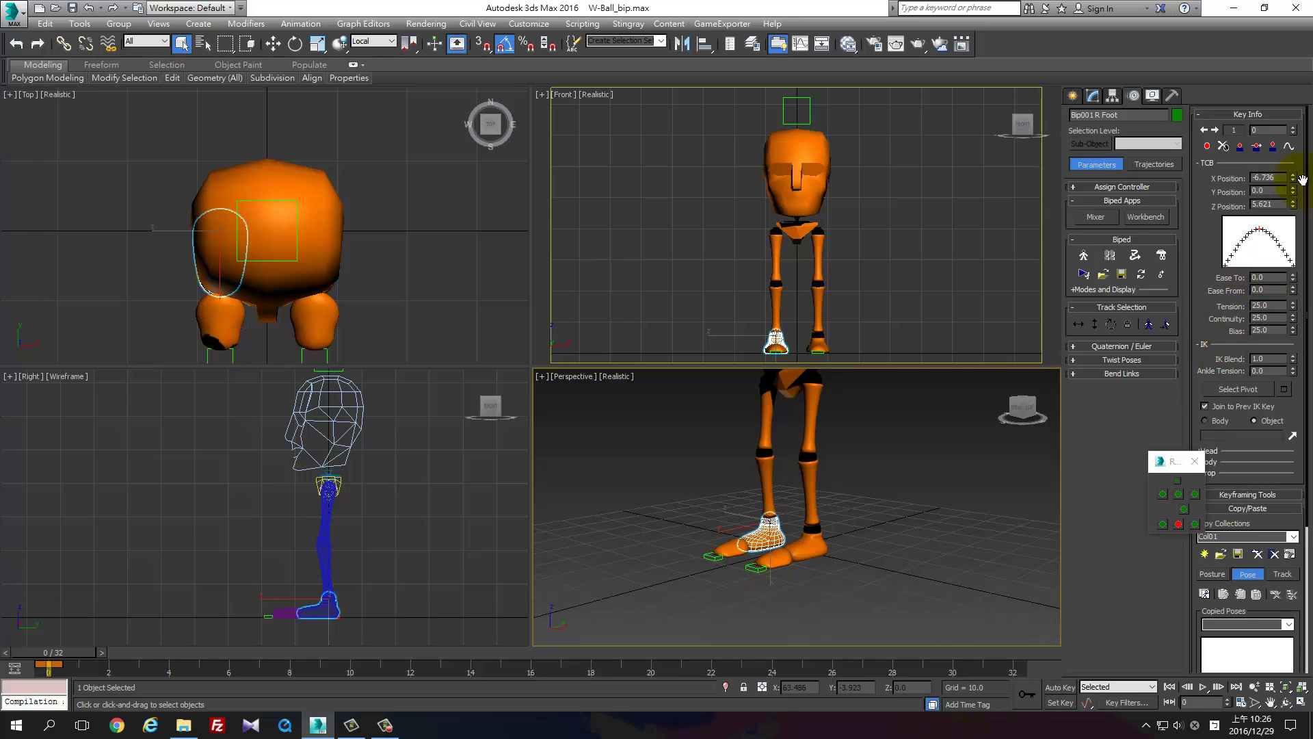
click(1272, 146)
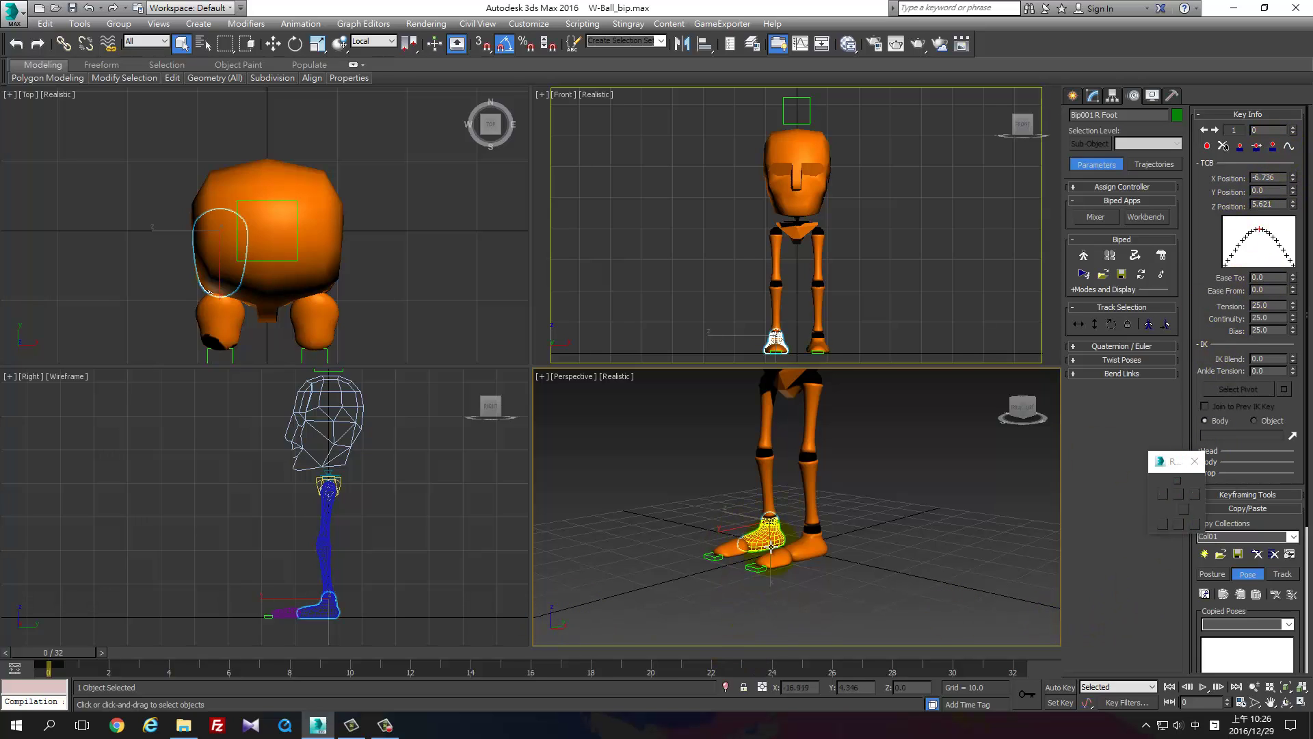
click(1239, 147)
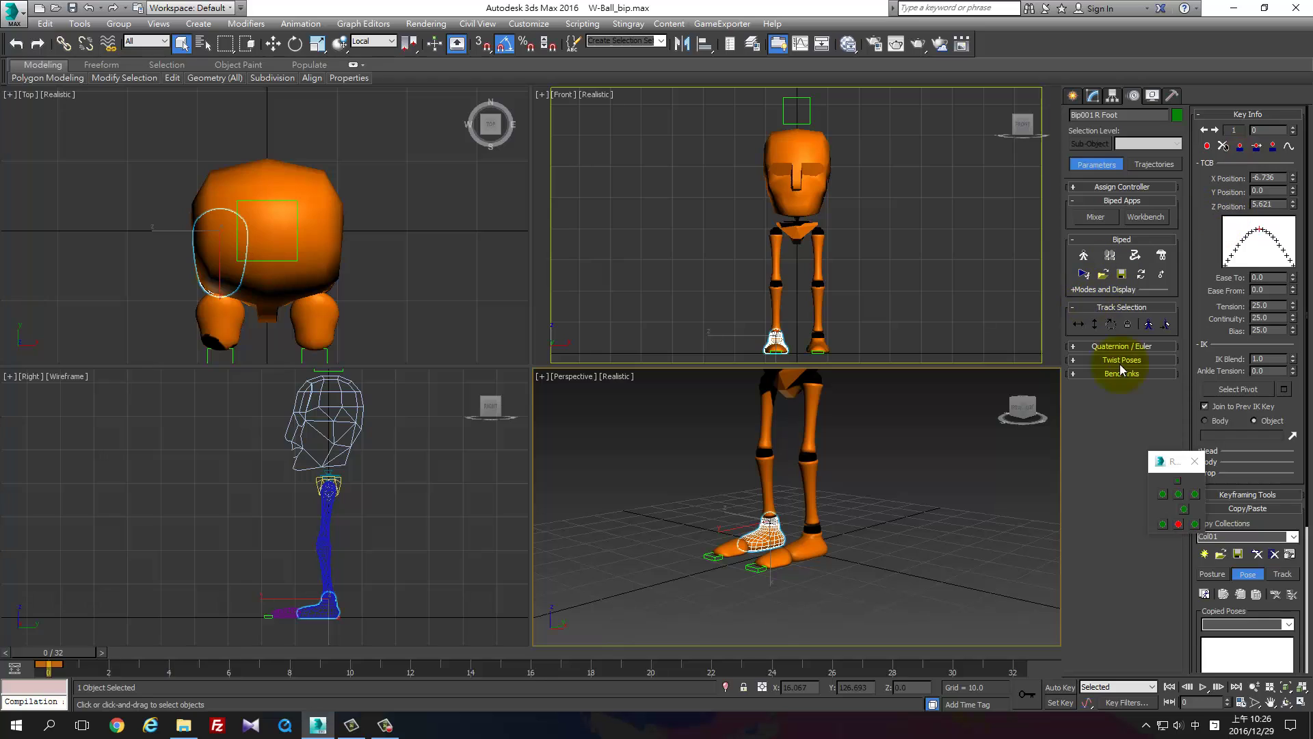
click(1094, 325)
Lower the center of mass along Z to 37.342 so the knees bend, then move to frame 1.
right_click(375, 483)
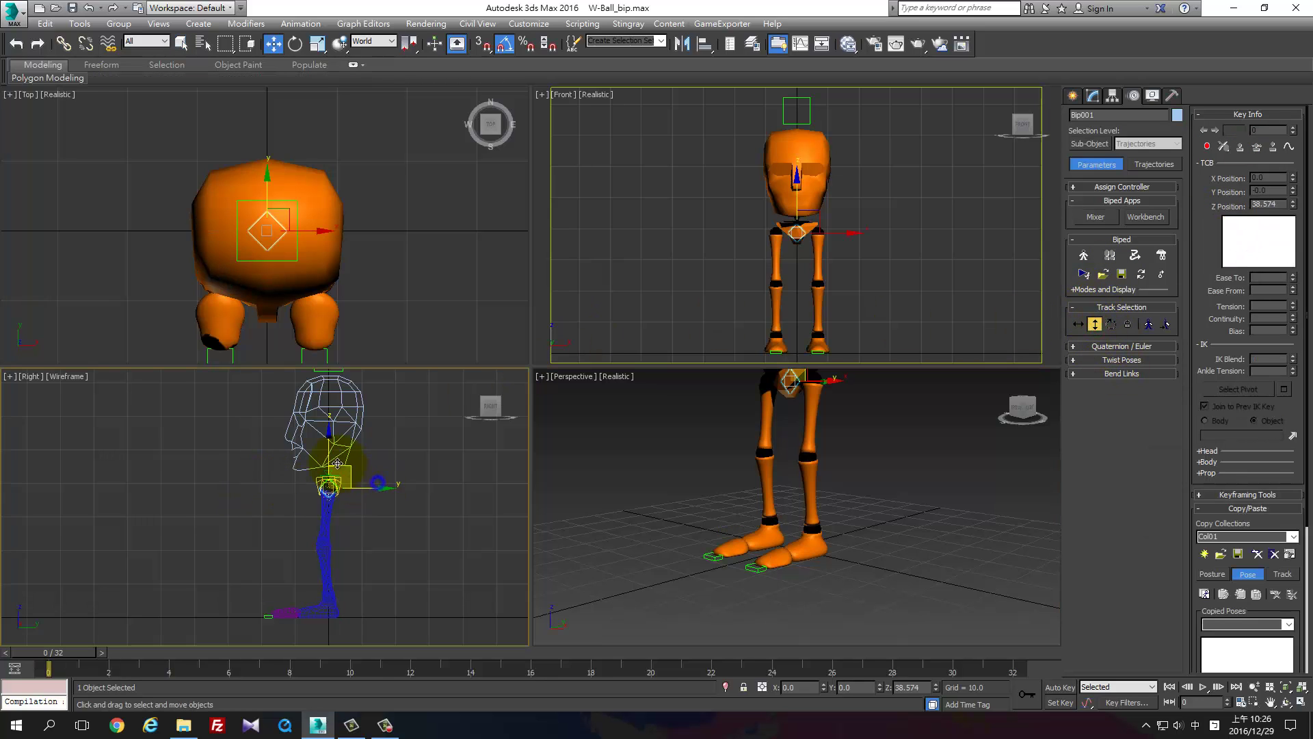
drag(328, 453, 331, 457)
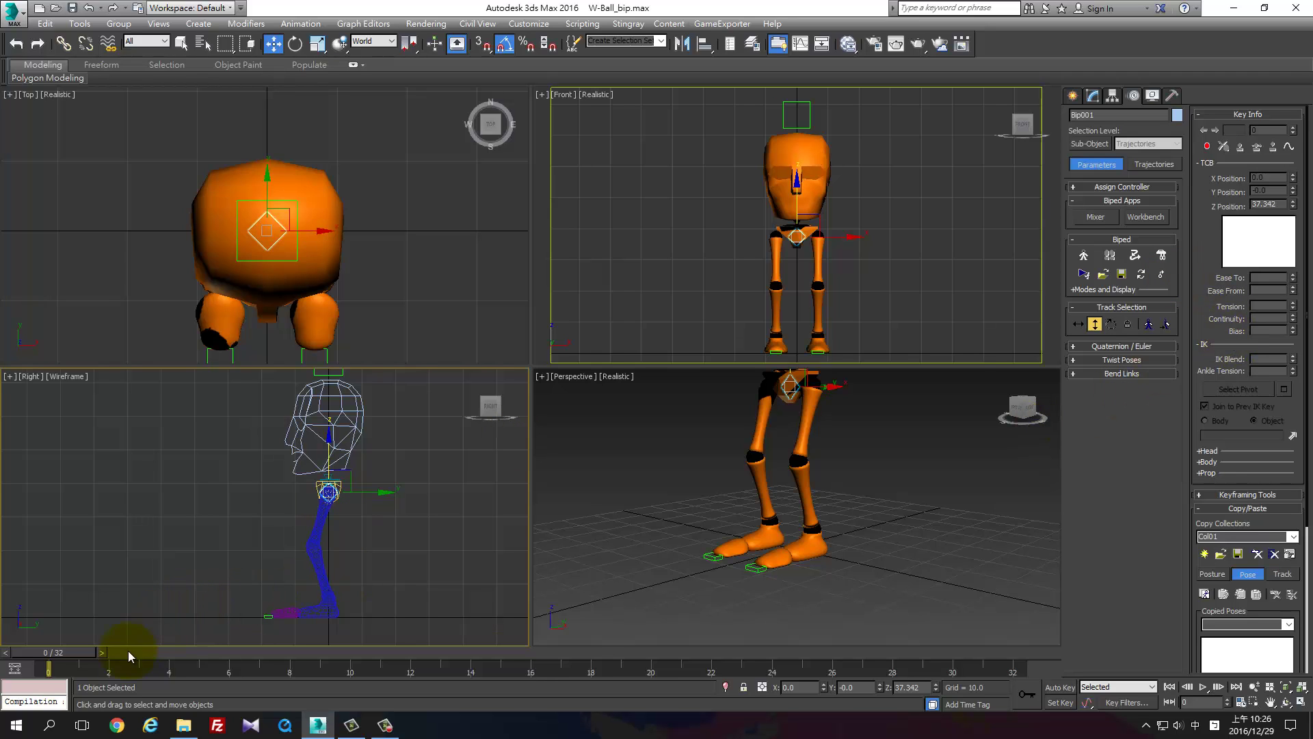
middle_drag(892, 198, 853, 170)
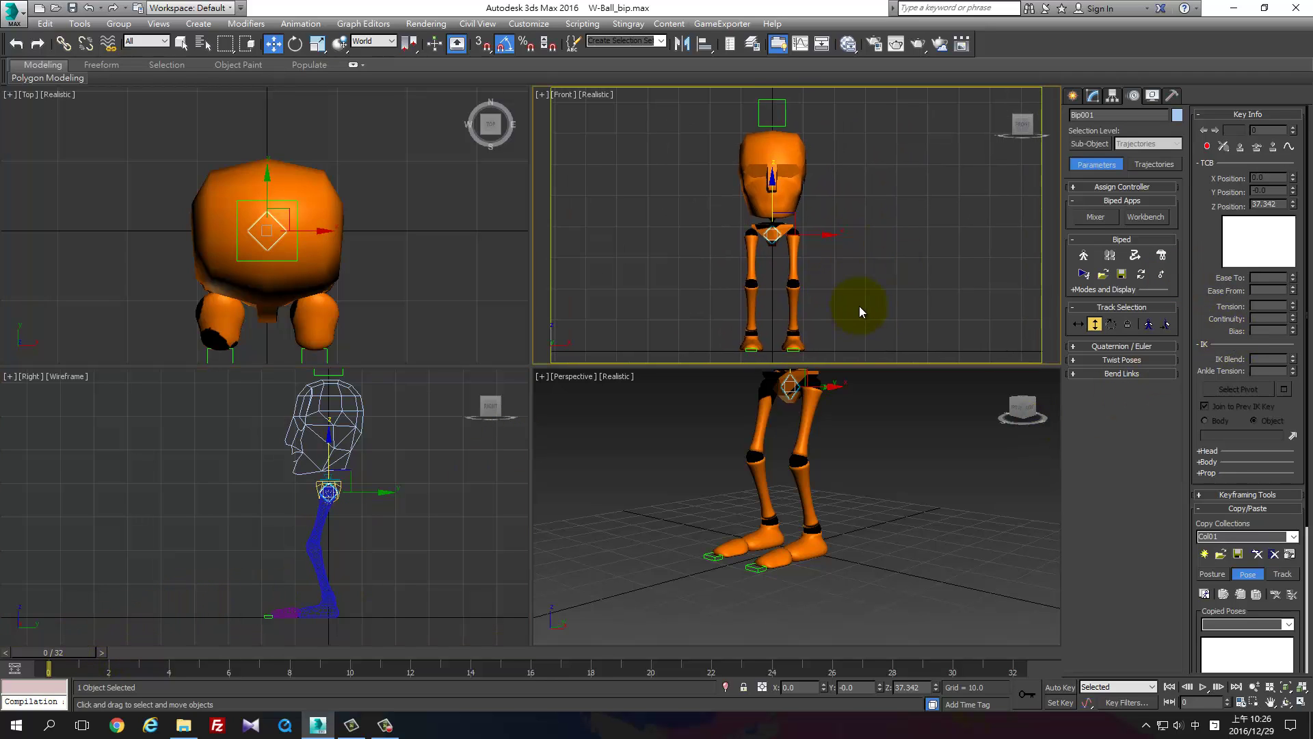
drag(85, 649, 68, 654)
Turn on Auto Key, key the COM at frame 0, and shift it right at frame 2.
click(1059, 687)
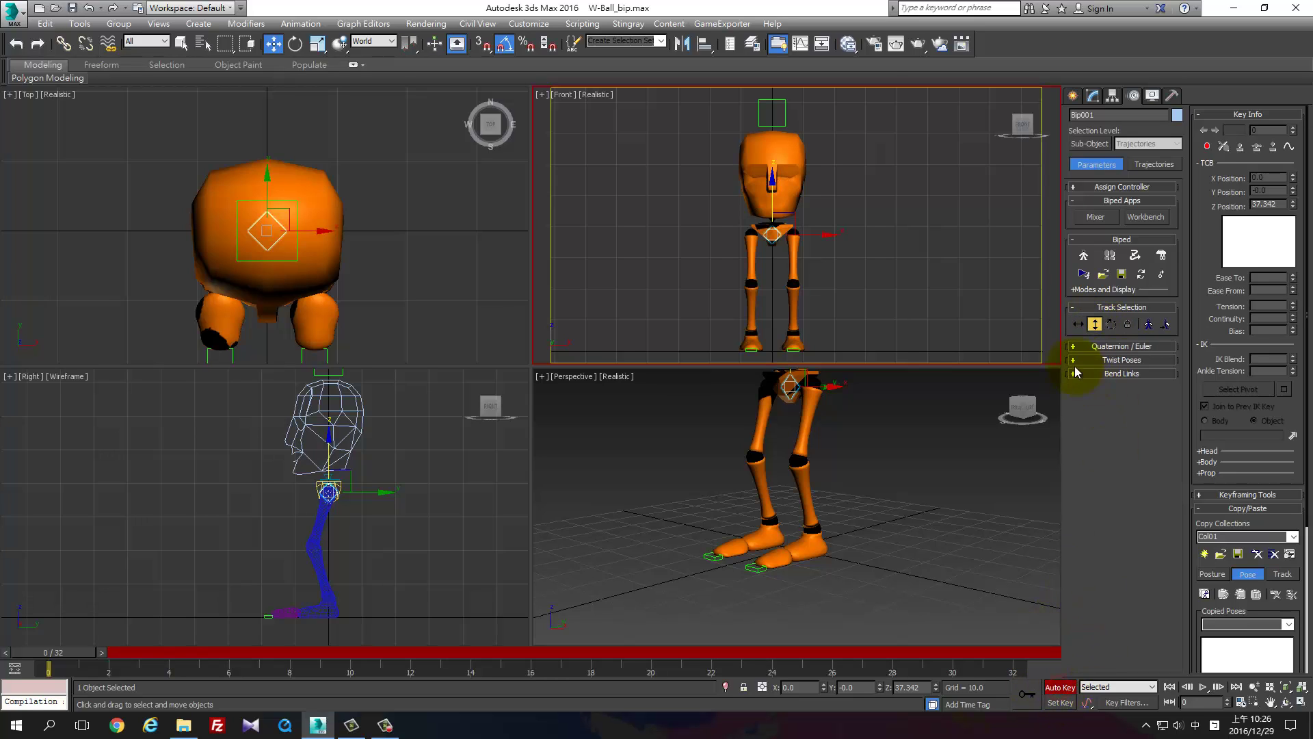
mouse_move(65, 660)
mouse_down()
mouse_move(163, 650)
mouse_move(35, 655)
mouse_up()
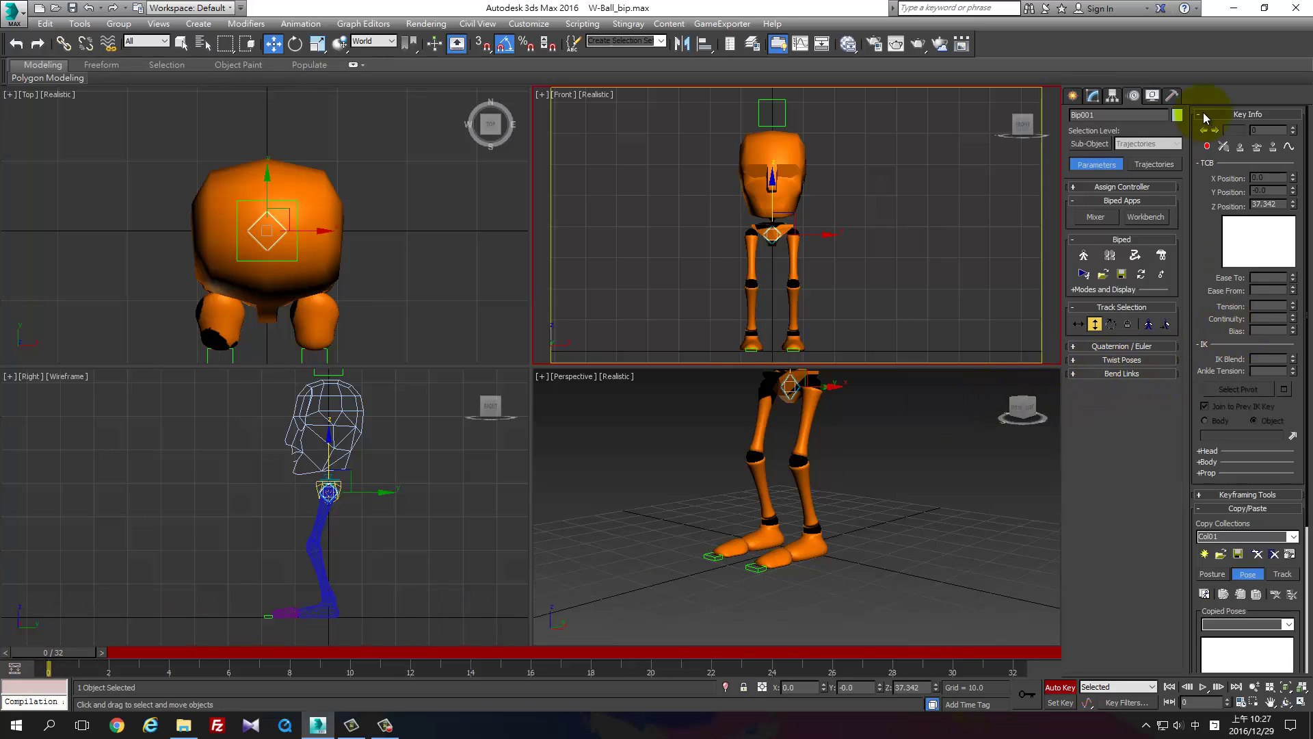
click(1207, 146)
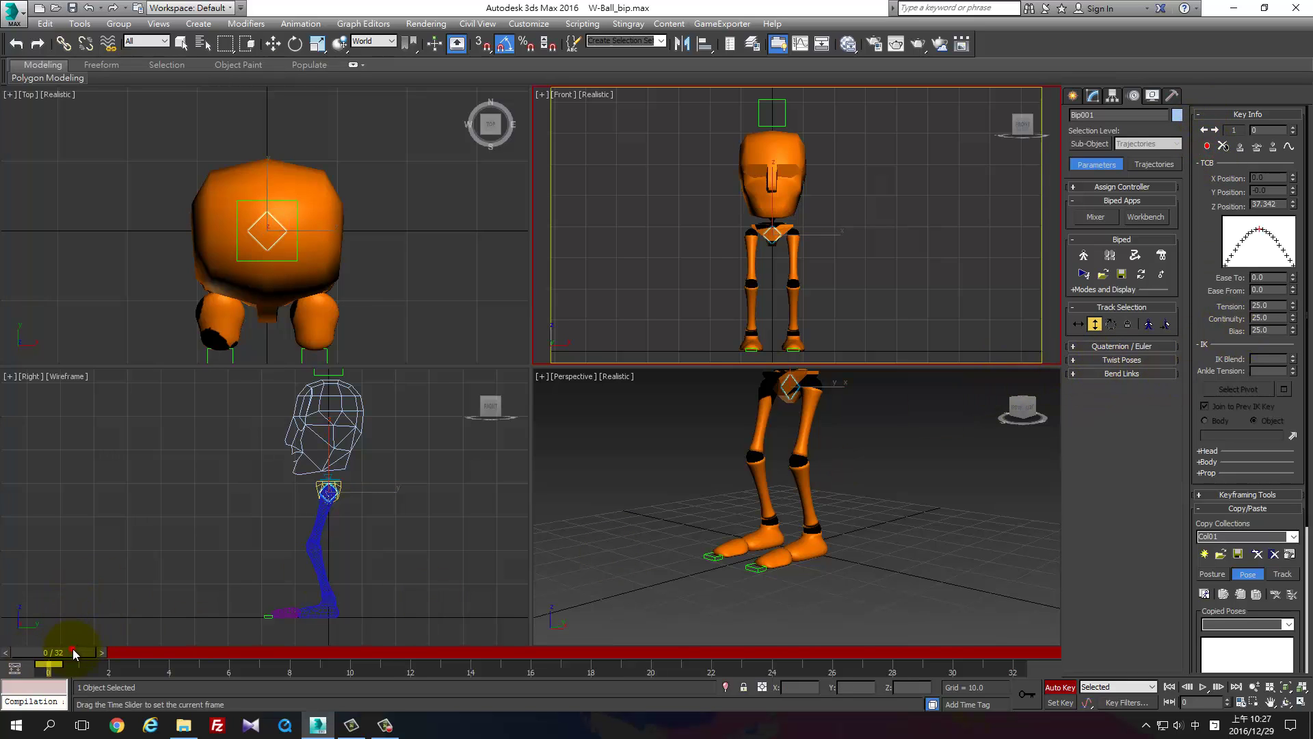
mouse_move(72, 649)
mouse_down()
mouse_move(144, 653)
mouse_move(72, 655)
mouse_move(130, 654)
mouse_move(88, 657)
mouse_move(129, 669)
mouse_up()
key(w)
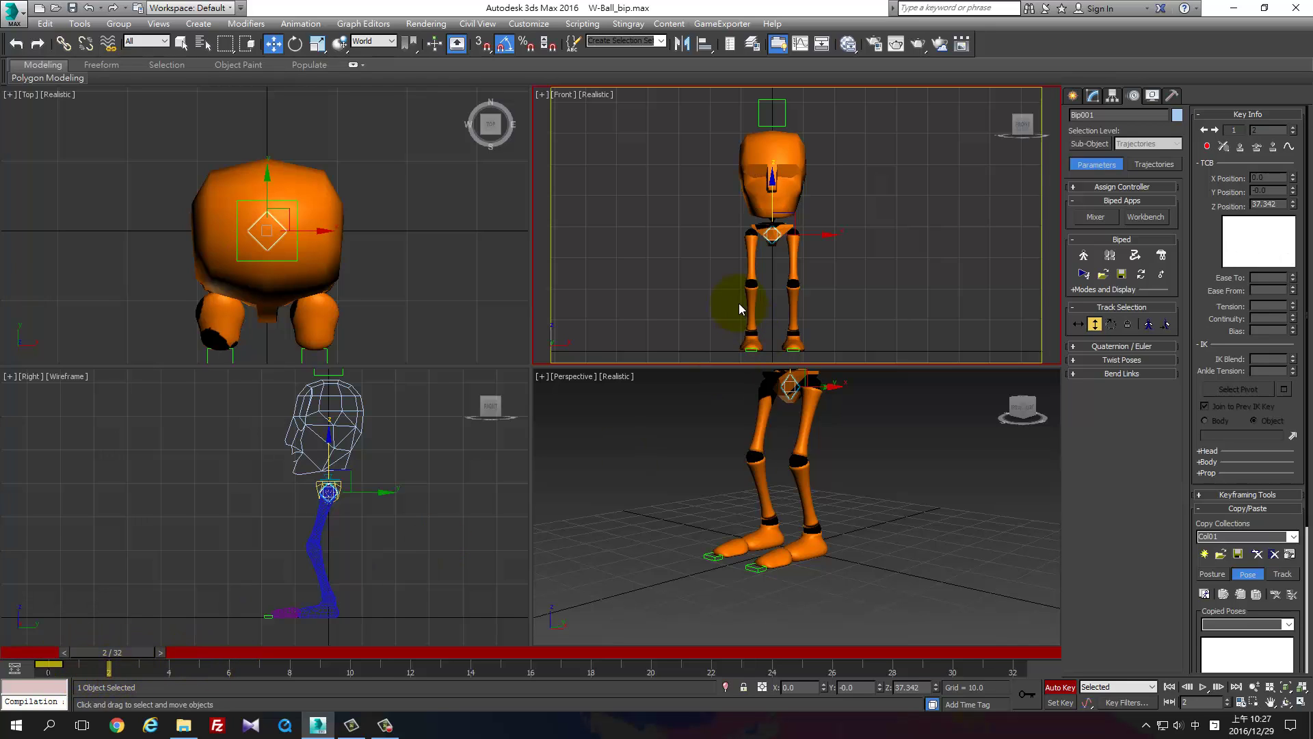
drag(815, 233, 829, 234)
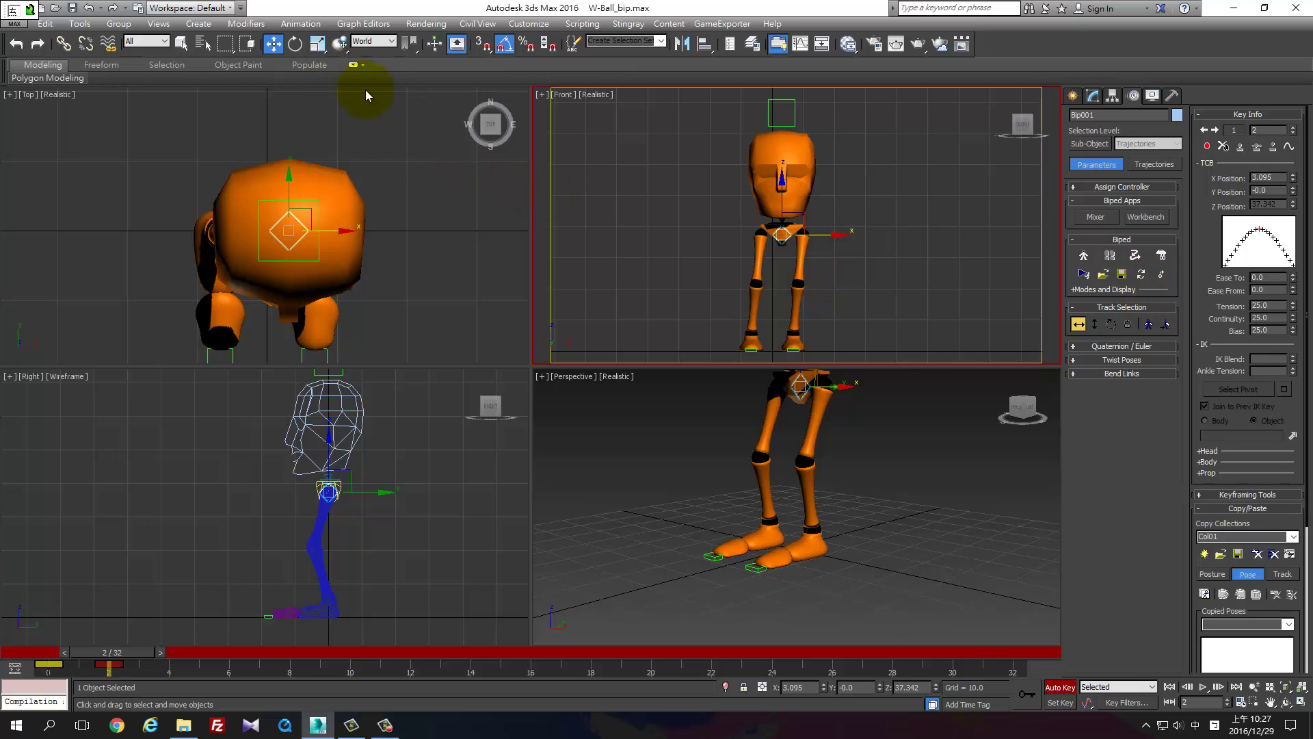
Select the biped's head and set its X value to 0 at frame 0.
key(e)
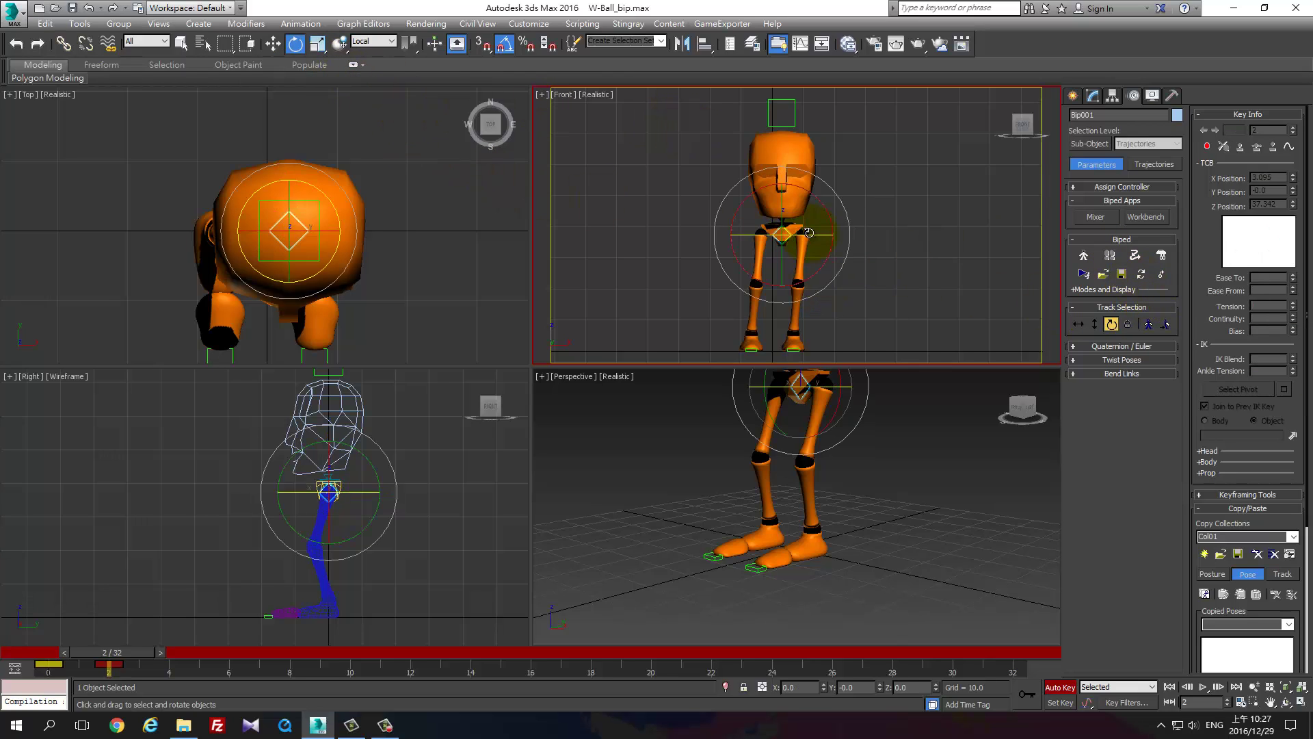
drag(820, 213, 801, 196)
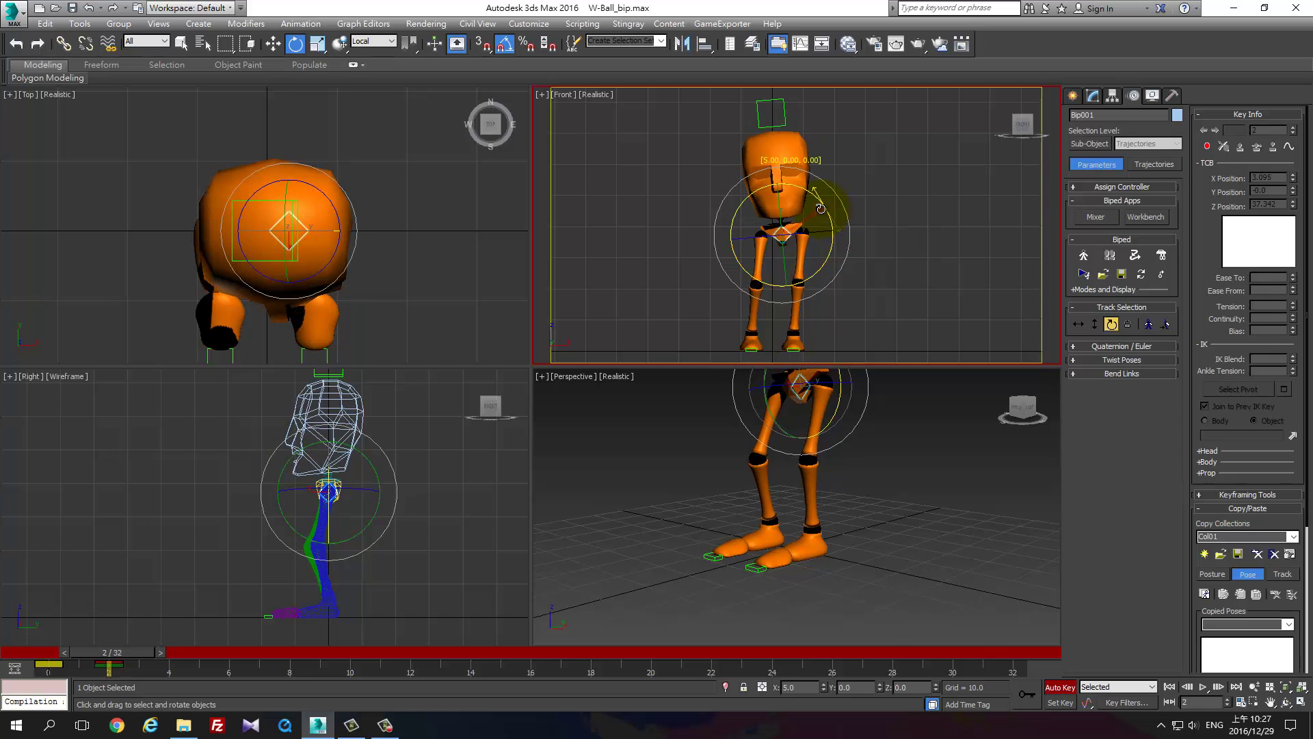
right_click(801, 195)
click(800, 196)
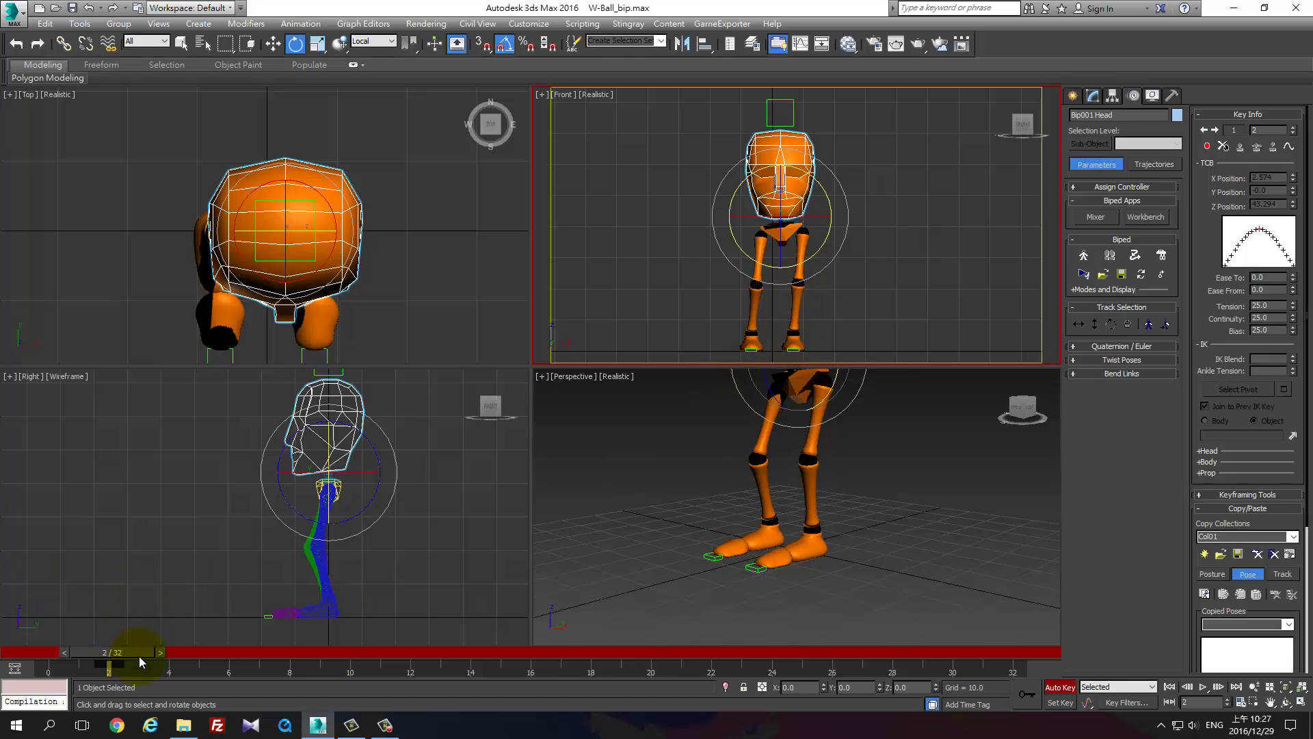
drag(137, 655, 71, 655)
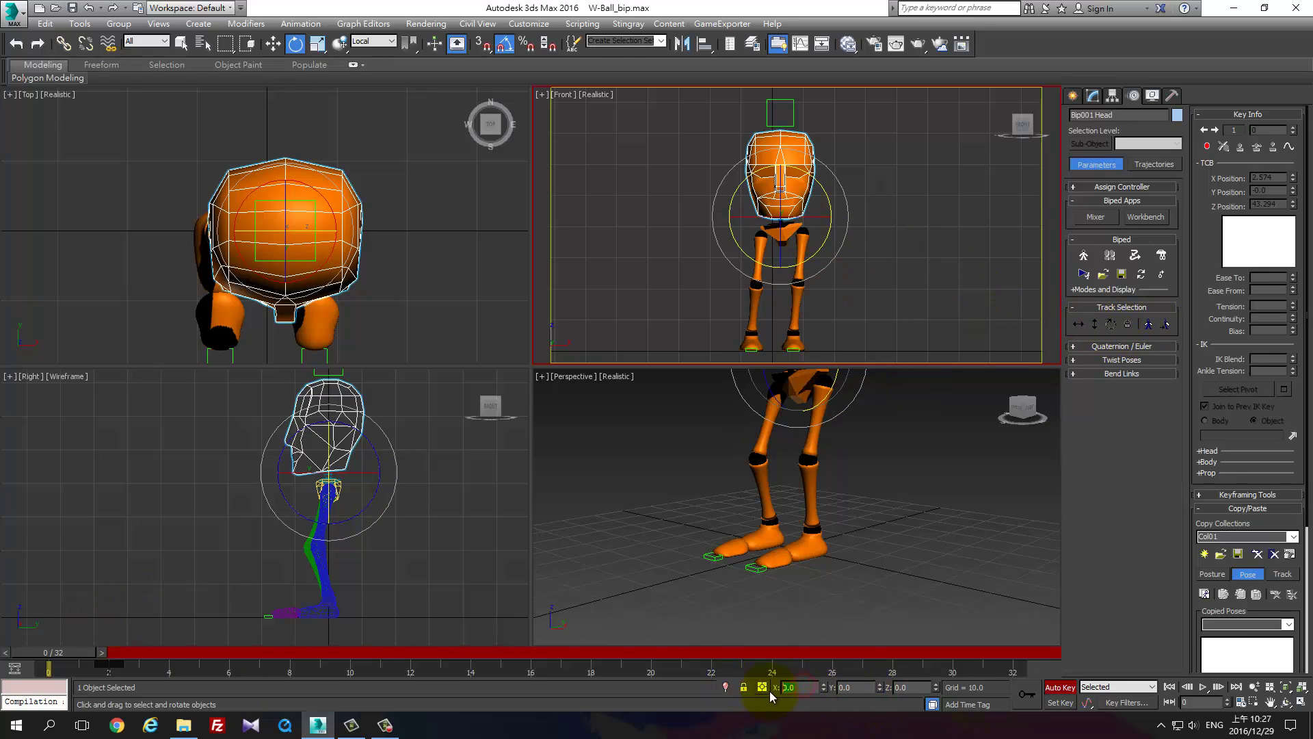
key(Return)
Set the COM's horizontal X to 0, then advance a frame and test-rotate the right foot (undone).
click(1079, 324)
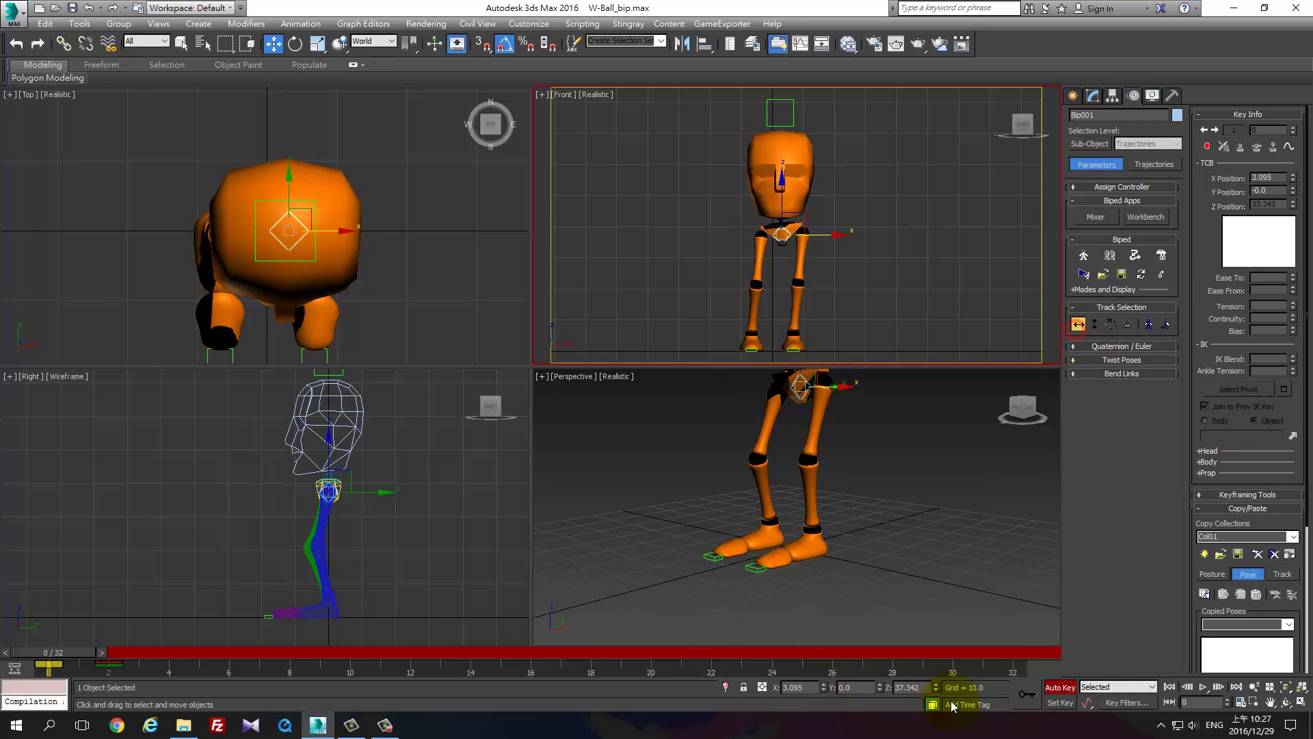
text(0)
key(Return)
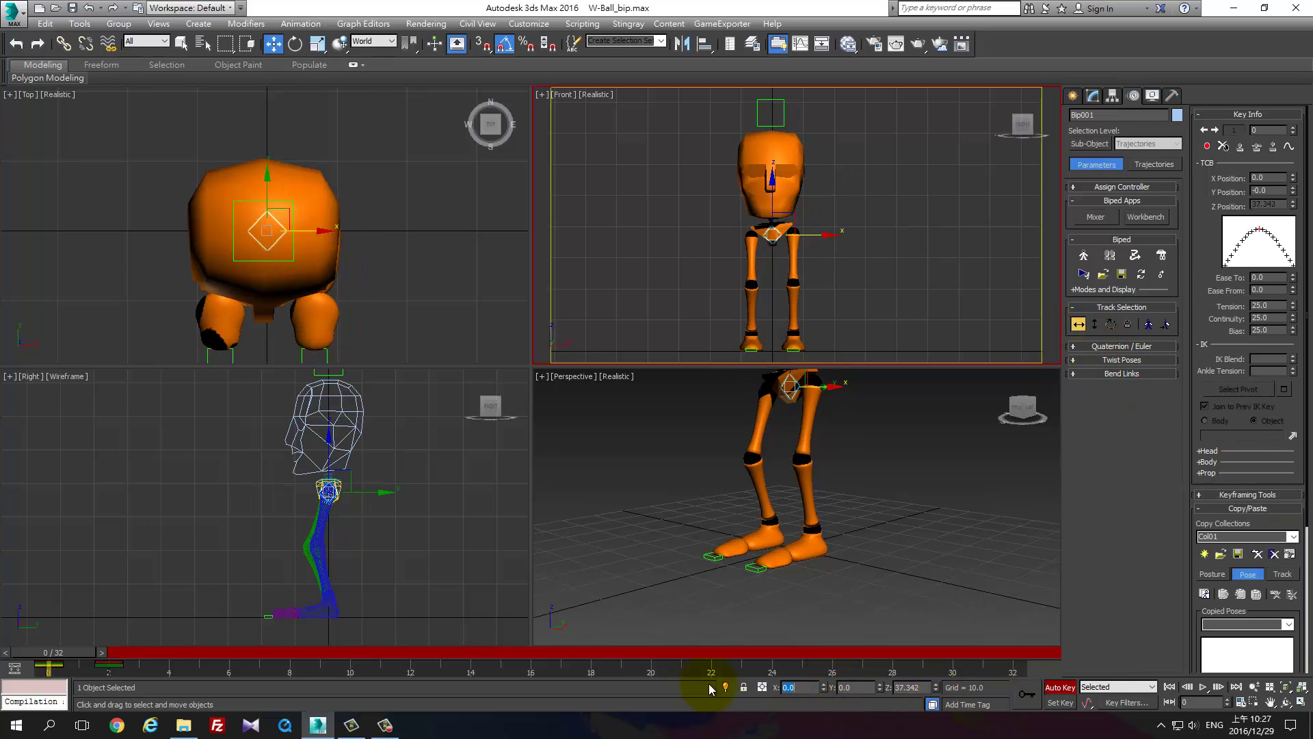
drag(65, 652, 105, 652)
key(w)
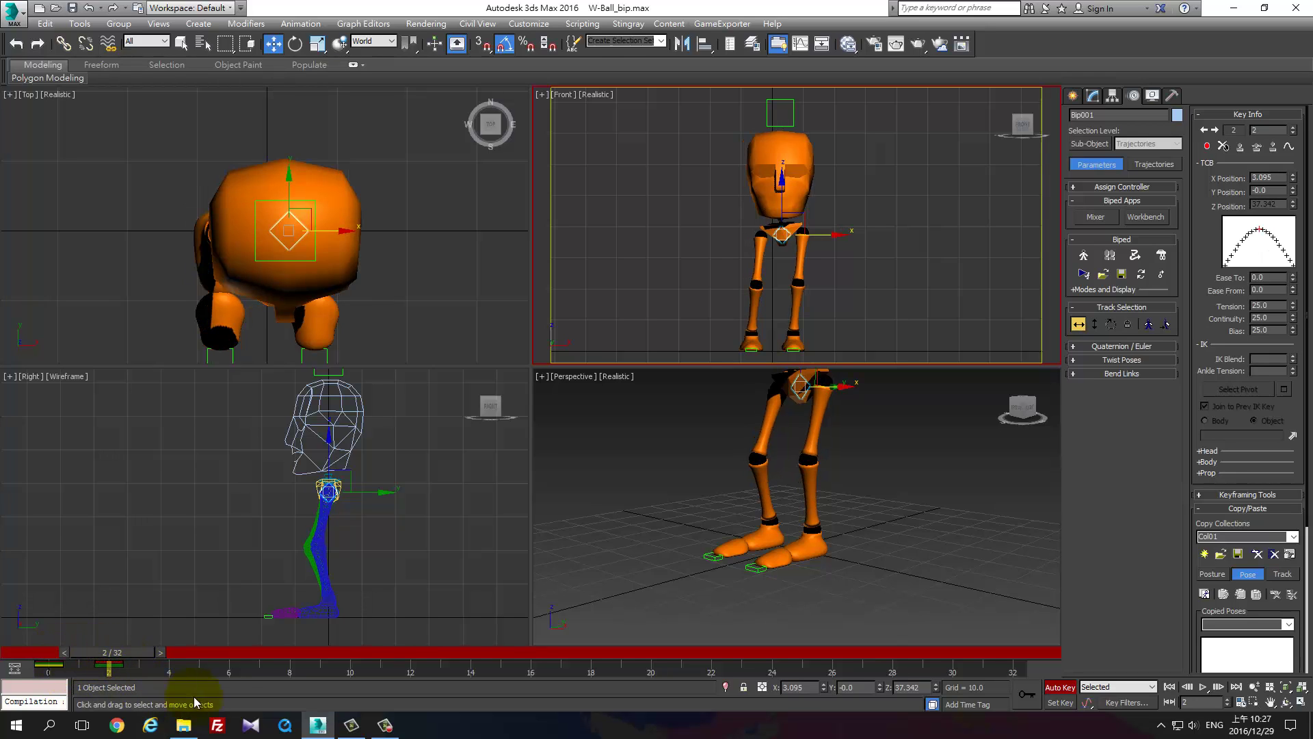
key(e)
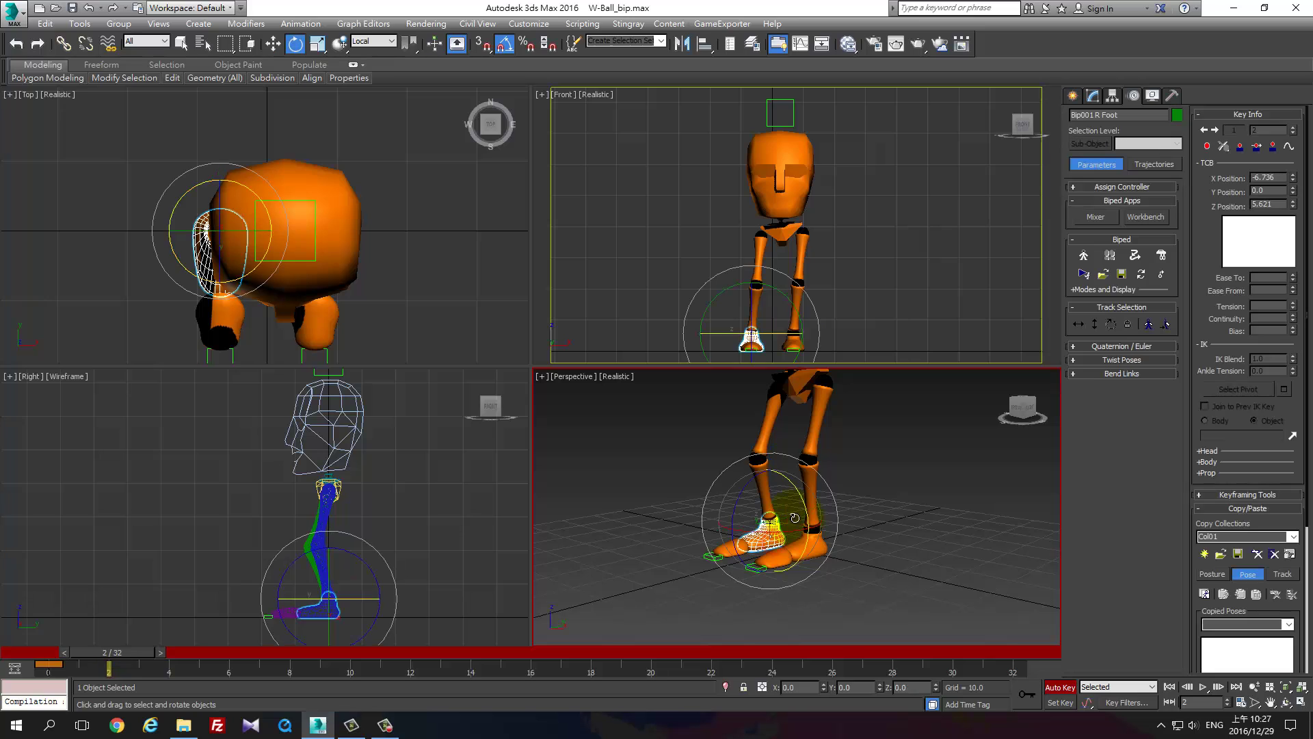
drag(748, 490, 740, 491)
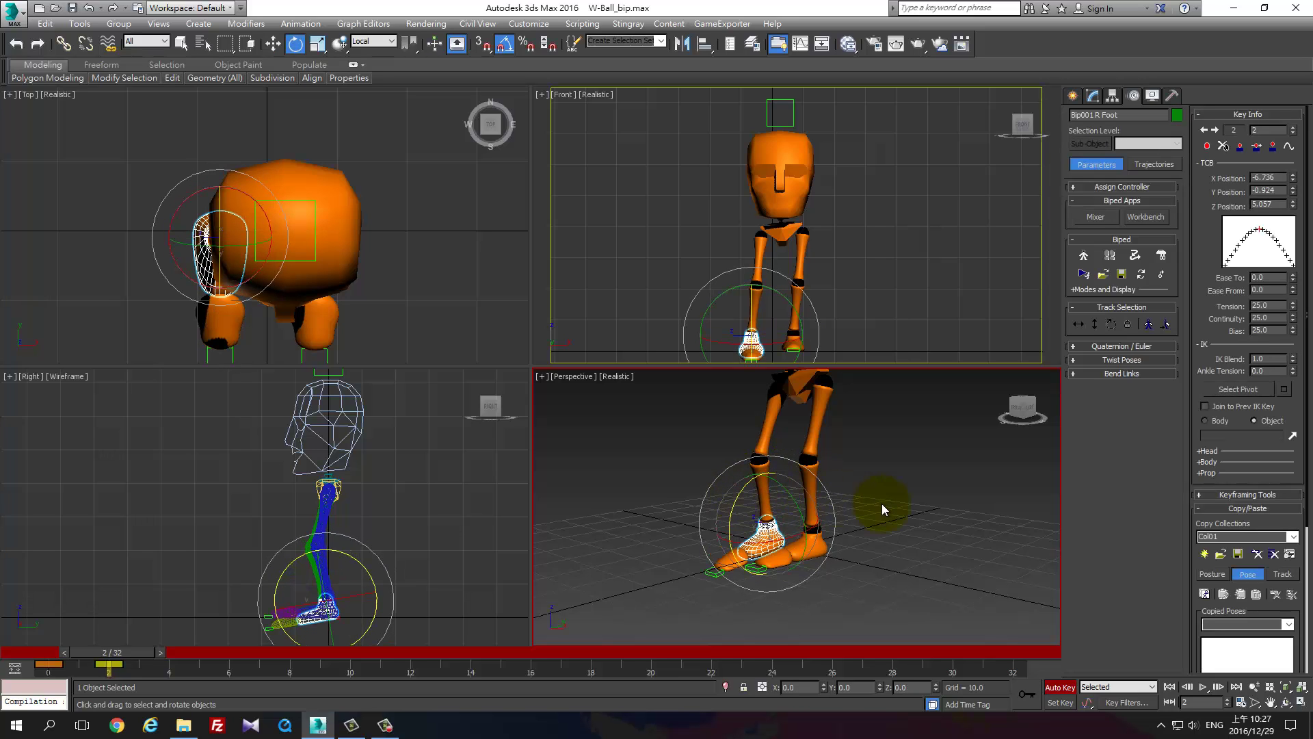
key(ctrl+z)
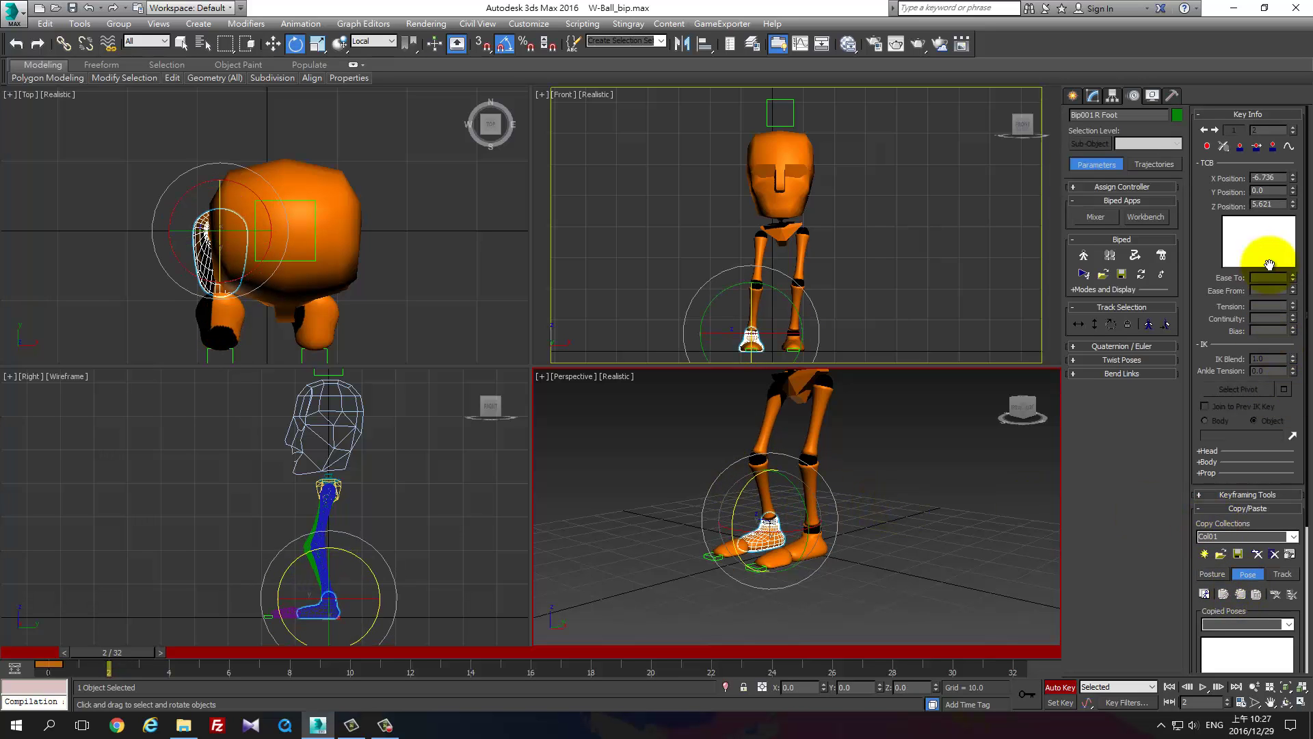
Pick the toe pivot and set a planted key on the right foot at frame 2.
click(1290, 388)
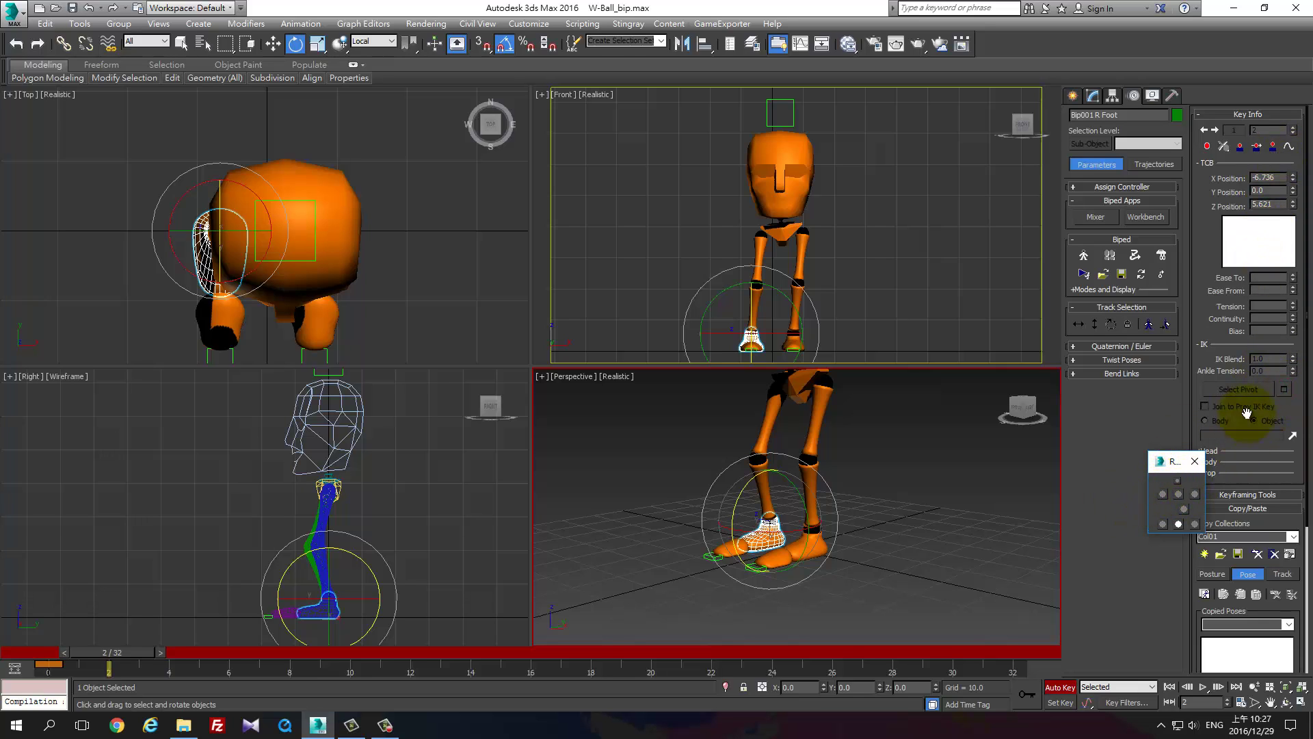
click(69, 647)
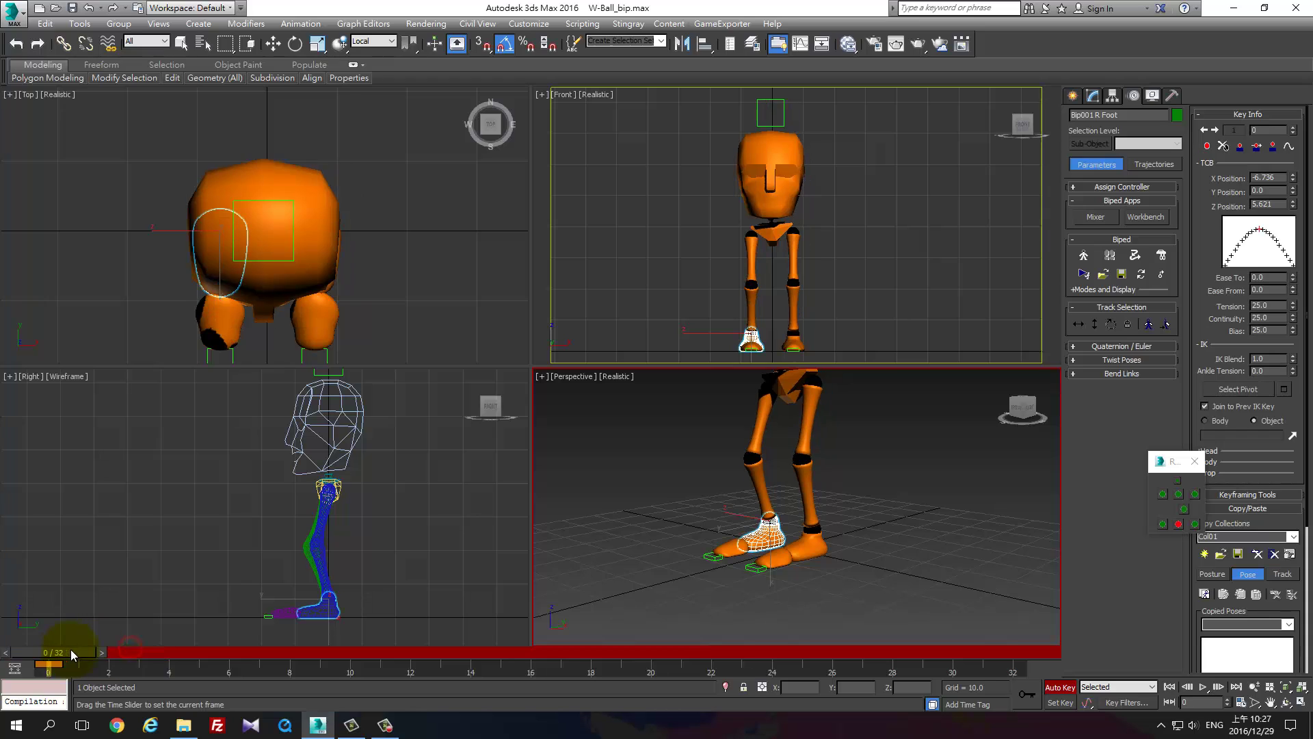
click(595, 362)
click(1227, 148)
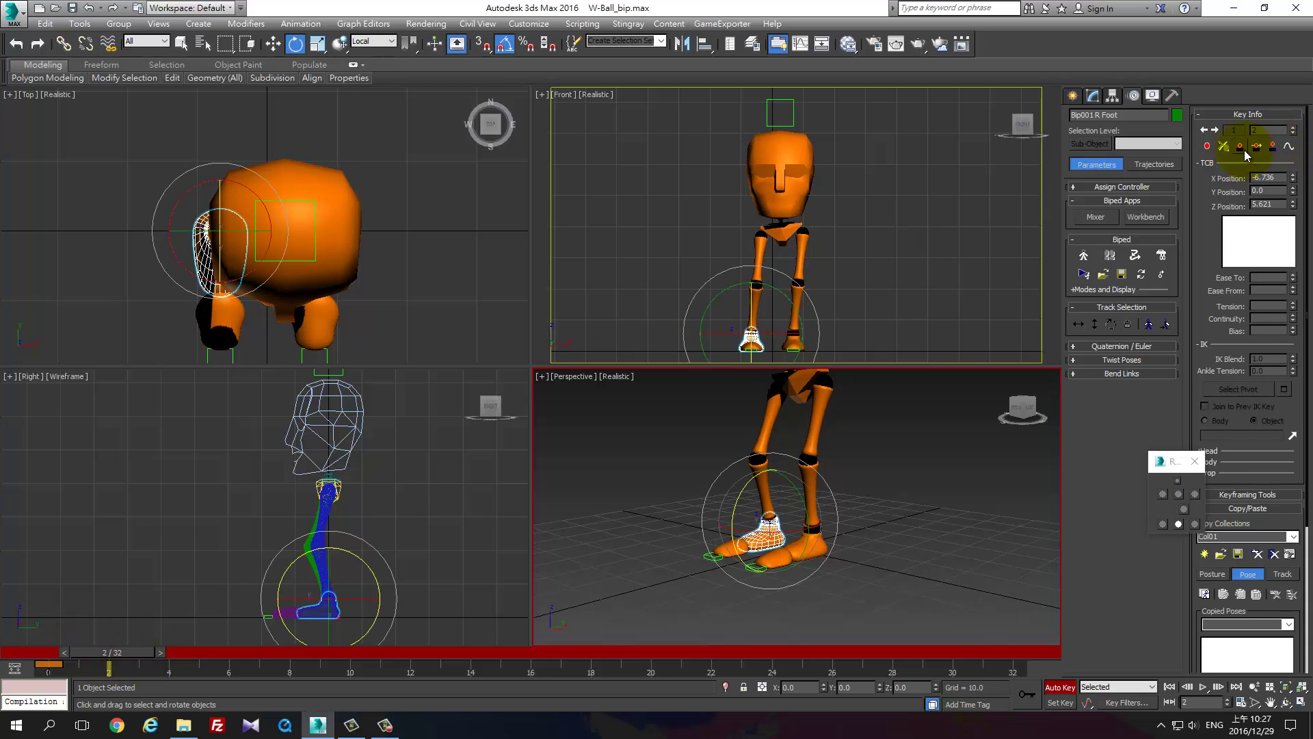
click(1240, 148)
click(1283, 390)
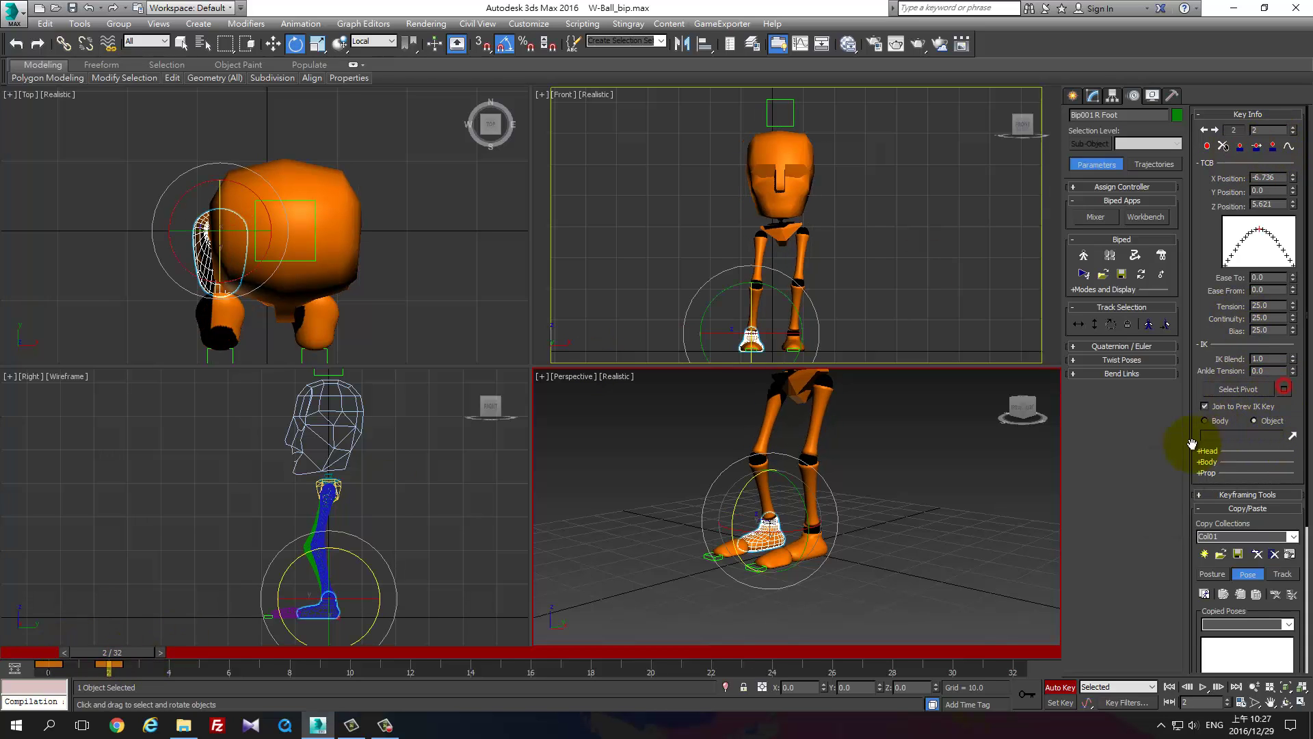
click(1284, 389)
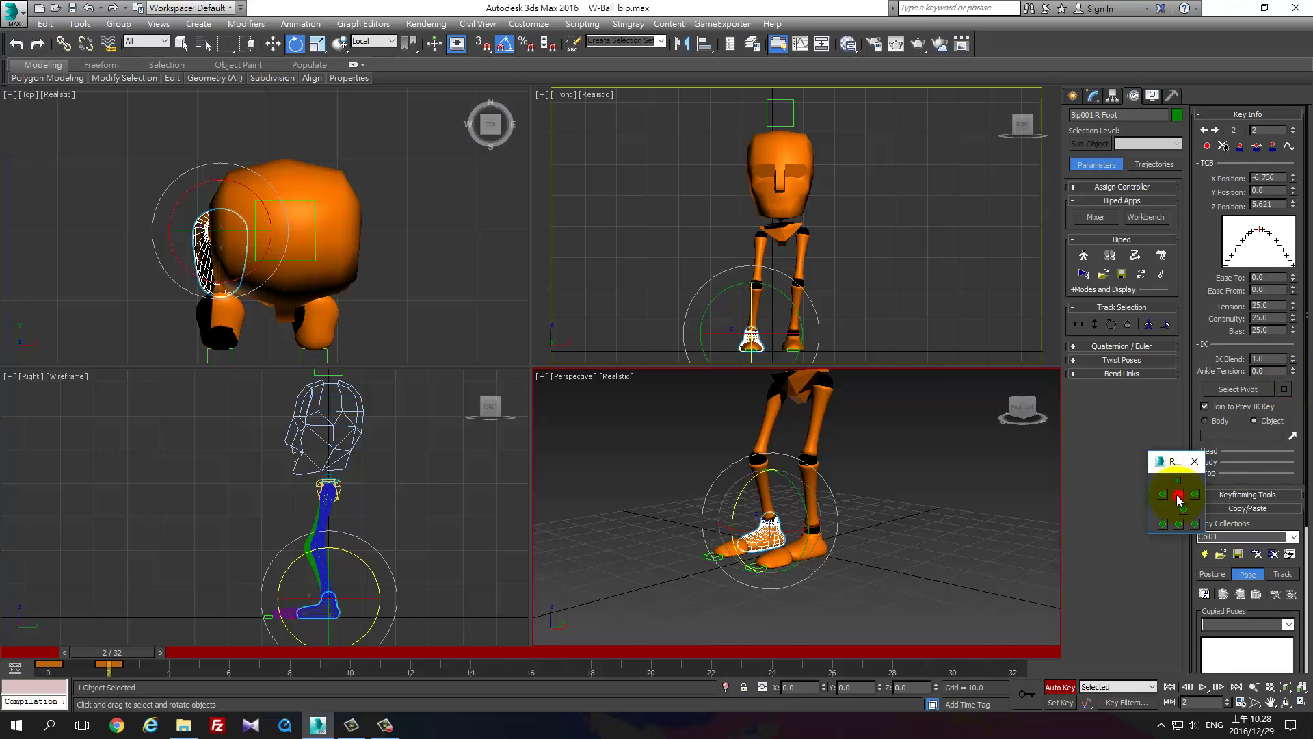
Tilt the right foot 20° onto its toes, then return to frame 0 to compare.
drag(745, 494, 753, 506)
drag(742, 490, 745, 494)
mouse_move(134, 653)
mouse_down()
mouse_move(44, 655)
mouse_move(127, 653)
mouse_up()
drag(750, 483, 743, 493)
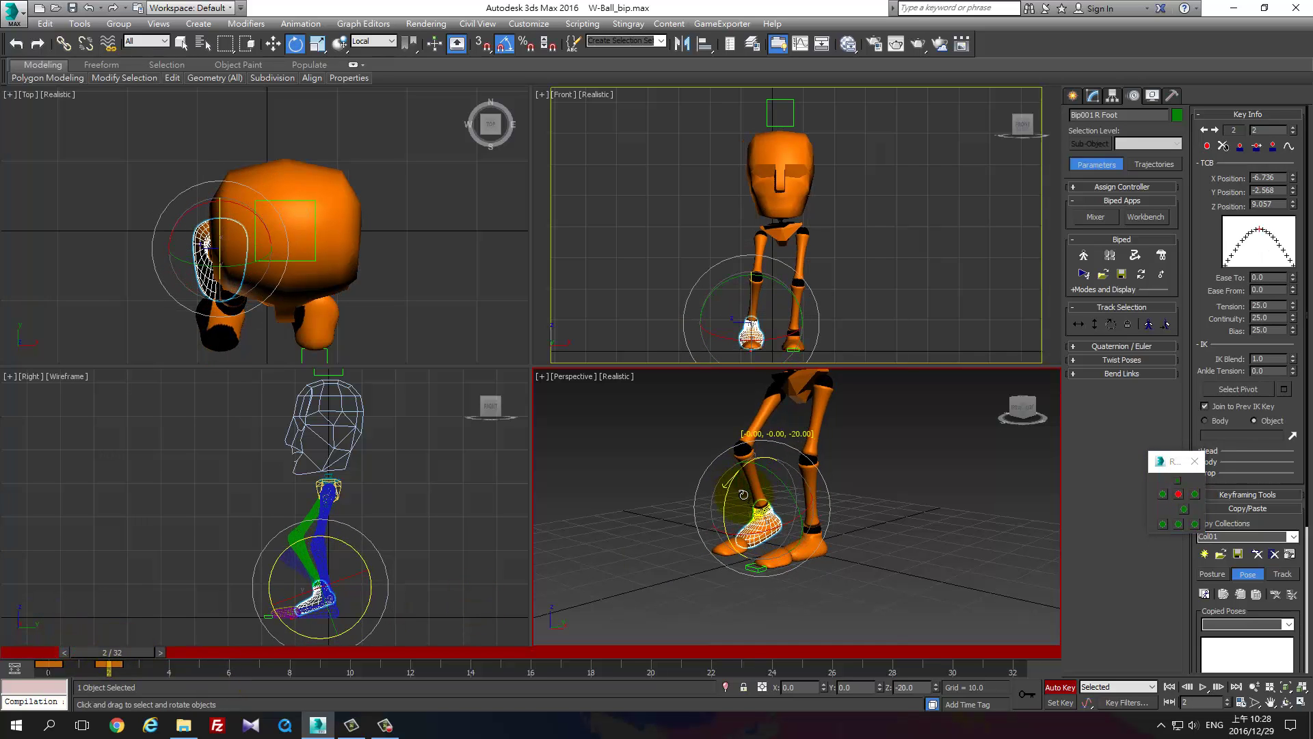
drag(743, 493, 743, 494)
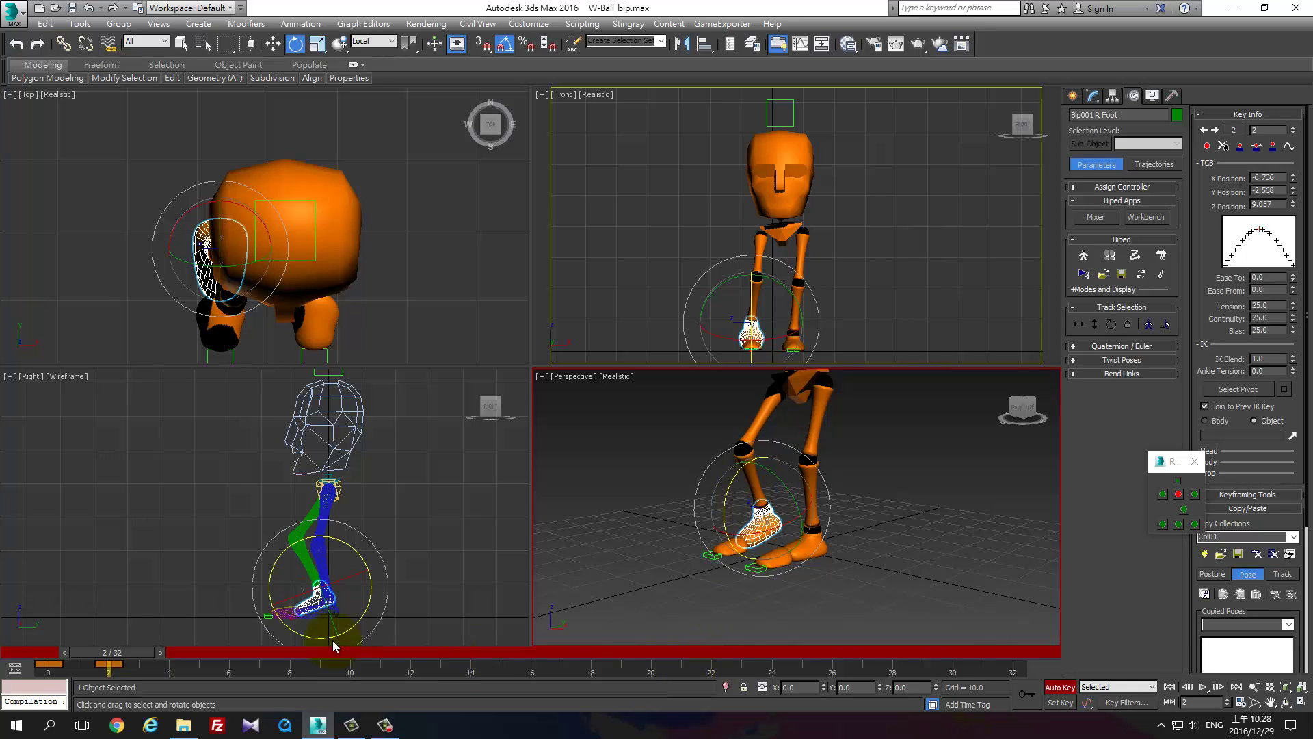
mouse_move(167, 651)
mouse_down()
mouse_move(64, 658)
mouse_move(127, 662)
mouse_up()
Zoom in on the right foot, scrub frames 0–2 to review its lift, then go to frame 6.
key(e)
scroll(335, 543, up, 3)
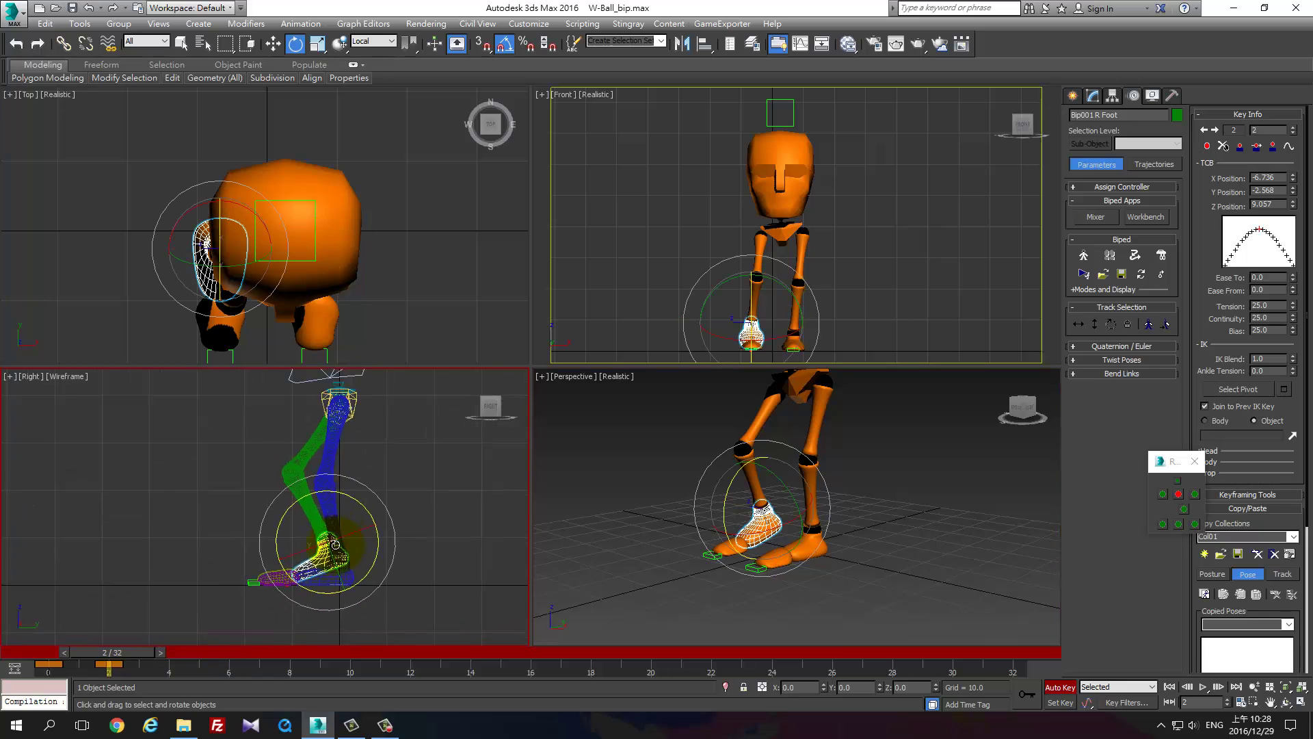
scroll(335, 543, up, 2)
scroll(318, 581, up, 1)
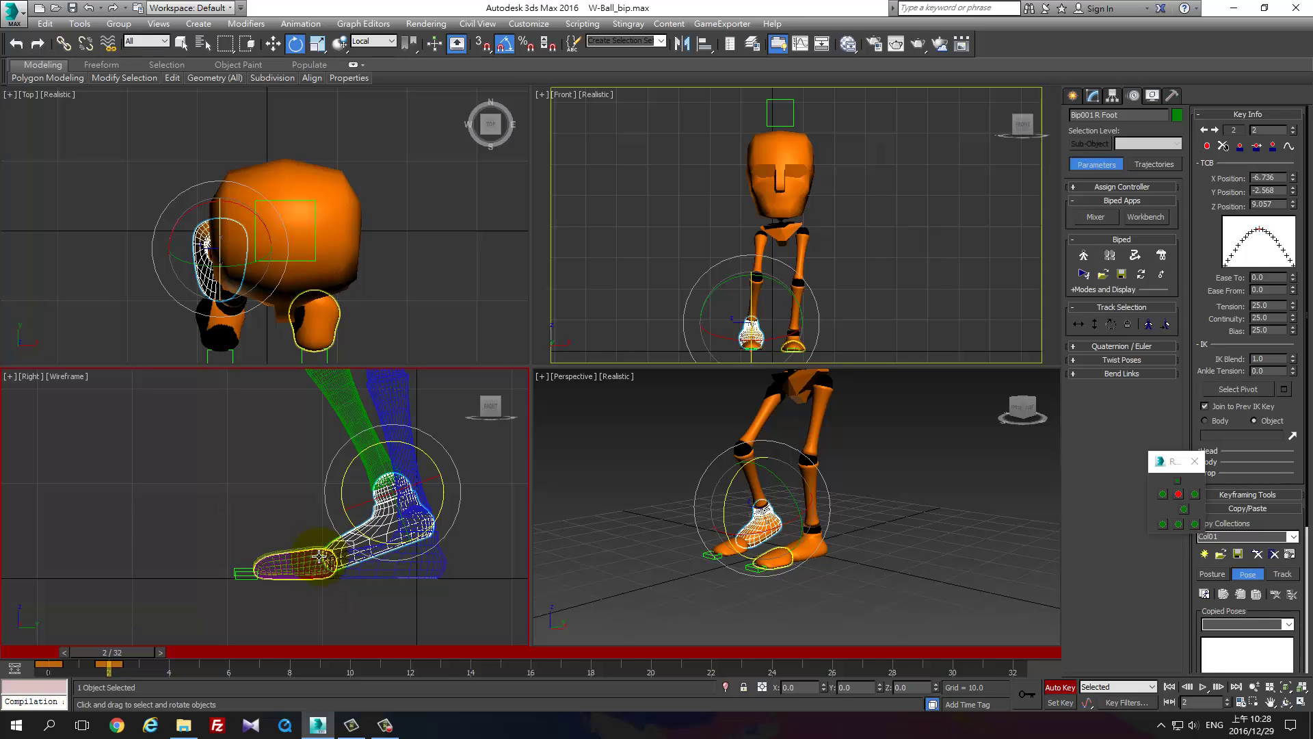
mouse_move(132, 655)
mouse_down()
mouse_move(80, 660)
mouse_move(145, 649)
mouse_move(40, 655)
mouse_up()
mouse_move(130, 662)
mouse_down()
mouse_move(52, 662)
mouse_move(124, 679)
mouse_move(105, 688)
mouse_move(153, 680)
mouse_move(42, 708)
mouse_move(143, 682)
mouse_move(52, 690)
mouse_move(135, 678)
mouse_up()
key(e)
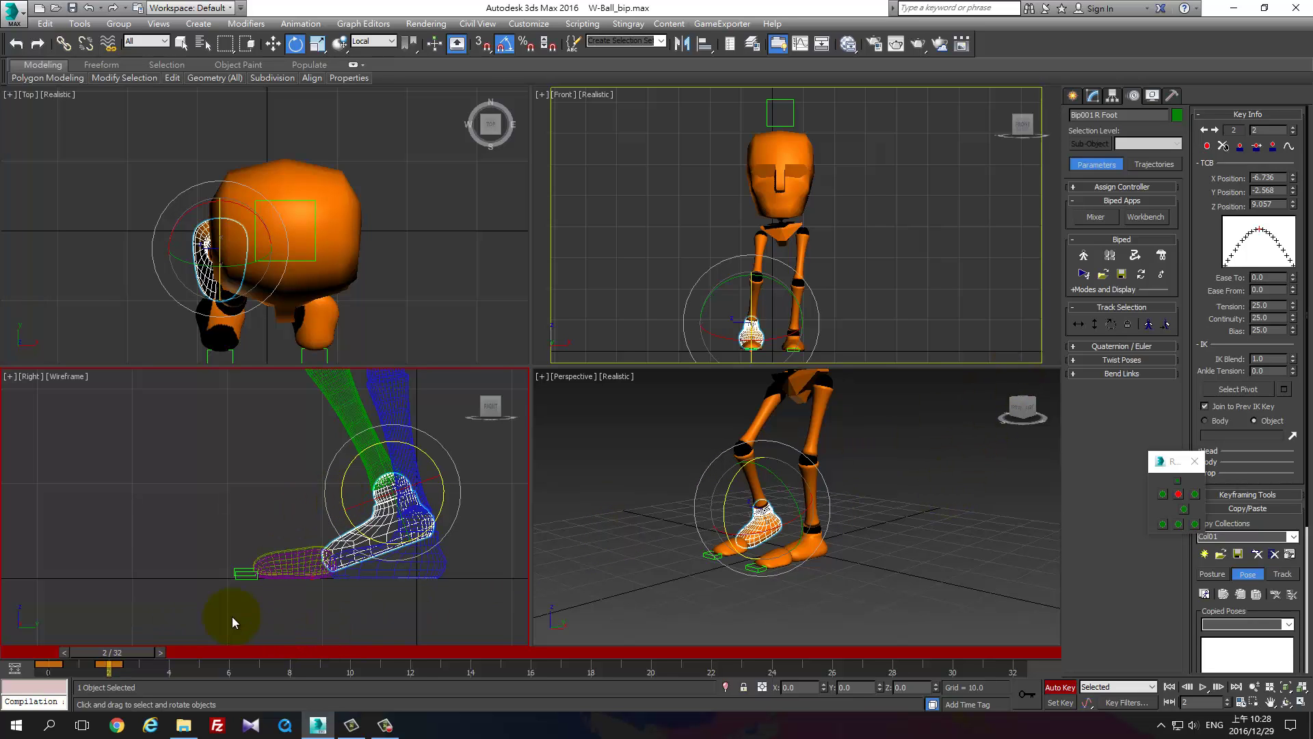
mouse_move(125, 662)
mouse_down()
mouse_move(167, 650)
mouse_move(265, 664)
mouse_up()
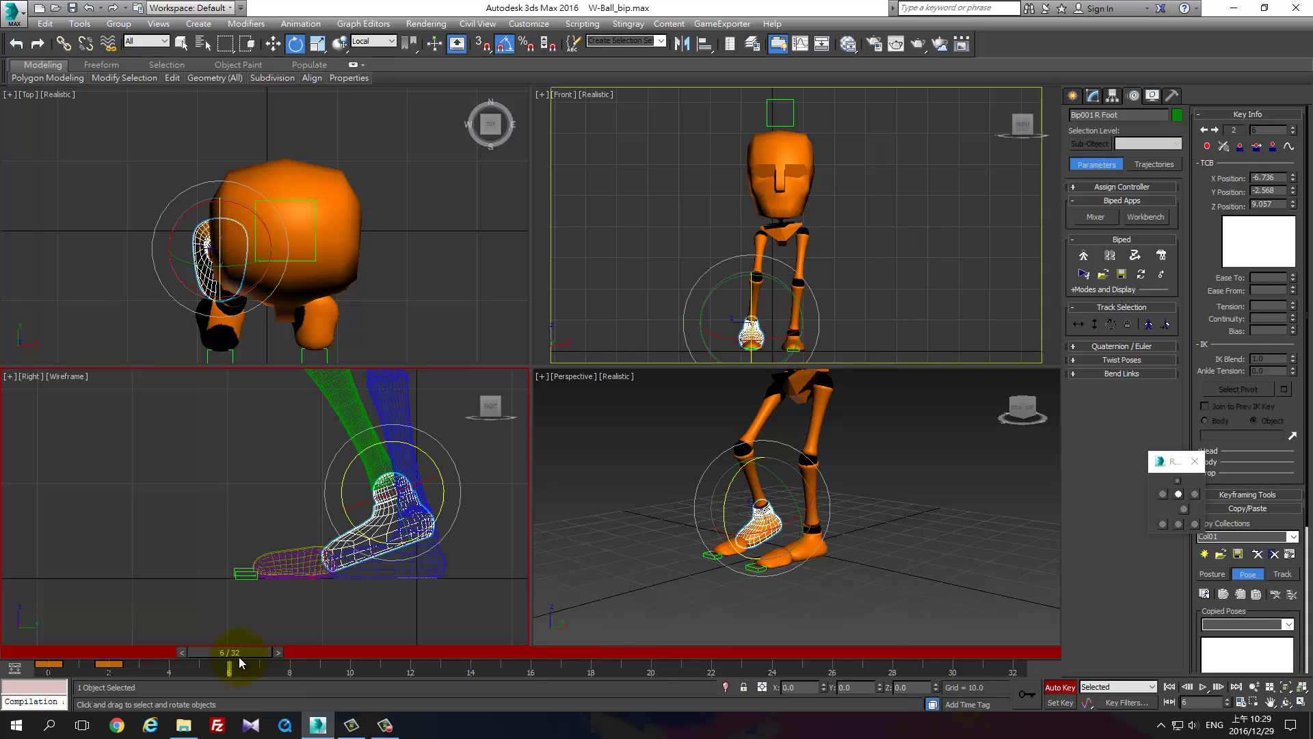
Key the right foot at frame 6 and raise it up and back.
click(1272, 146)
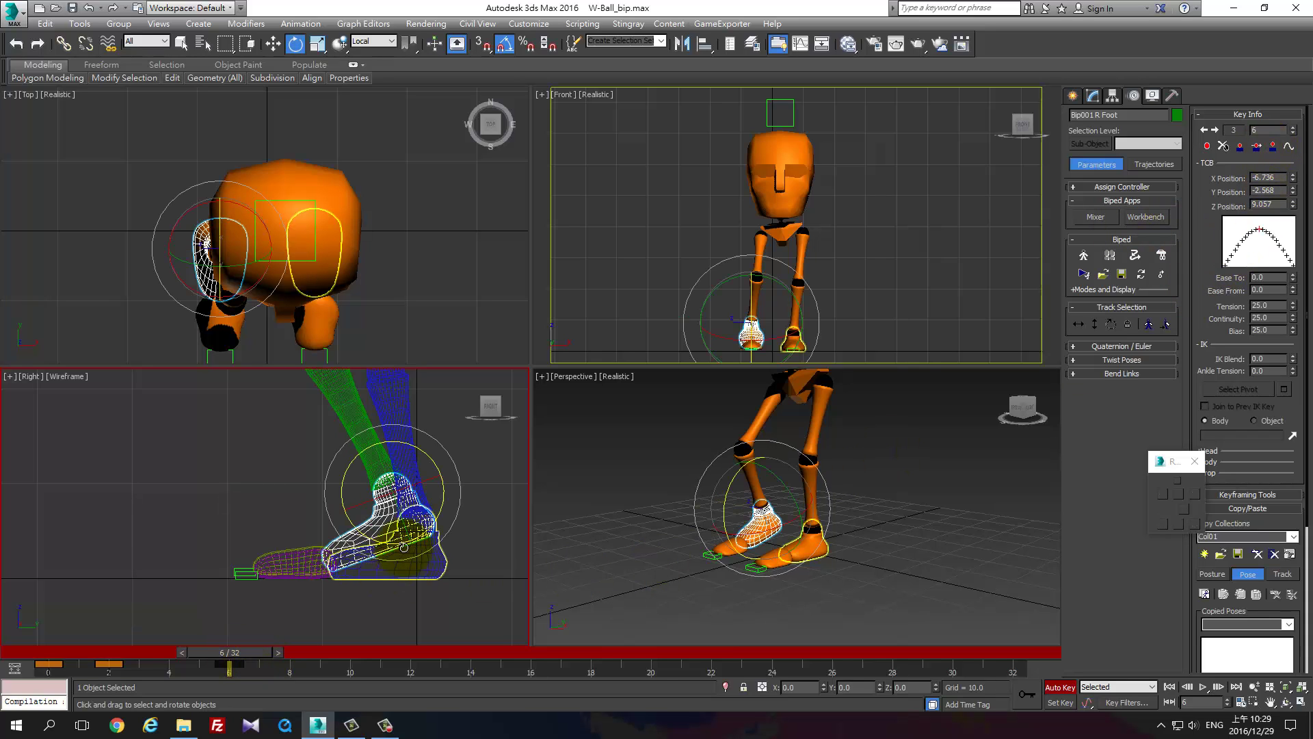
key(w)
mouse_move(417, 483)
mouse_down()
mouse_move(362, 450)
mouse_move(355, 479)
mouse_move(312, 410)
mouse_up()
key(e)
key(w)
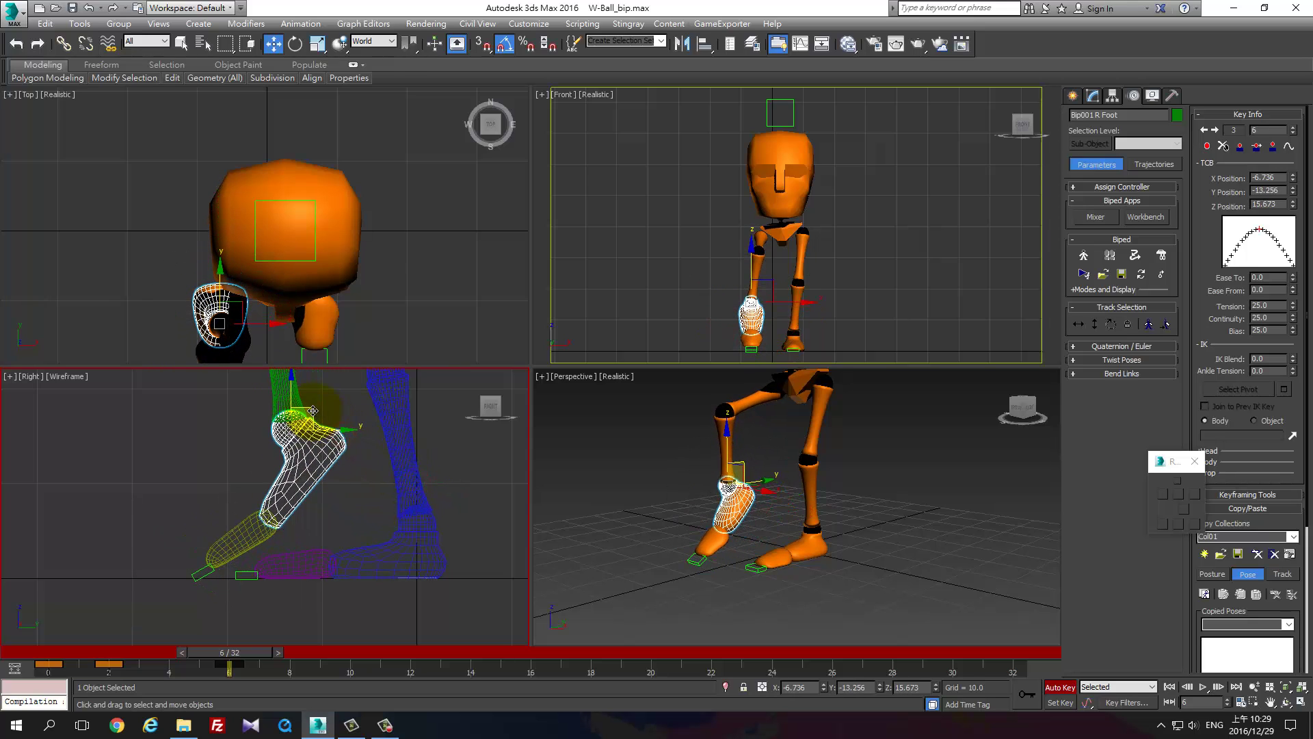
Bend the right toe down 20°, then lift the foot higher and move it inward.
click(245, 532)
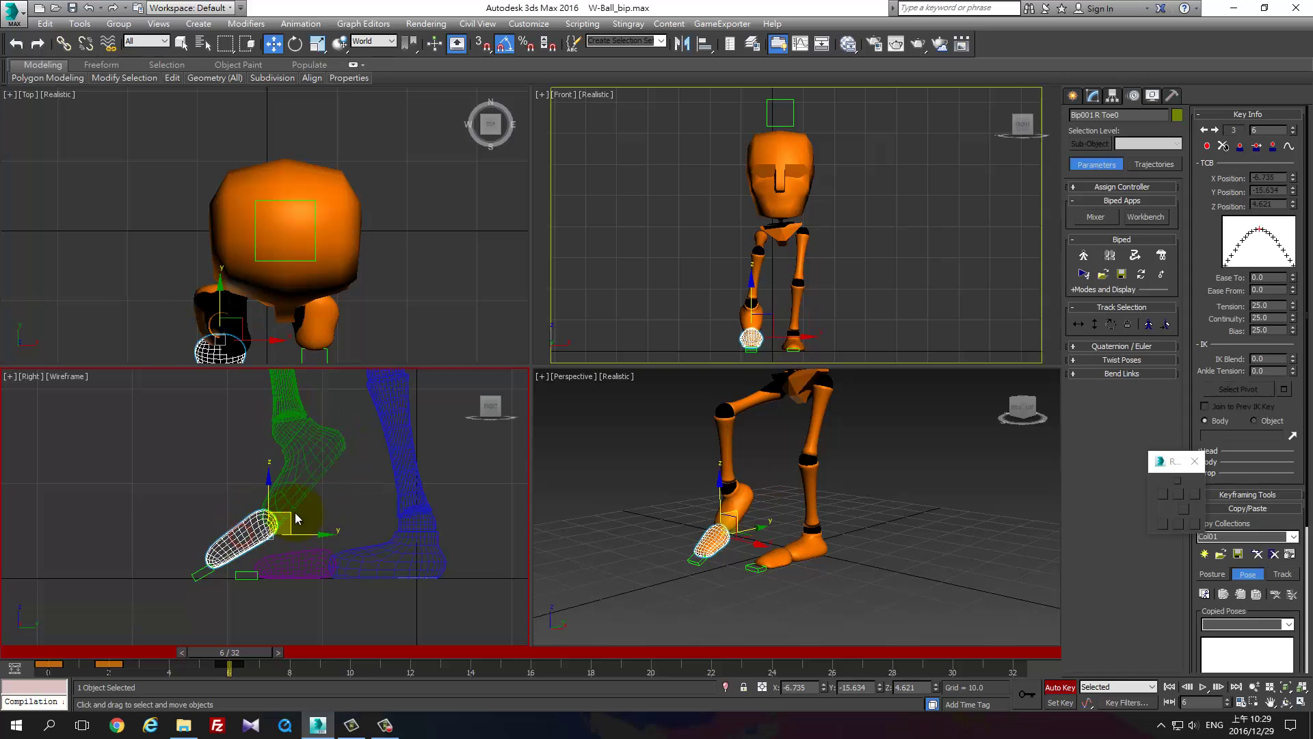
key(e)
drag(300, 499, 296, 484)
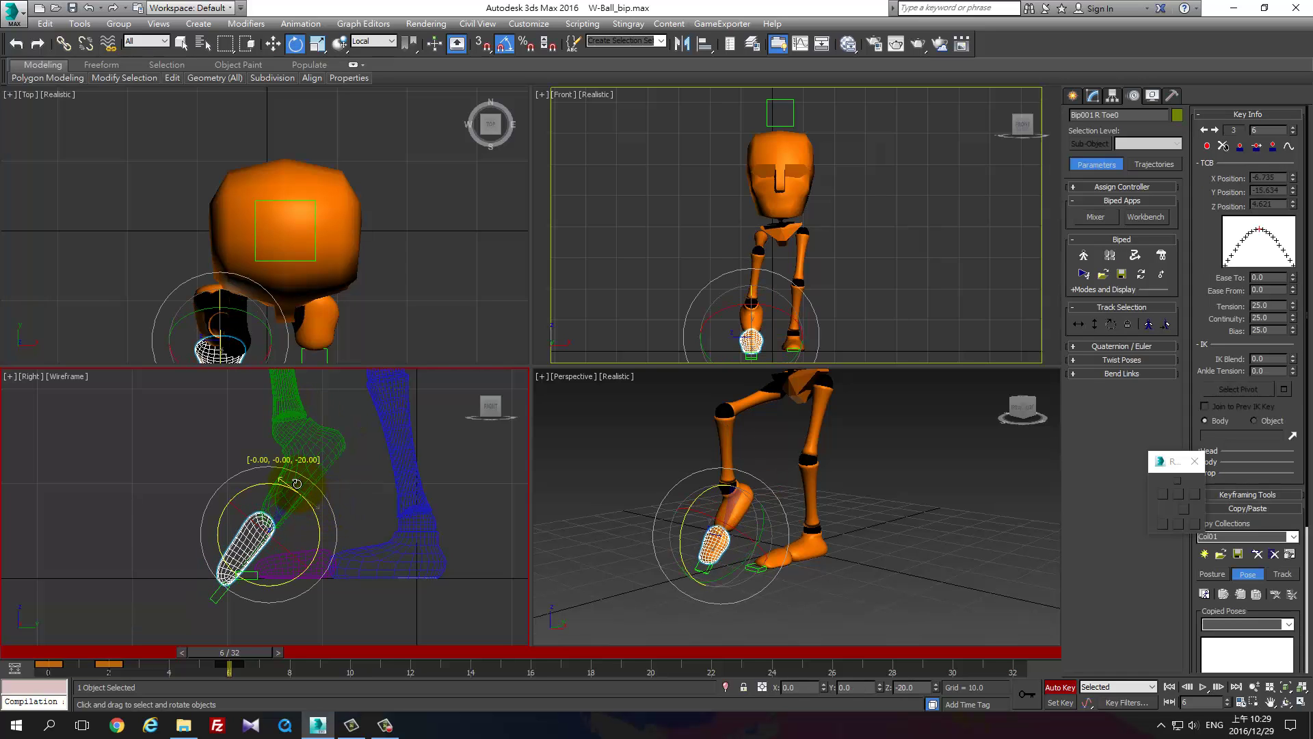
click(323, 455)
key(w)
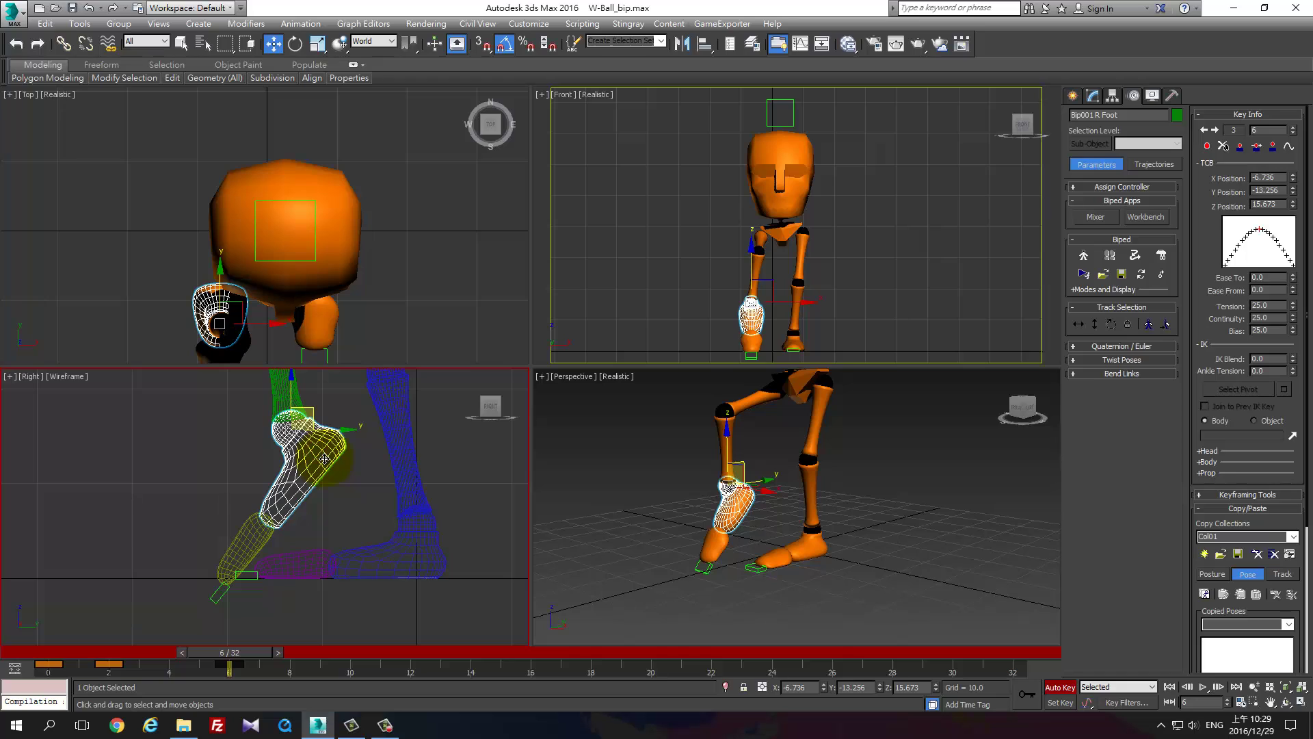
drag(325, 458, 349, 448)
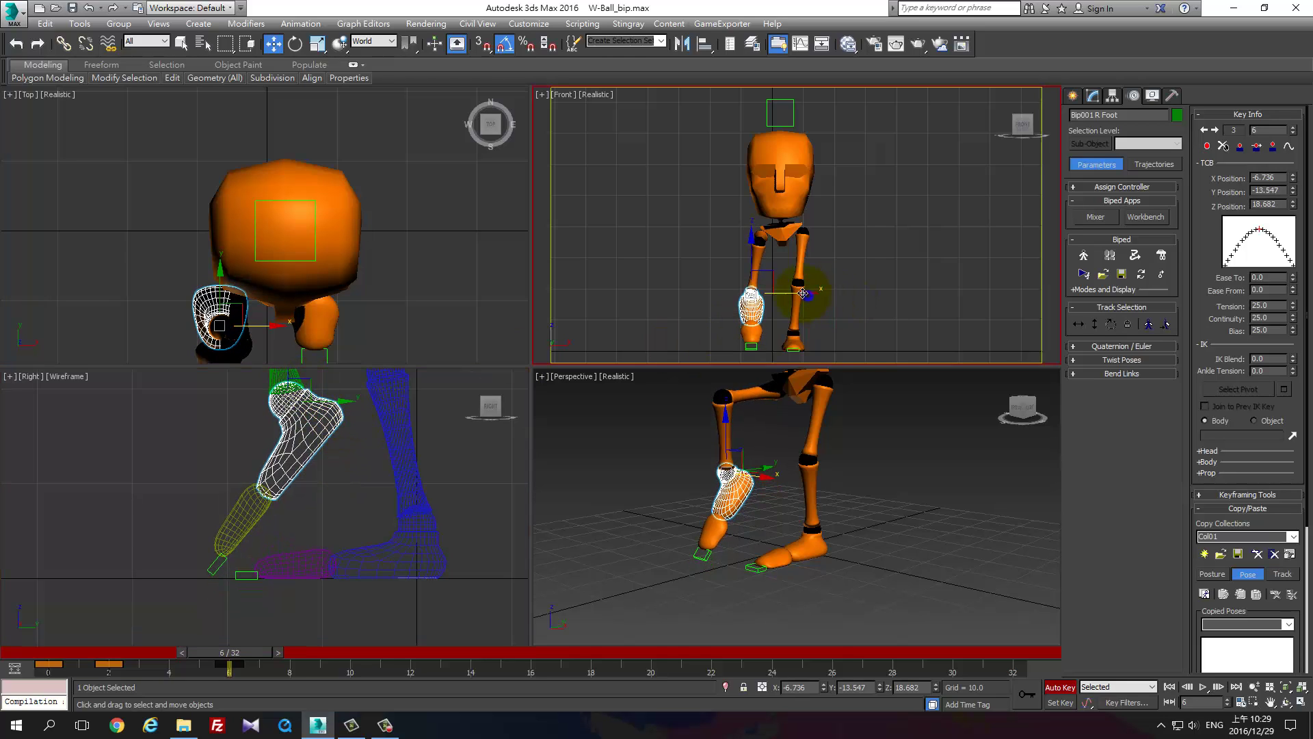
drag(790, 297, 801, 297)
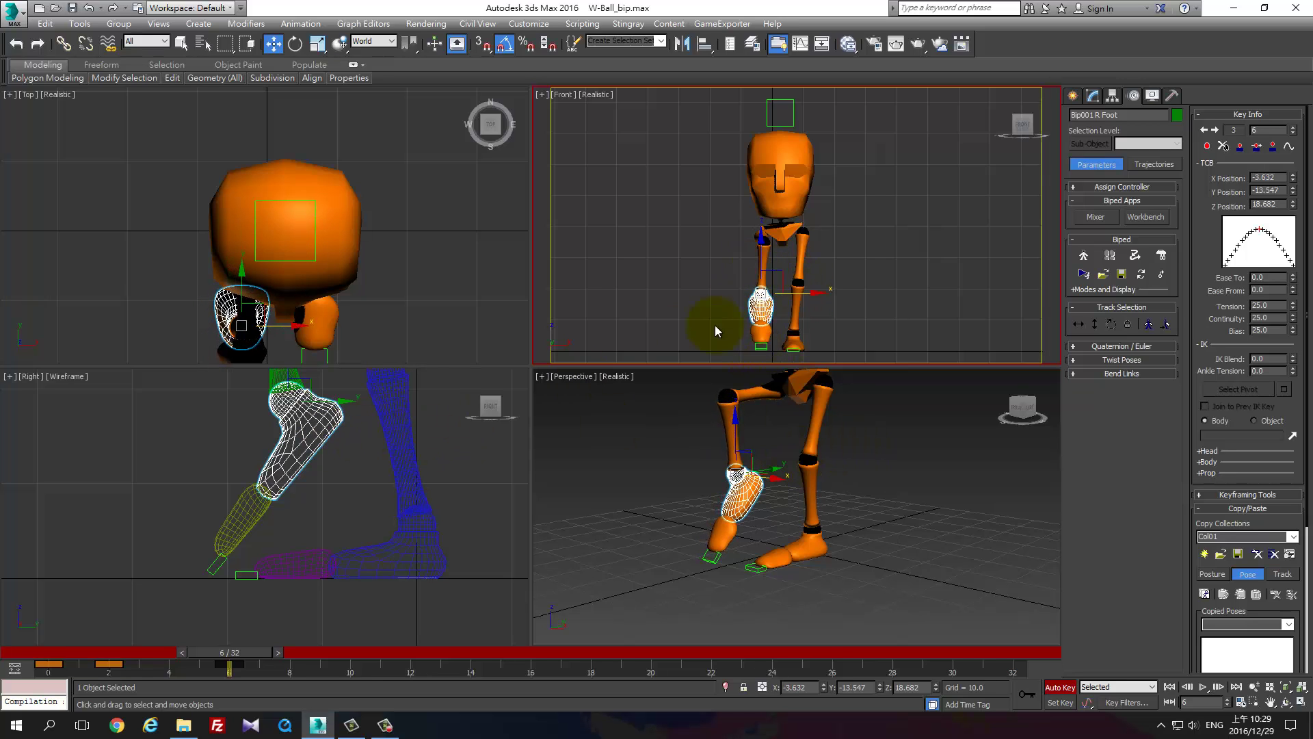
scroll(268, 503, down, 5)
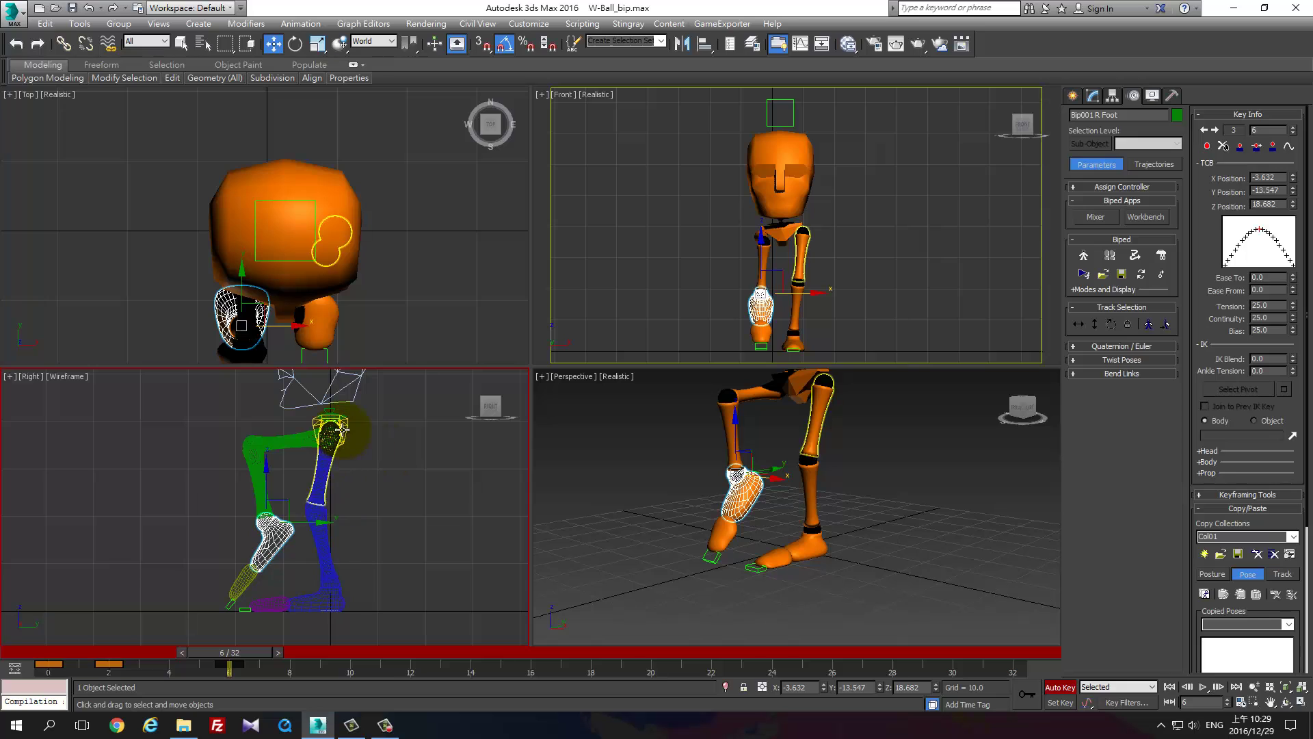
Plant the left foot at frame 6 and shift the COM forward to Y -5.06.
click(341, 597)
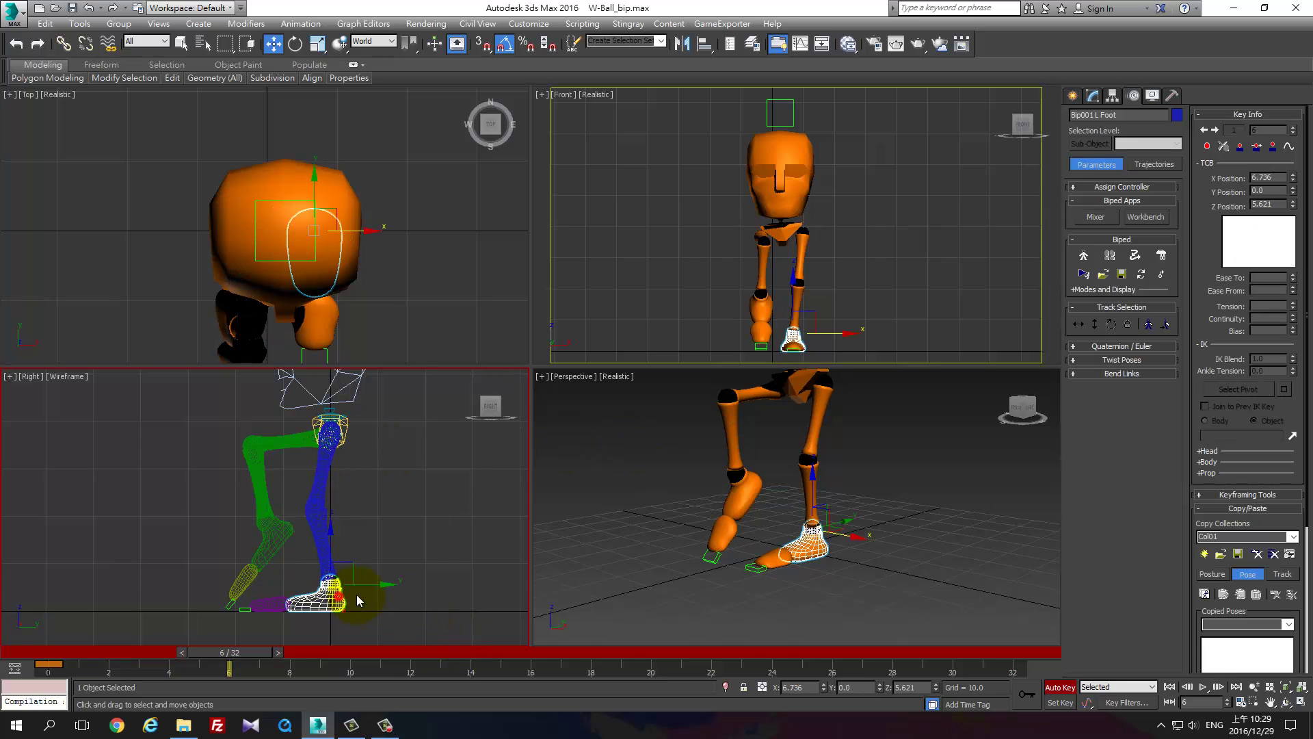
click(1239, 151)
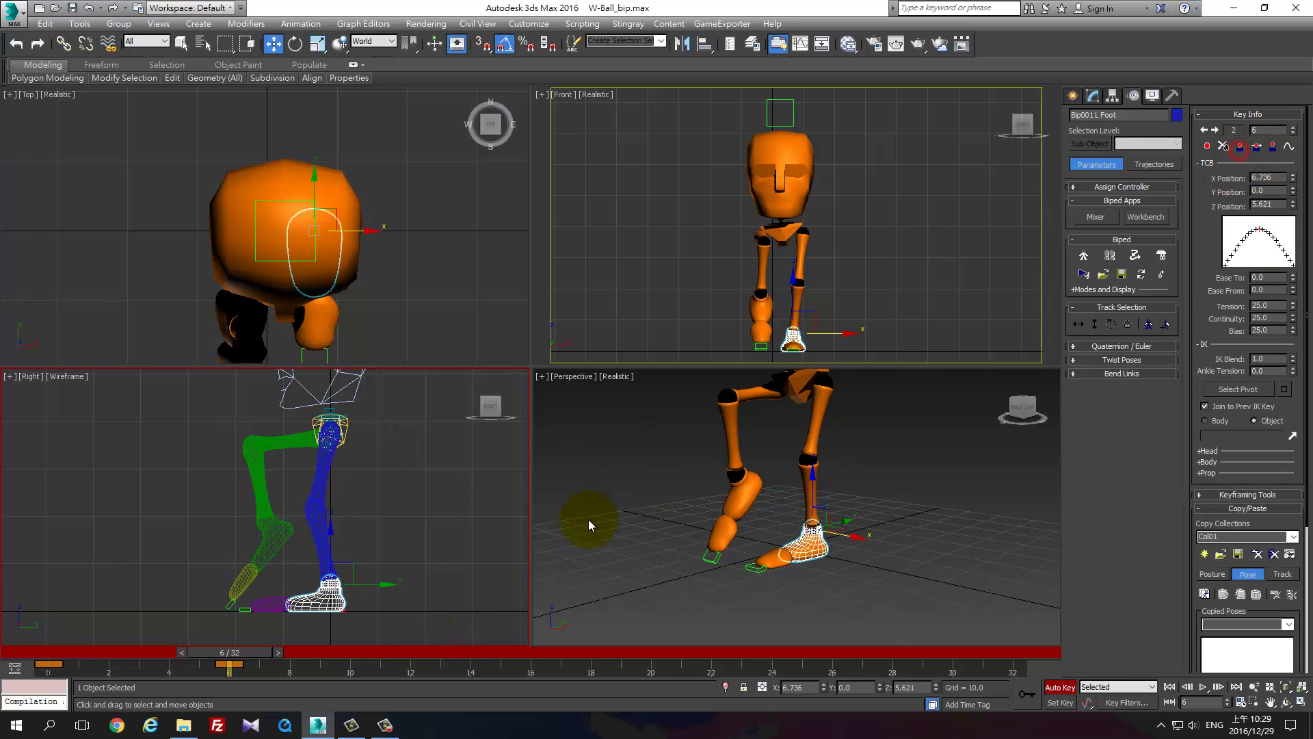
click(1082, 321)
right_click(370, 434)
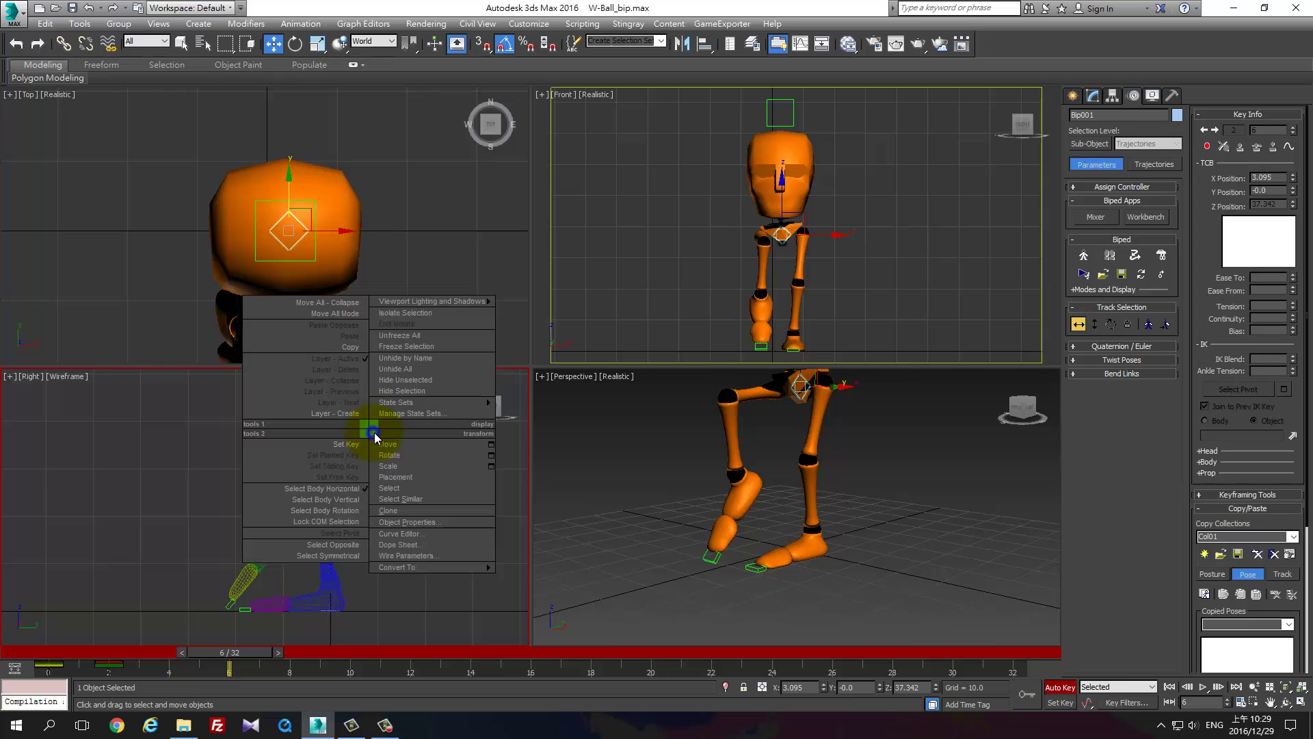
click(436, 452)
drag(356, 438, 340, 444)
Rotate the right foot 25°, lower it, and scrub back to review the early frames.
click(246, 540)
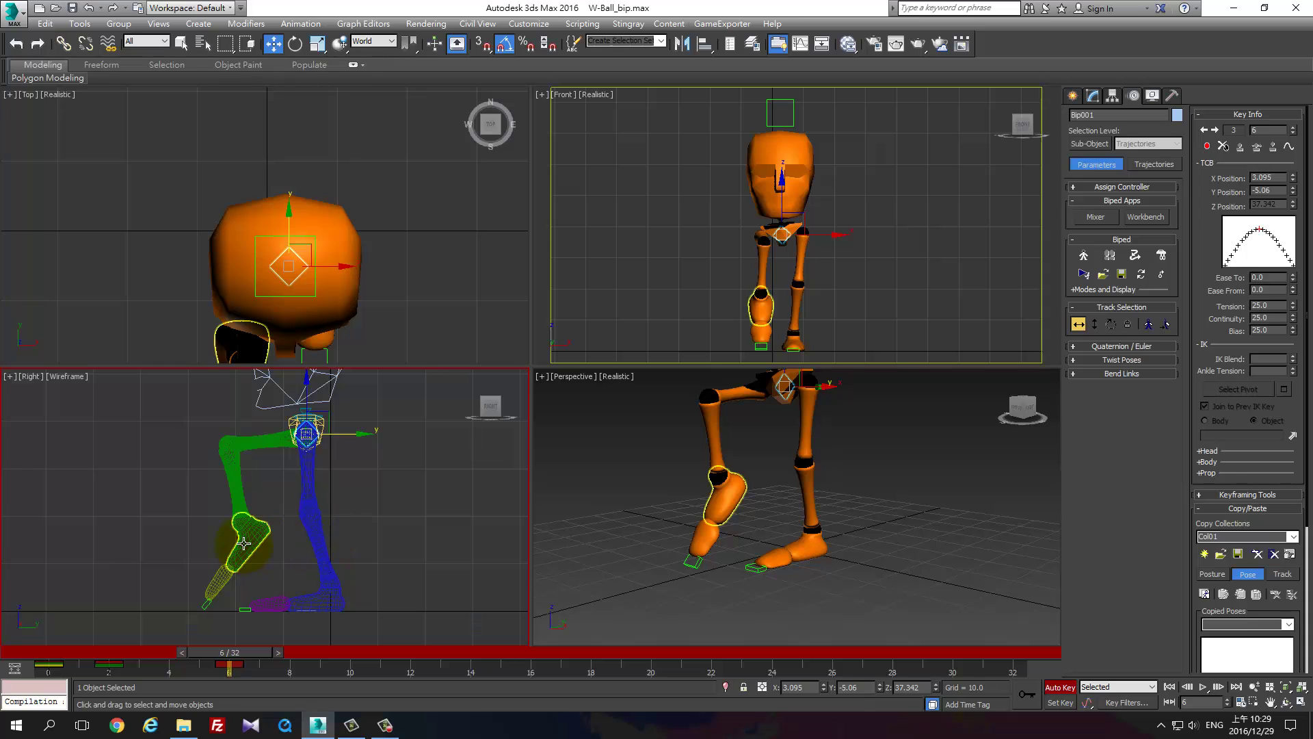
key(e)
drag(287, 505, 295, 535)
key(w)
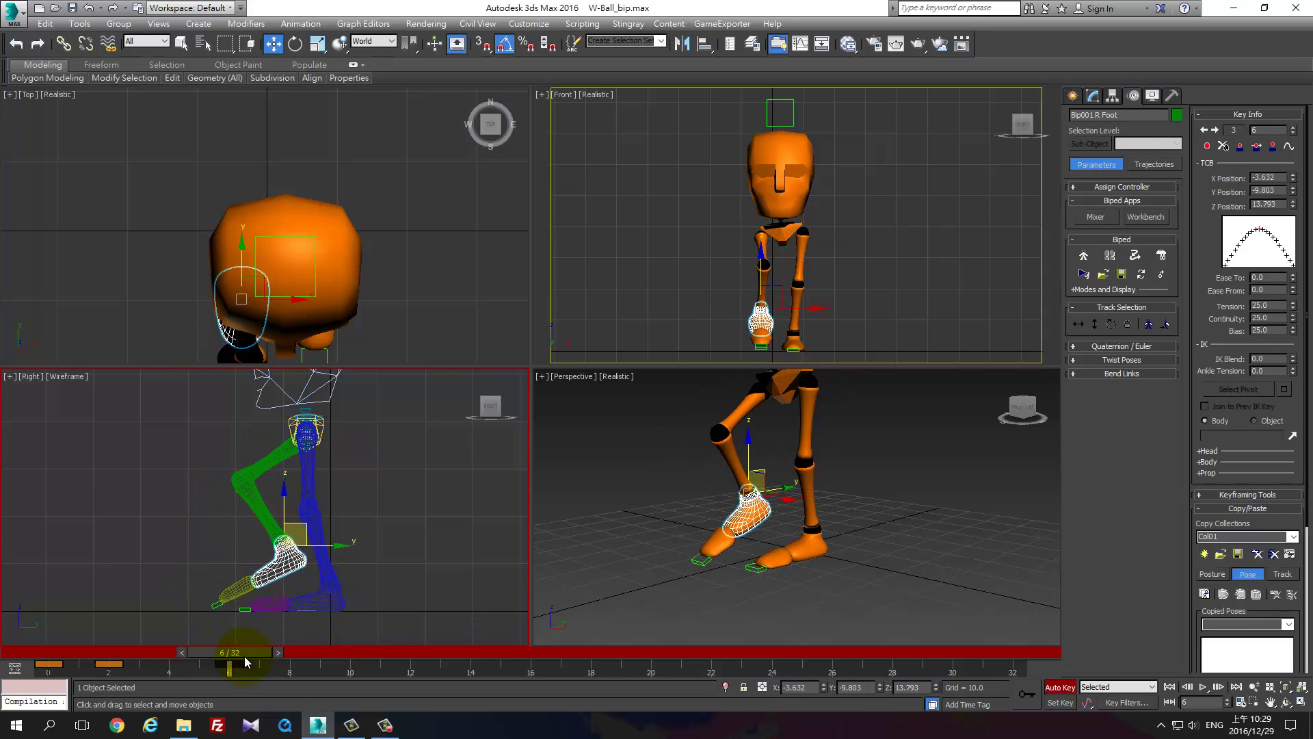
mouse_move(244, 655)
mouse_down()
mouse_move(27, 637)
mouse_move(194, 670)
mouse_move(33, 649)
mouse_move(149, 670)
mouse_move(60, 680)
mouse_up()
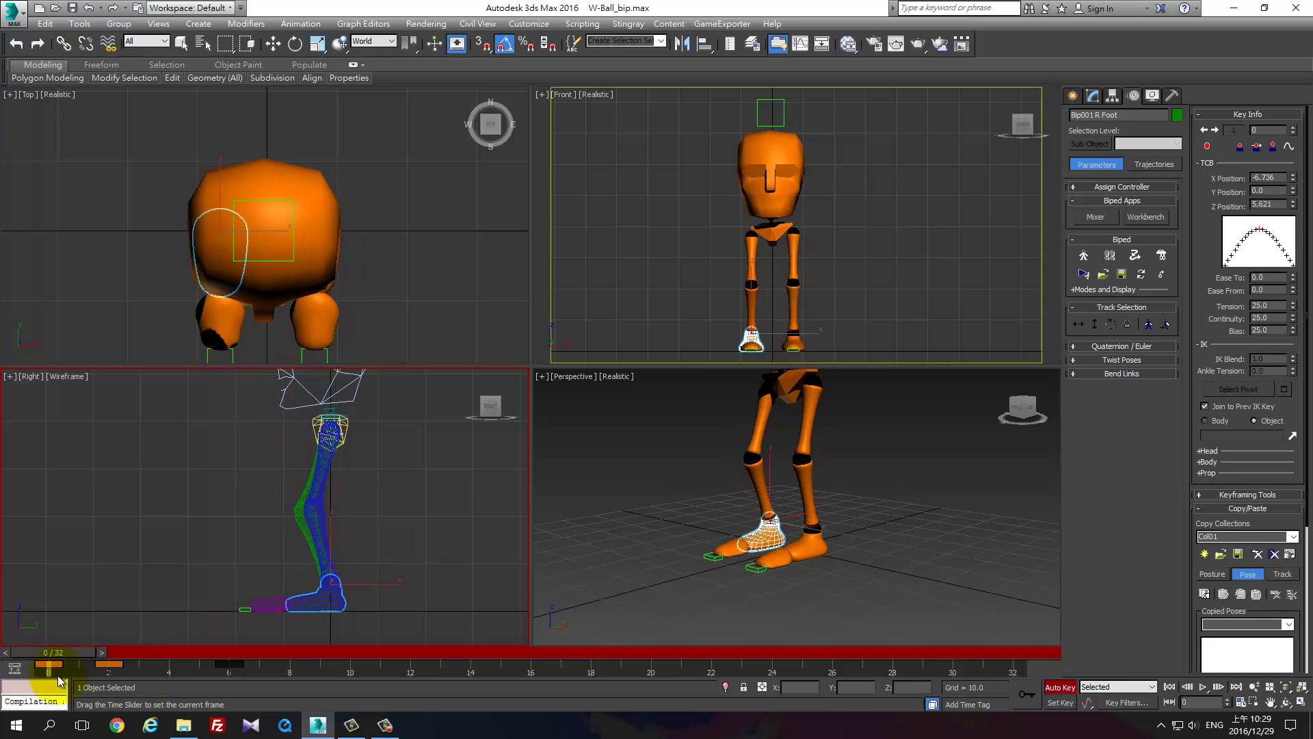
Level the pelvis at frame 0, tilt it at frame 3, and scrub back to check.
click(772, 234)
key(e)
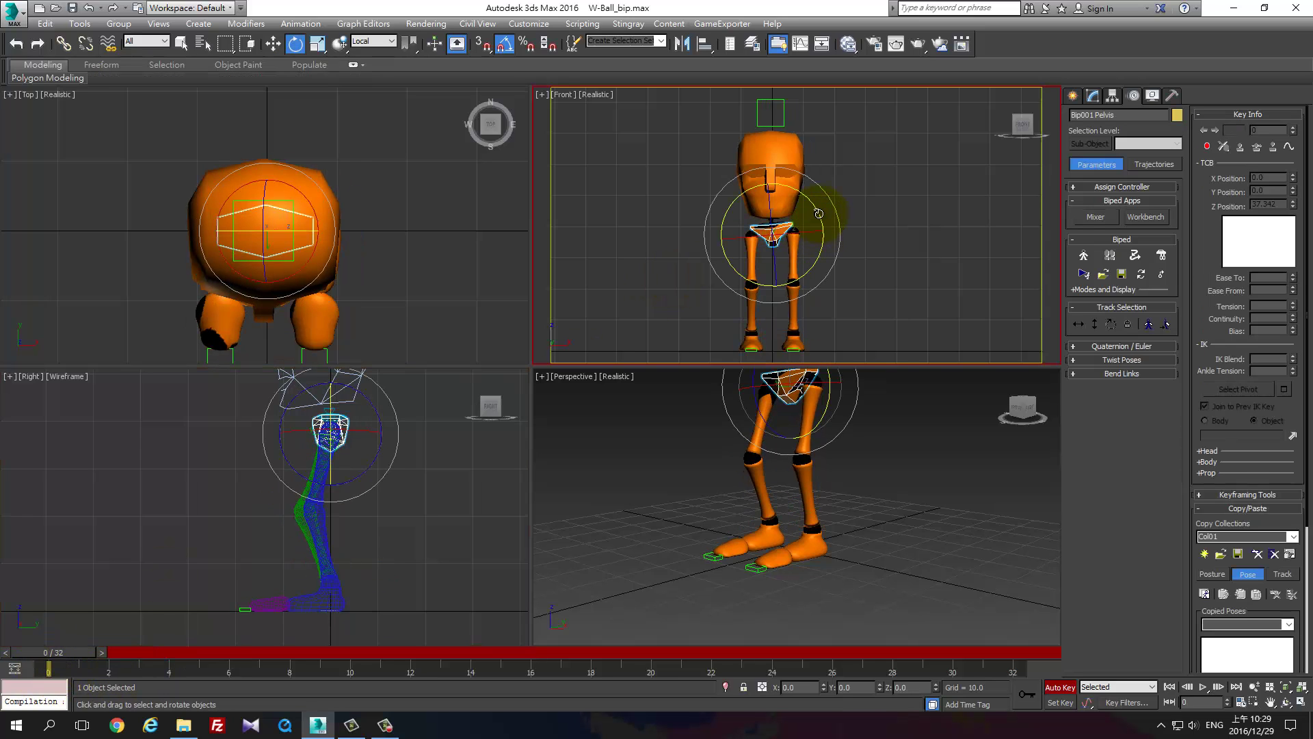
drag(819, 214, 829, 211)
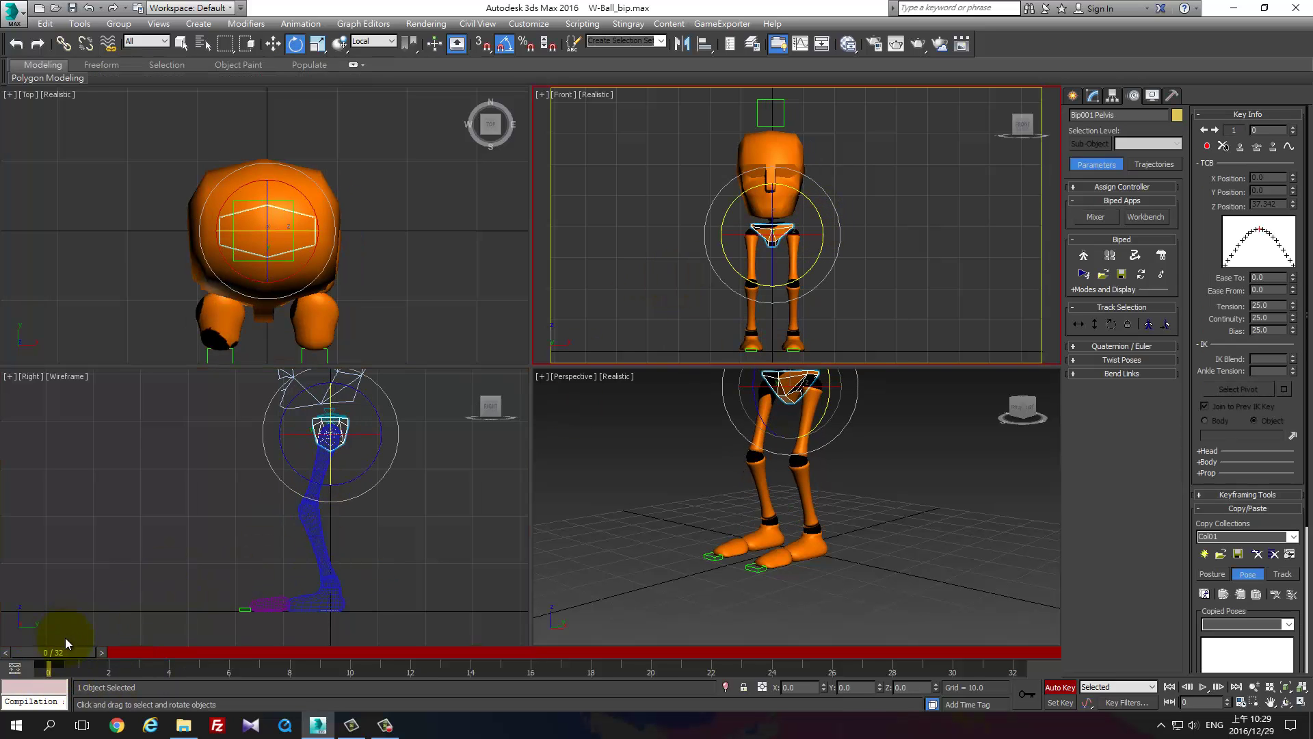
drag(65, 637, 147, 667)
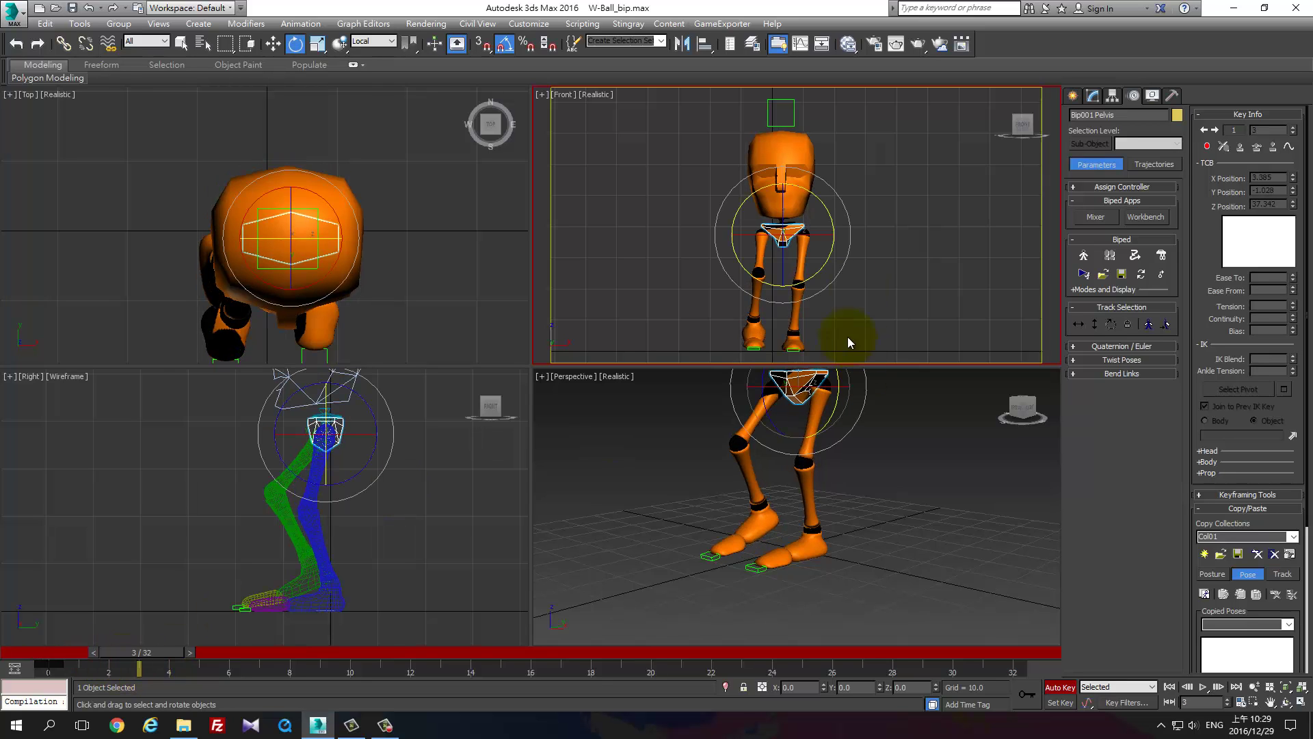
drag(832, 224, 785, 270)
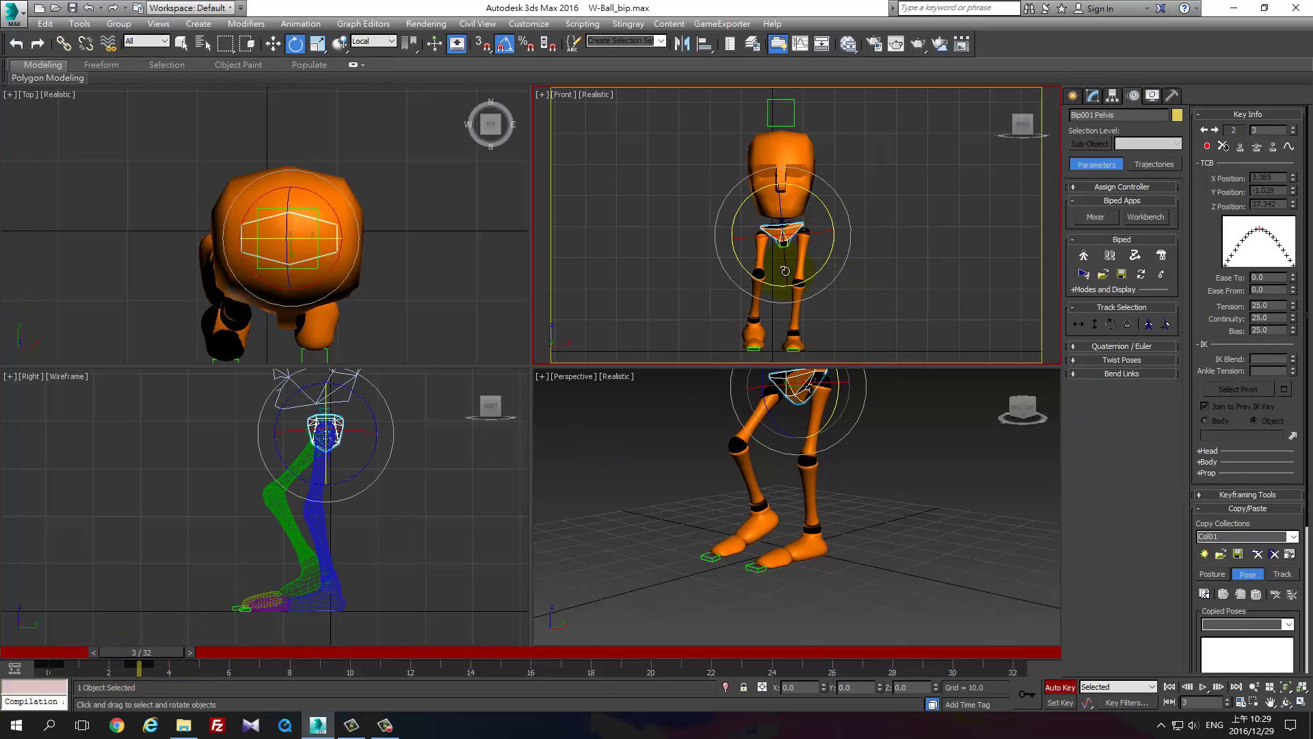
mouse_move(153, 651)
mouse_down()
mouse_move(80, 651)
mouse_move(287, 687)
mouse_move(14, 688)
mouse_move(259, 690)
mouse_move(105, 659)
mouse_move(249, 679)
mouse_move(20, 677)
mouse_move(133, 671)
mouse_move(275, 699)
mouse_move(245, 703)
mouse_move(442, 718)
mouse_up()
At frame 13, select the right foot, briefly toggling the expert-mode interface.
key(e)
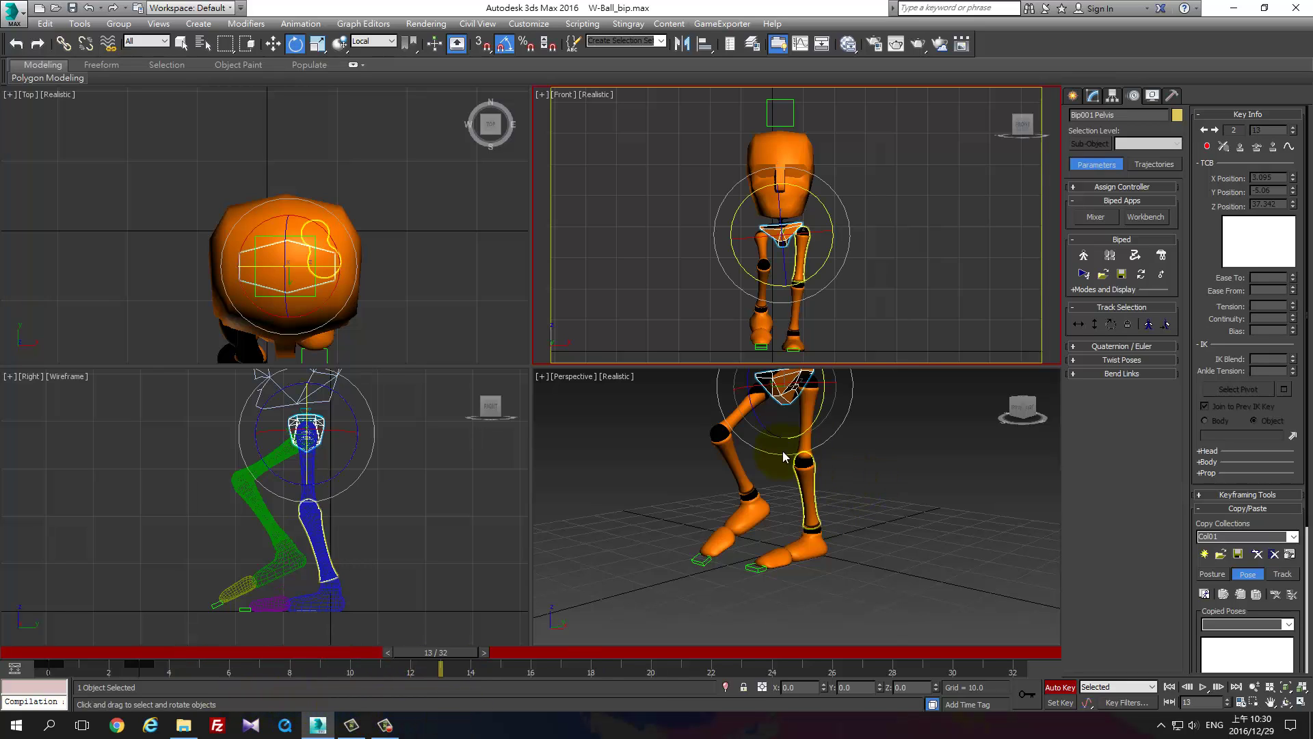
click(753, 506)
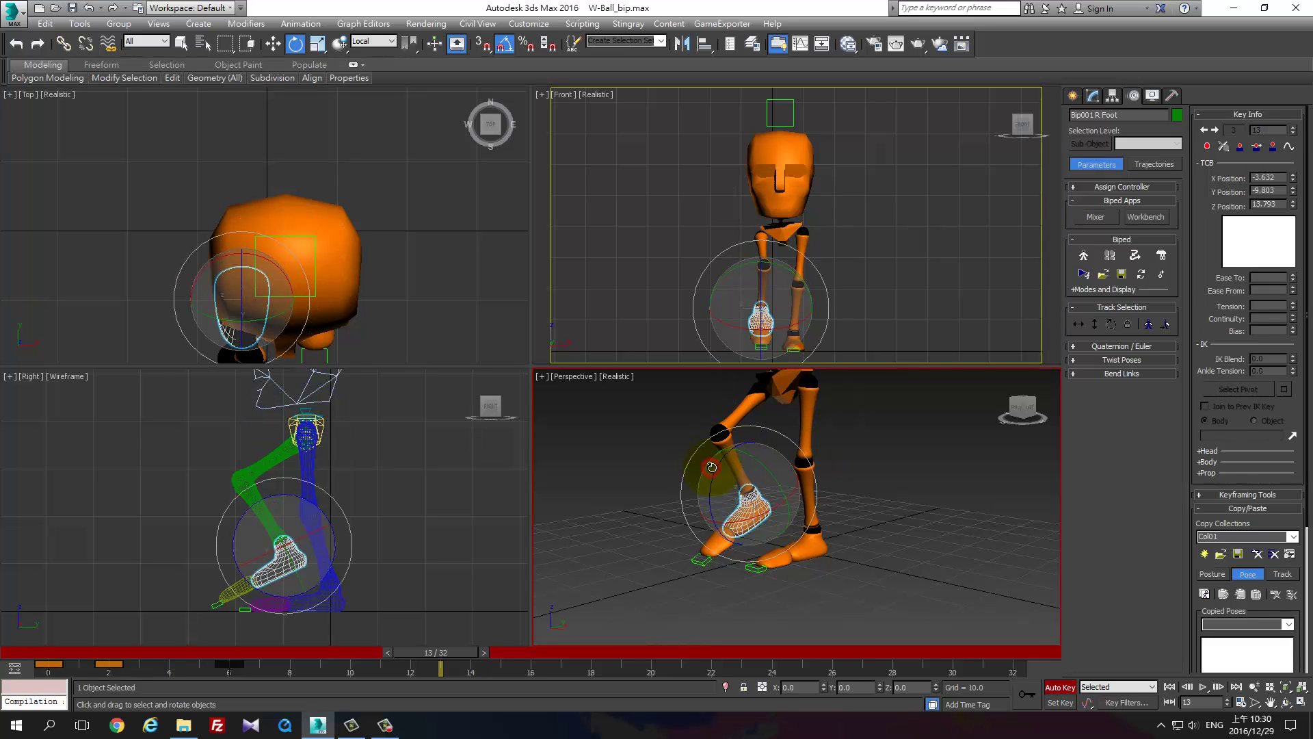
key(ctrl+x)
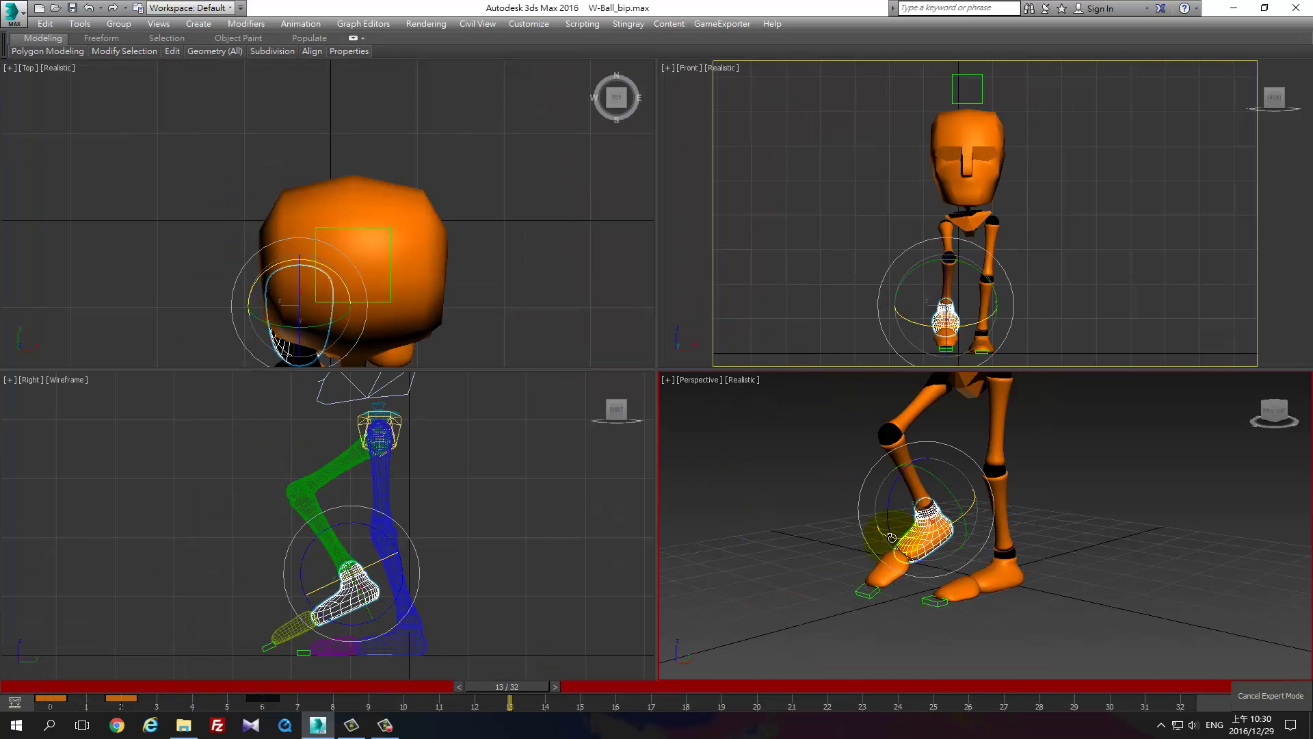
key(ctrl+x)
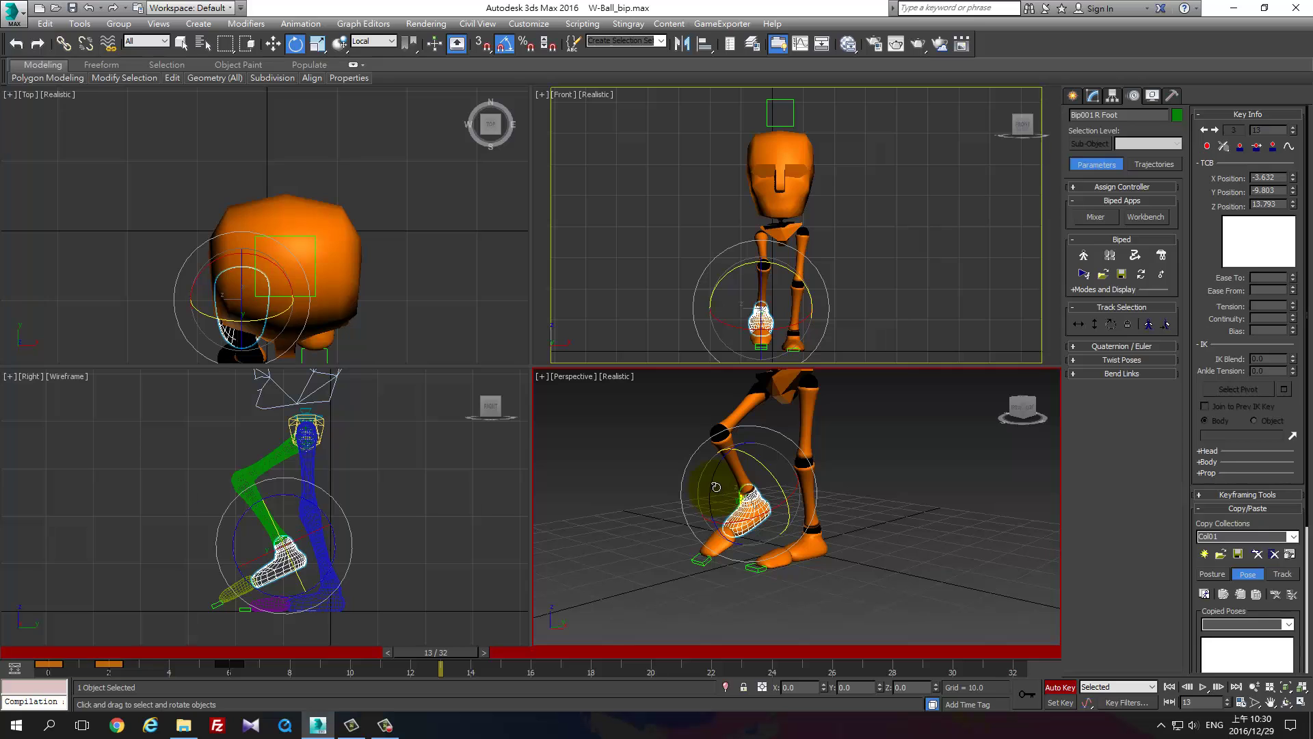
key(Page_Up)
key(Page_Up)
key(Page_Up)
click(746, 509)
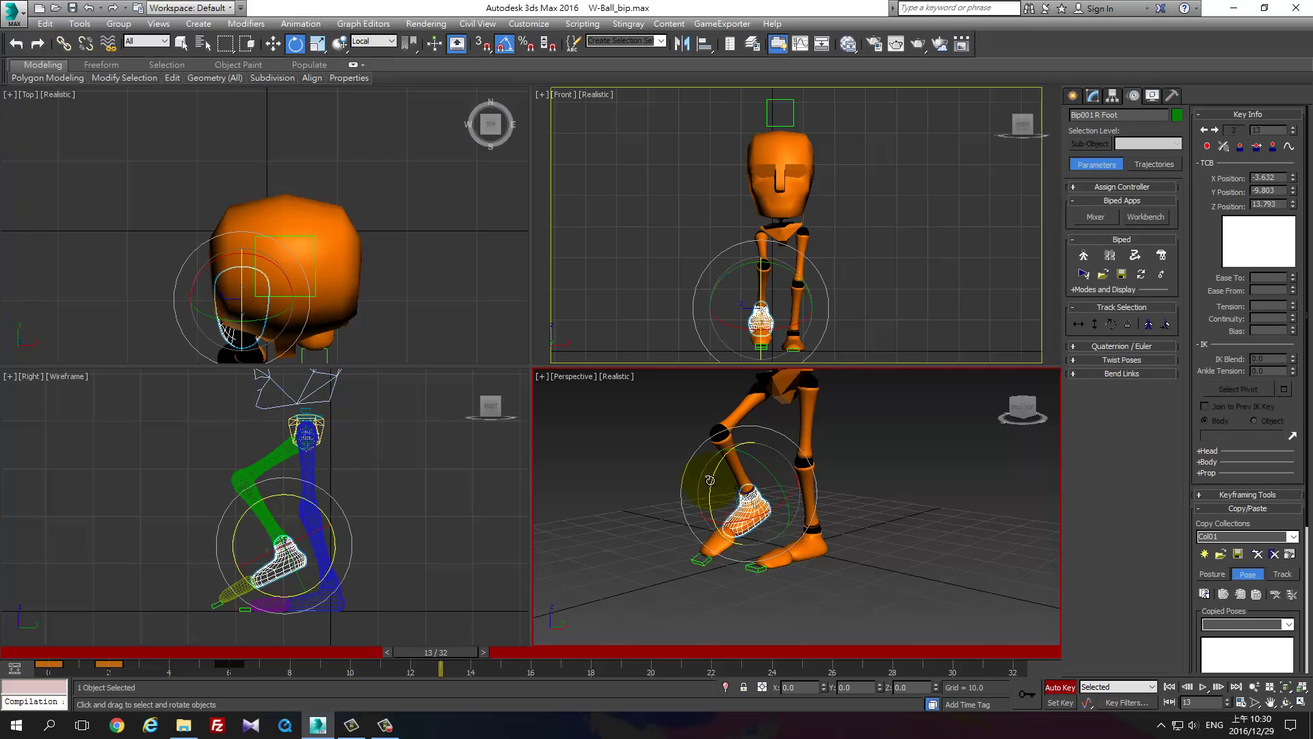
Rotate the right foot to 30° about Z and slide it forward to Y -25.212.
drag(710, 481, 717, 464)
key(w)
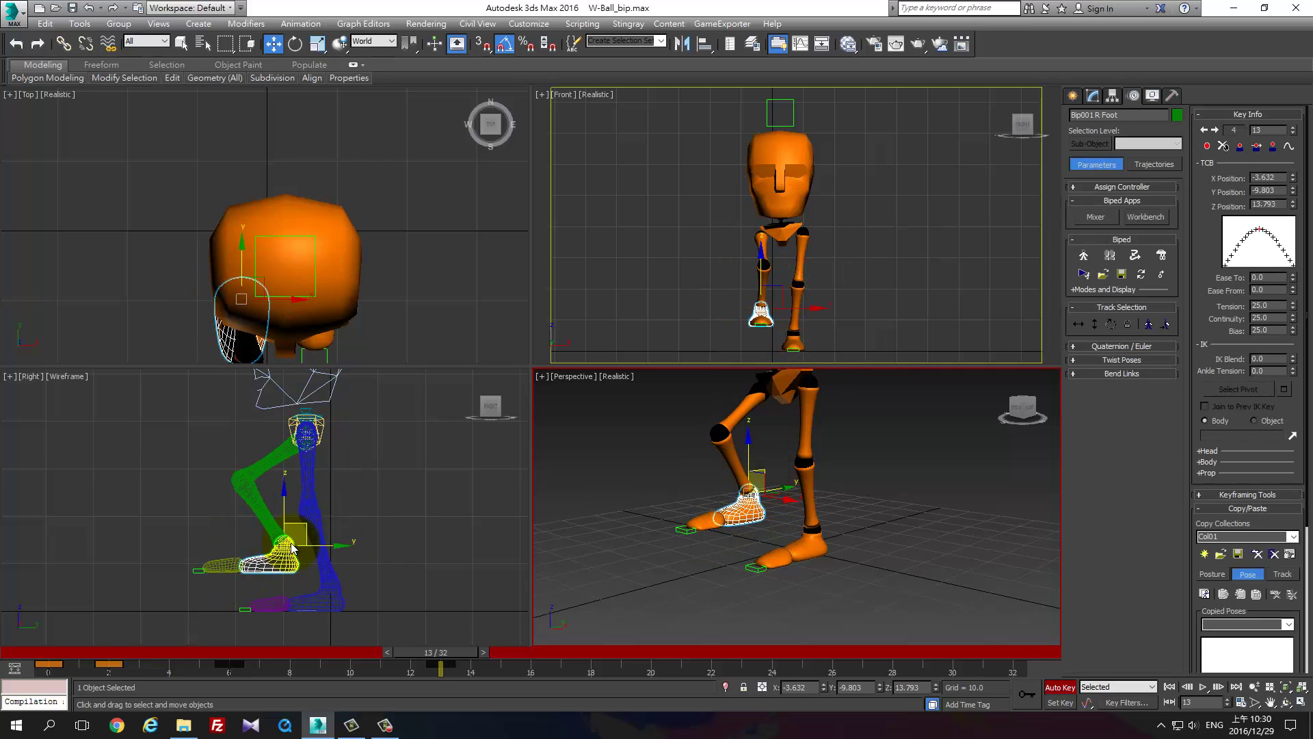
drag(292, 548, 228, 545)
key(e)
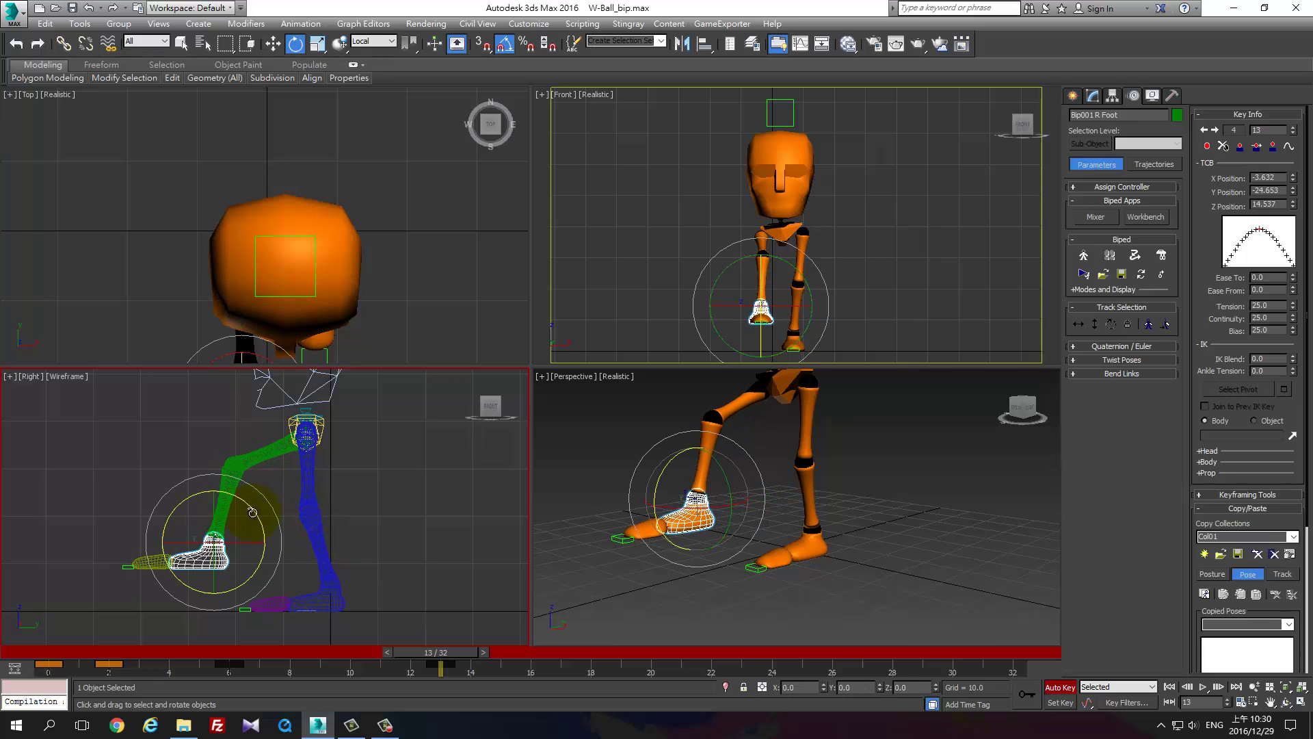
drag(264, 514, 267, 533)
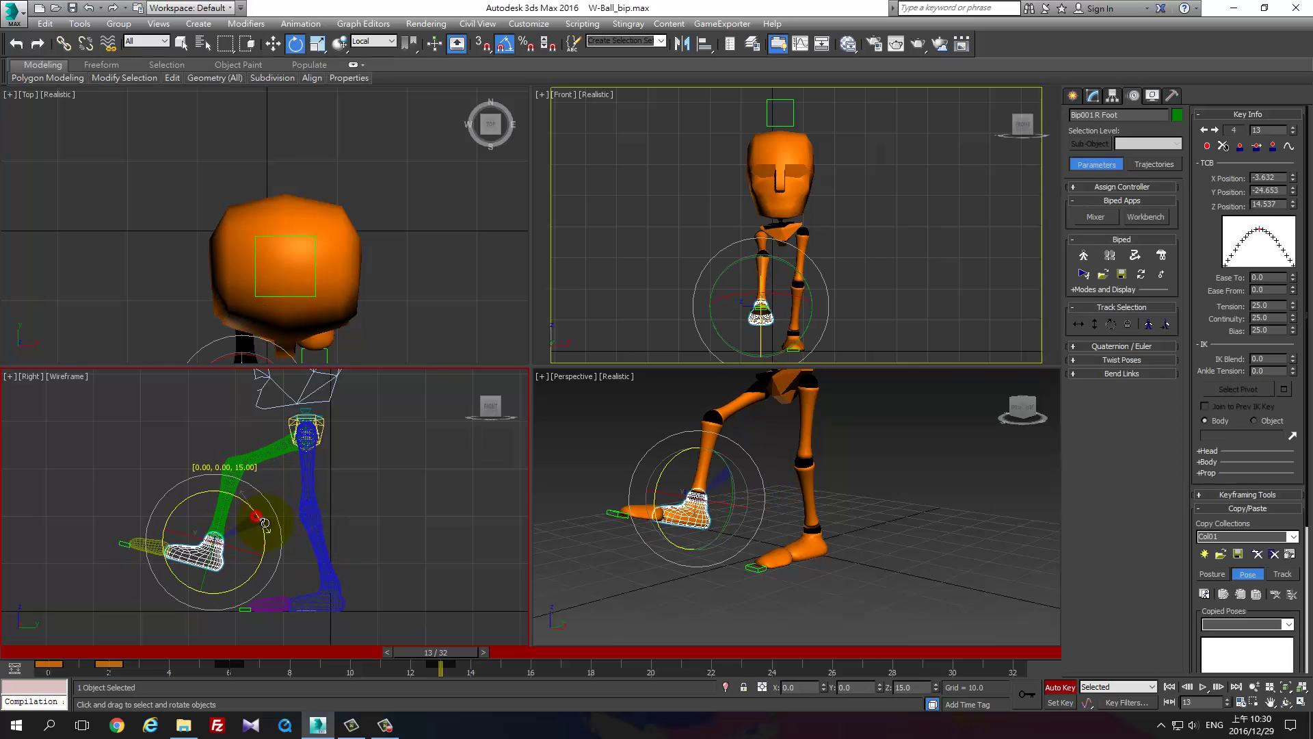
key(w)
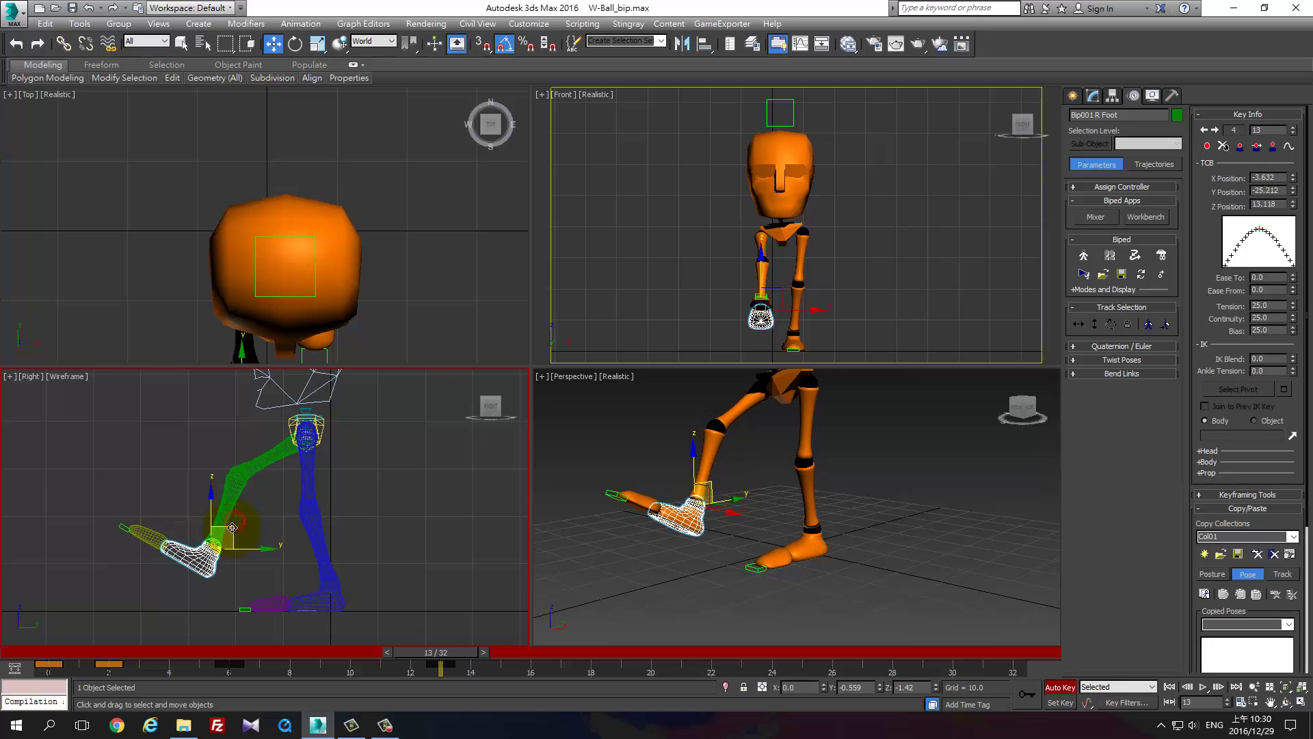
Shift the centre of mass backward and select the left foot for rotating.
click(1092, 324)
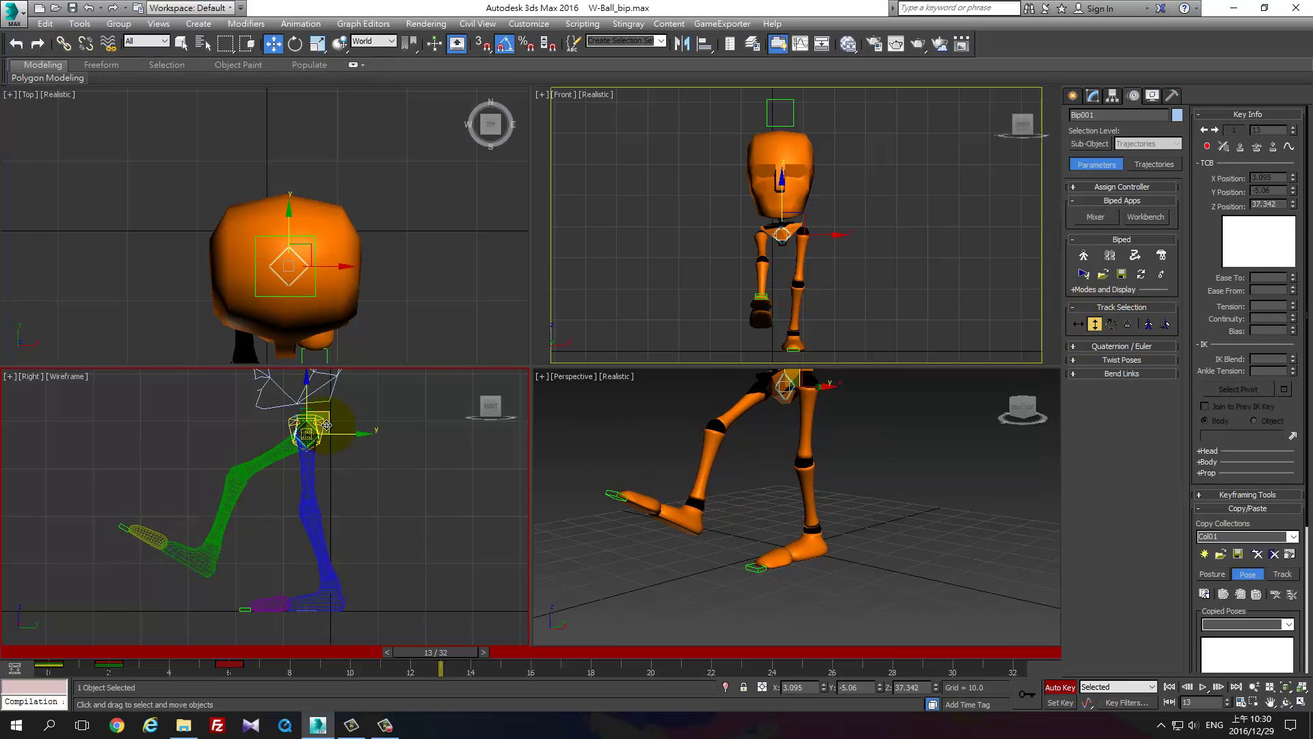
drag(306, 433, 298, 443)
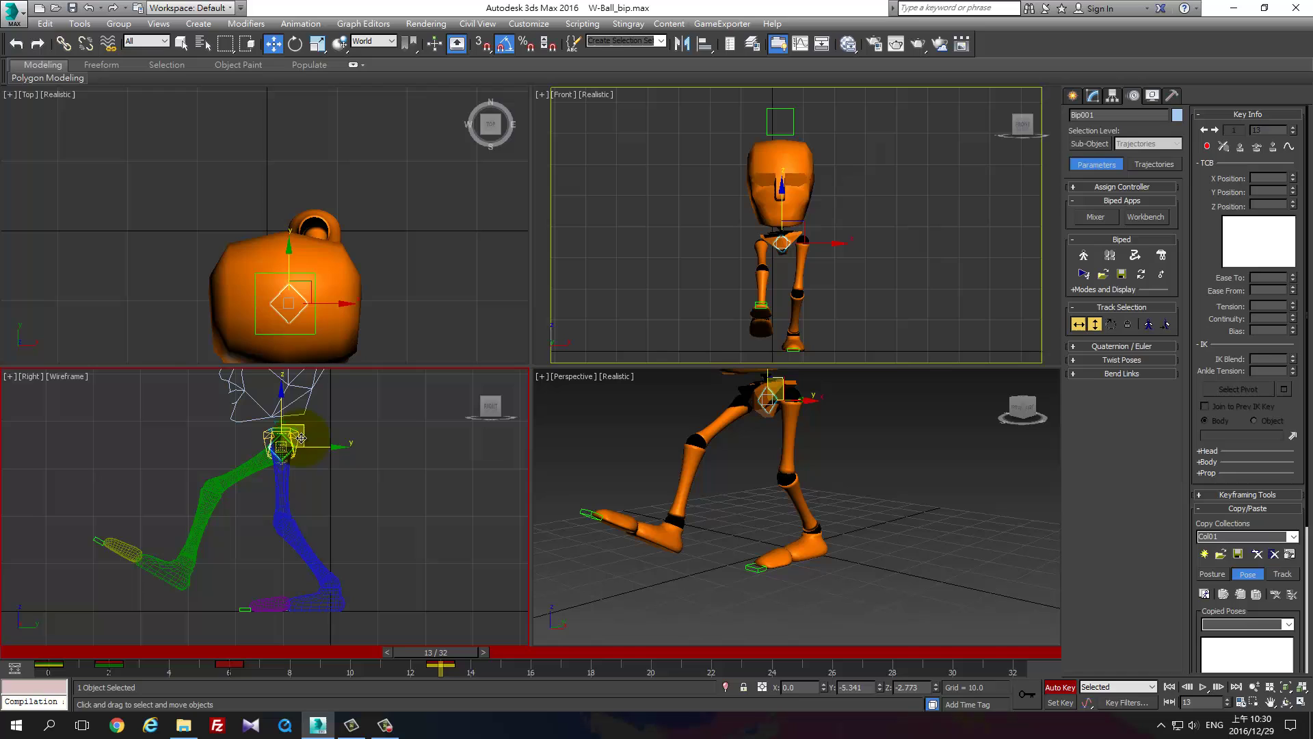
click(321, 596)
key(e)
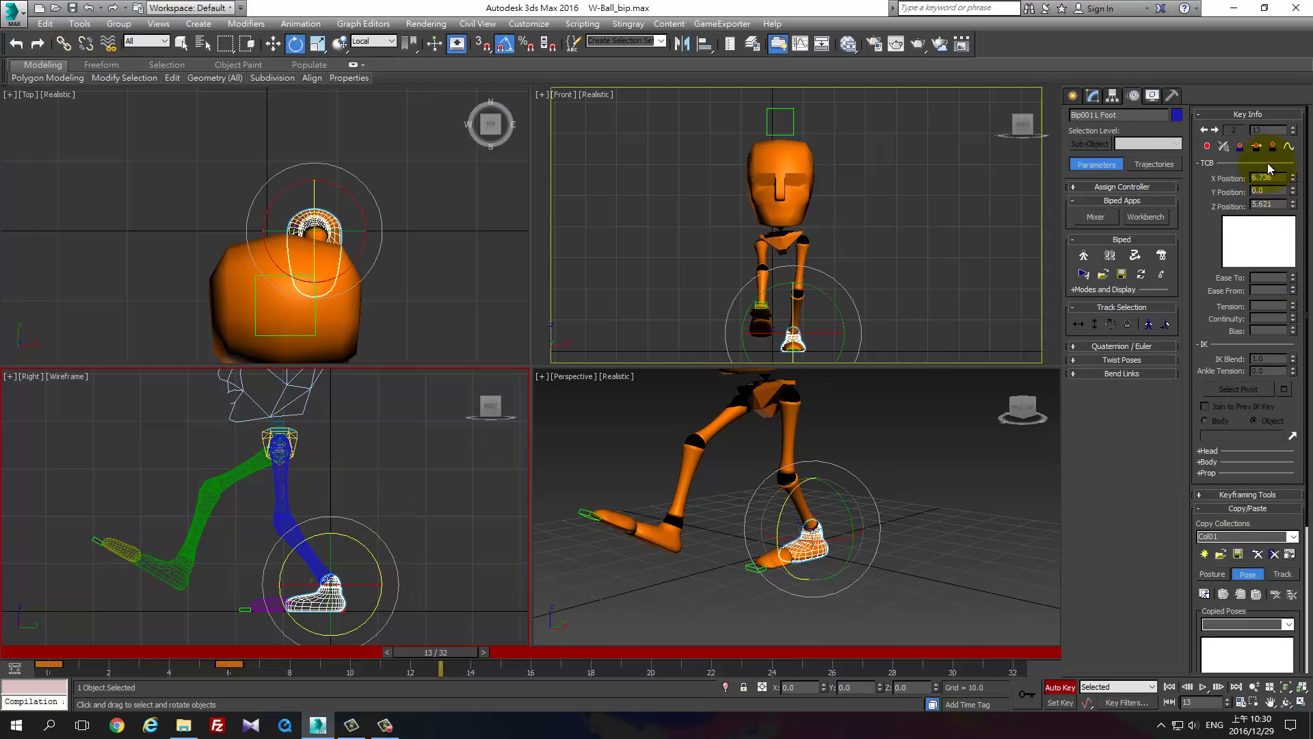
Set a key for the left foot at frame 13 and pick a foot pivot point.
click(1224, 145)
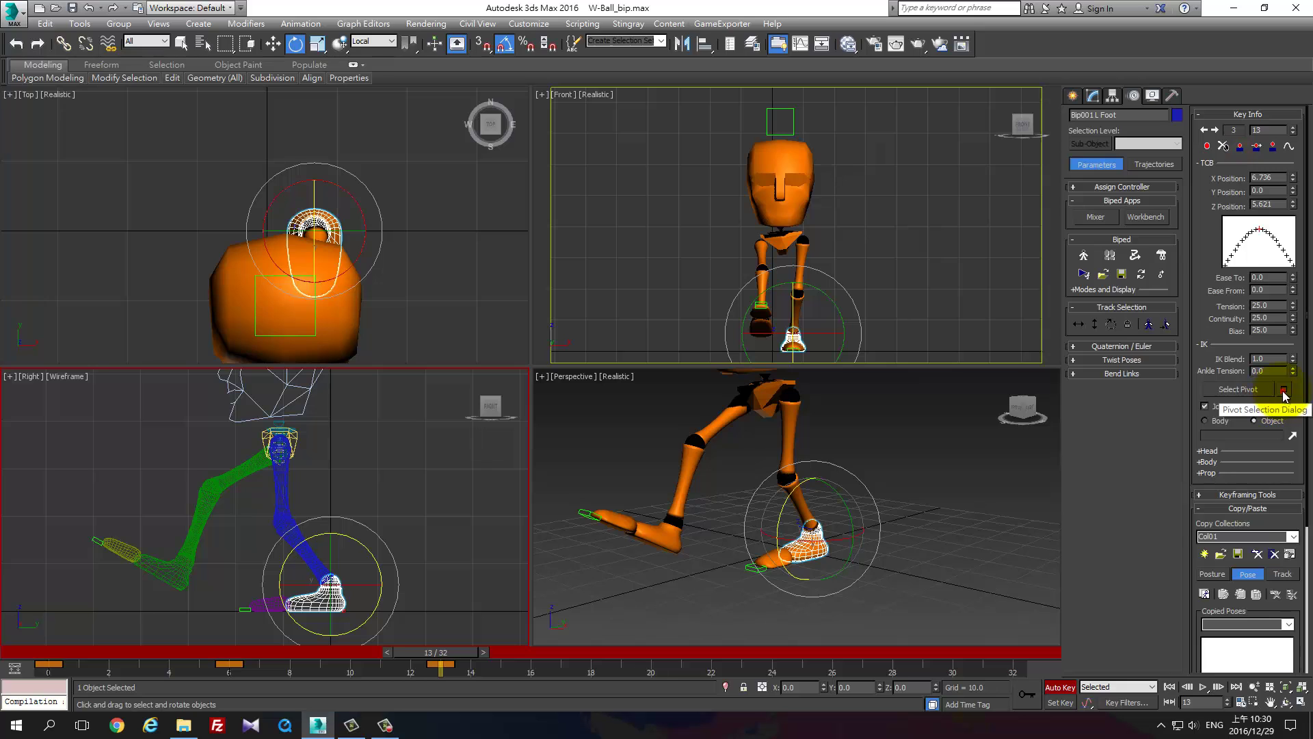
click(1283, 391)
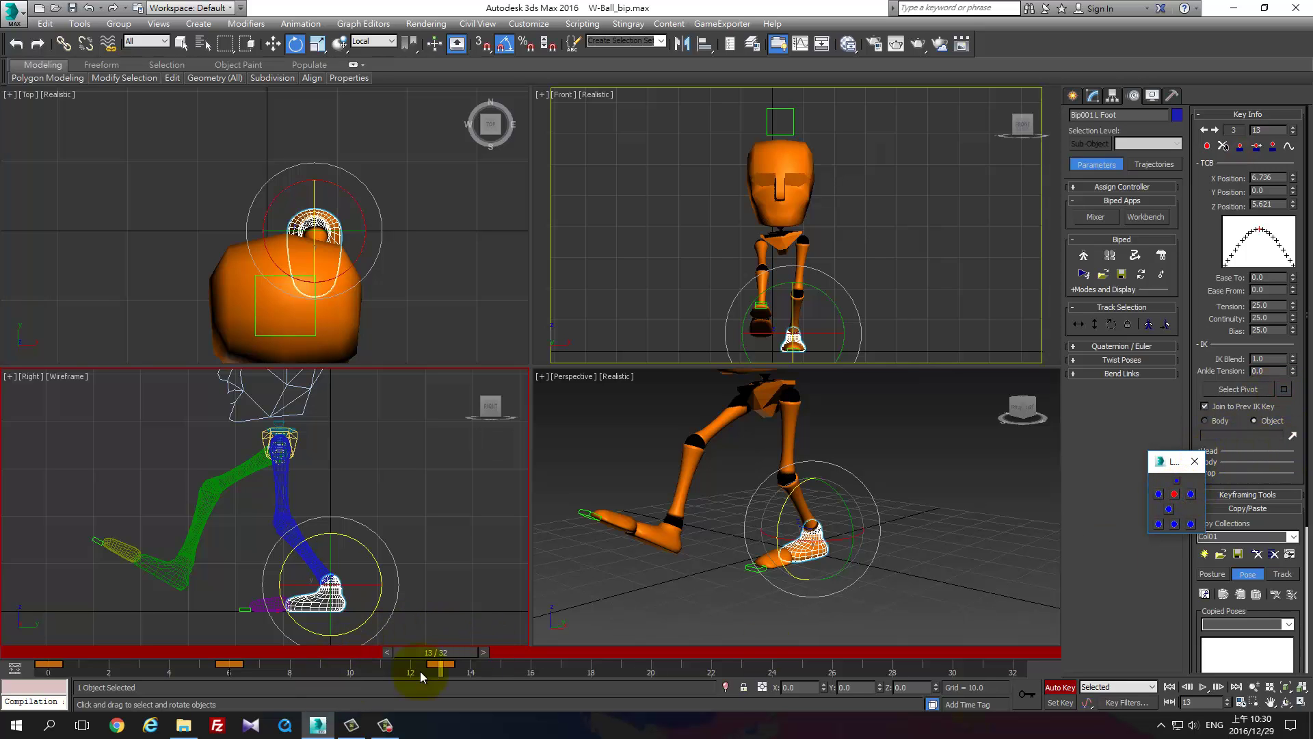
drag(441, 651, 233, 652)
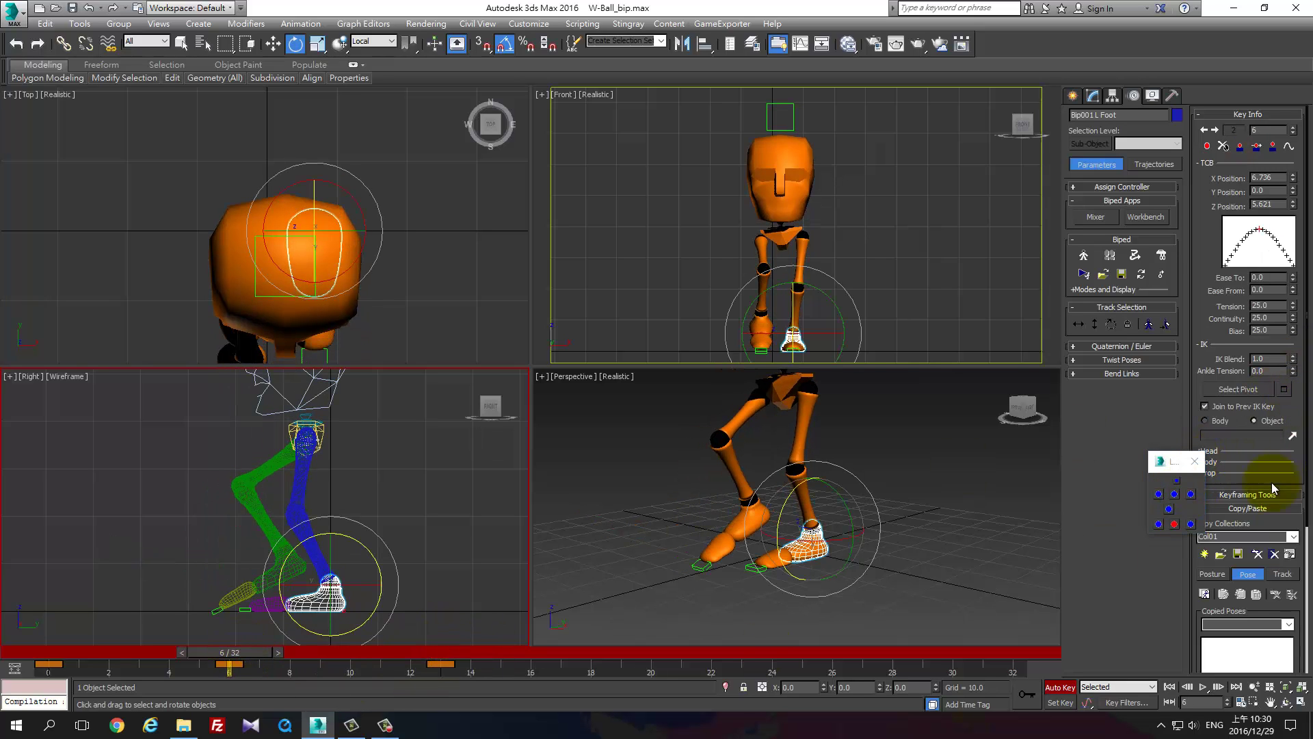
click(1174, 498)
drag(229, 652, 453, 655)
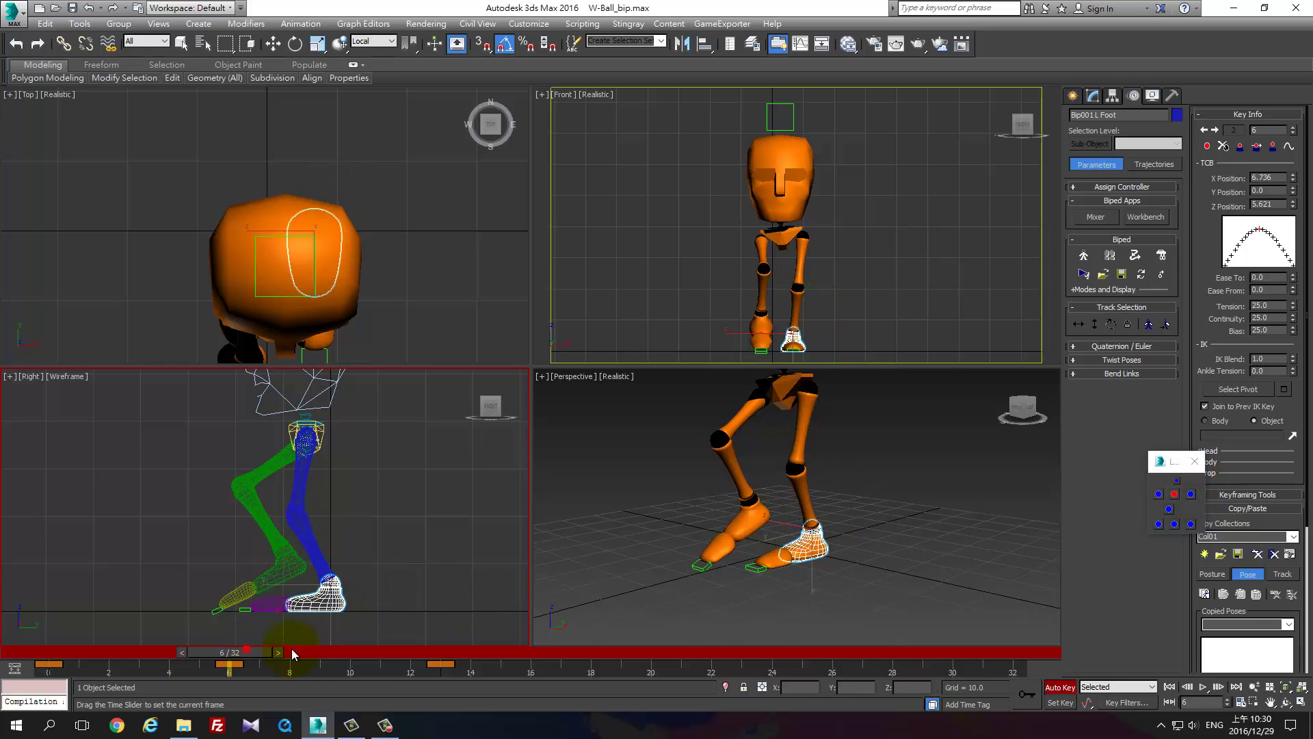
Rotate the left foot −30° about Z, then move the centre of mass back and up.
key(e)
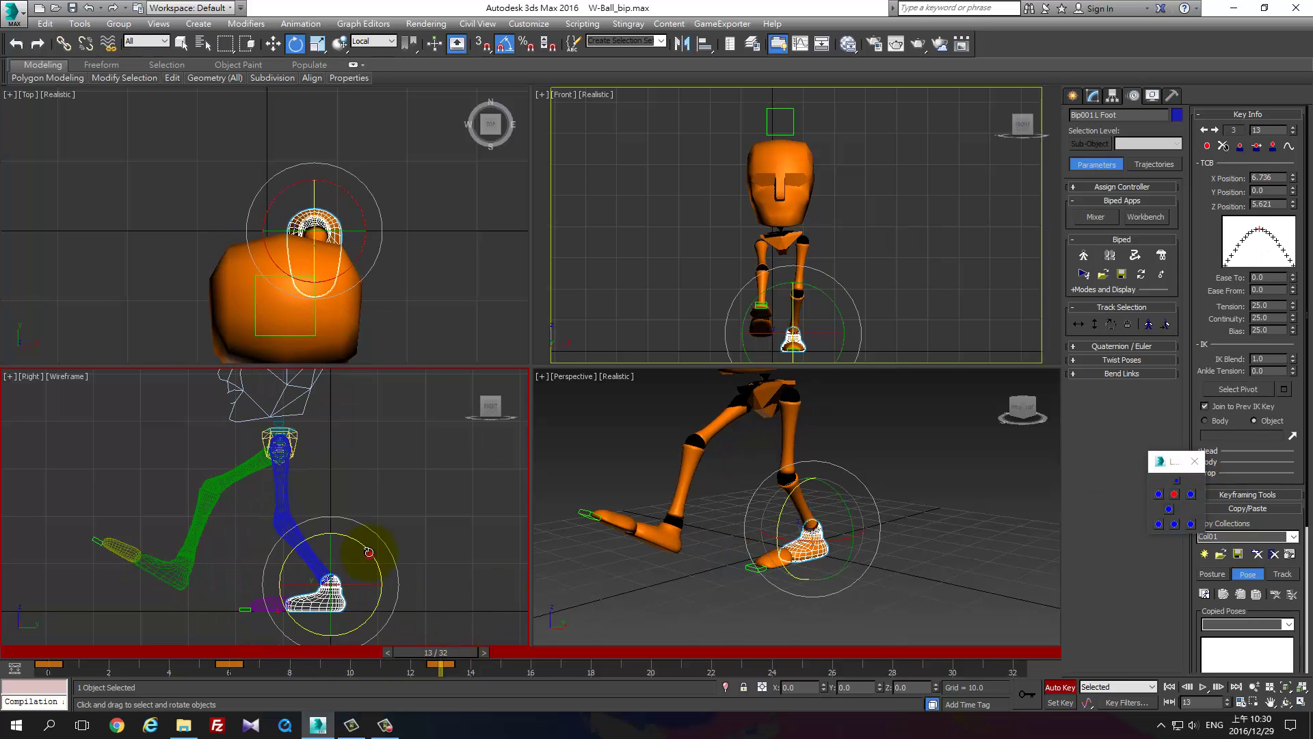
drag(369, 552, 349, 544)
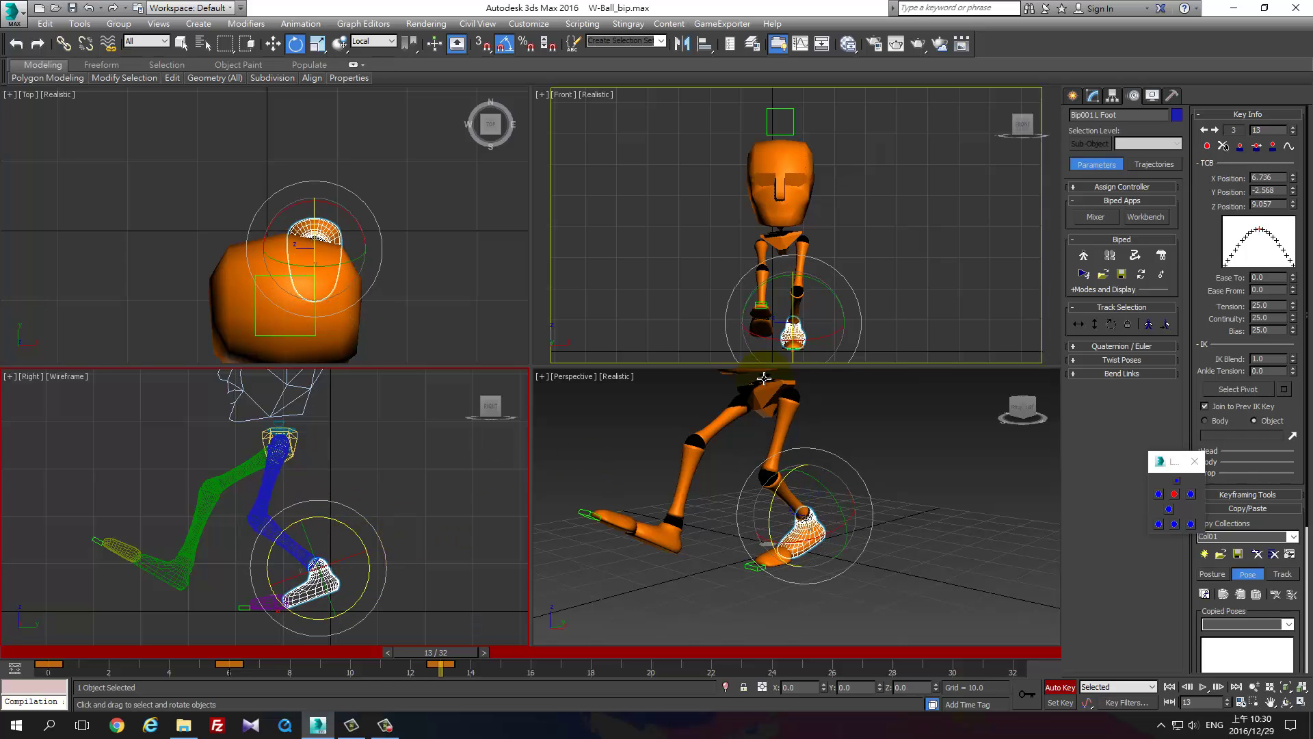
click(1080, 324)
drag(323, 446, 271, 428)
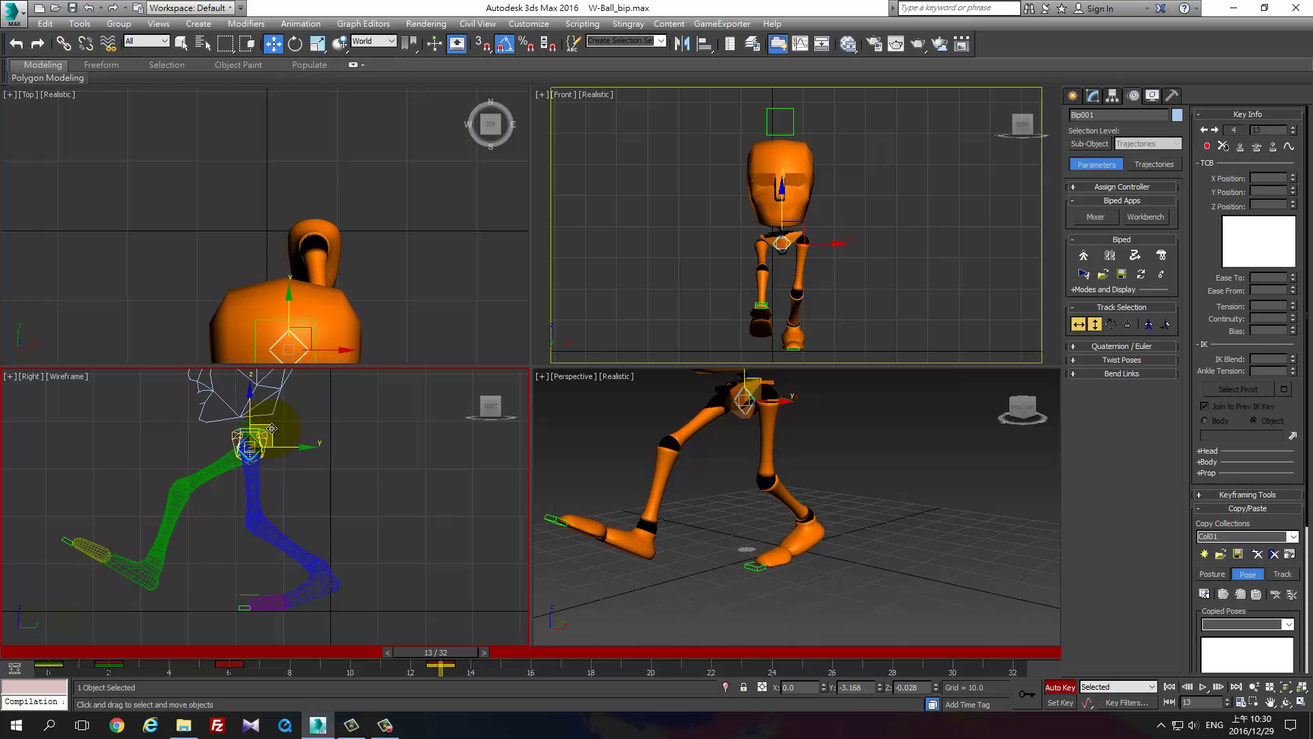
Rotate the left foot a further −20° about Z.
mouse_move(448, 652)
mouse_down()
mouse_move(237, 691)
mouse_move(479, 708)
mouse_move(44, 711)
mouse_move(440, 712)
mouse_up()
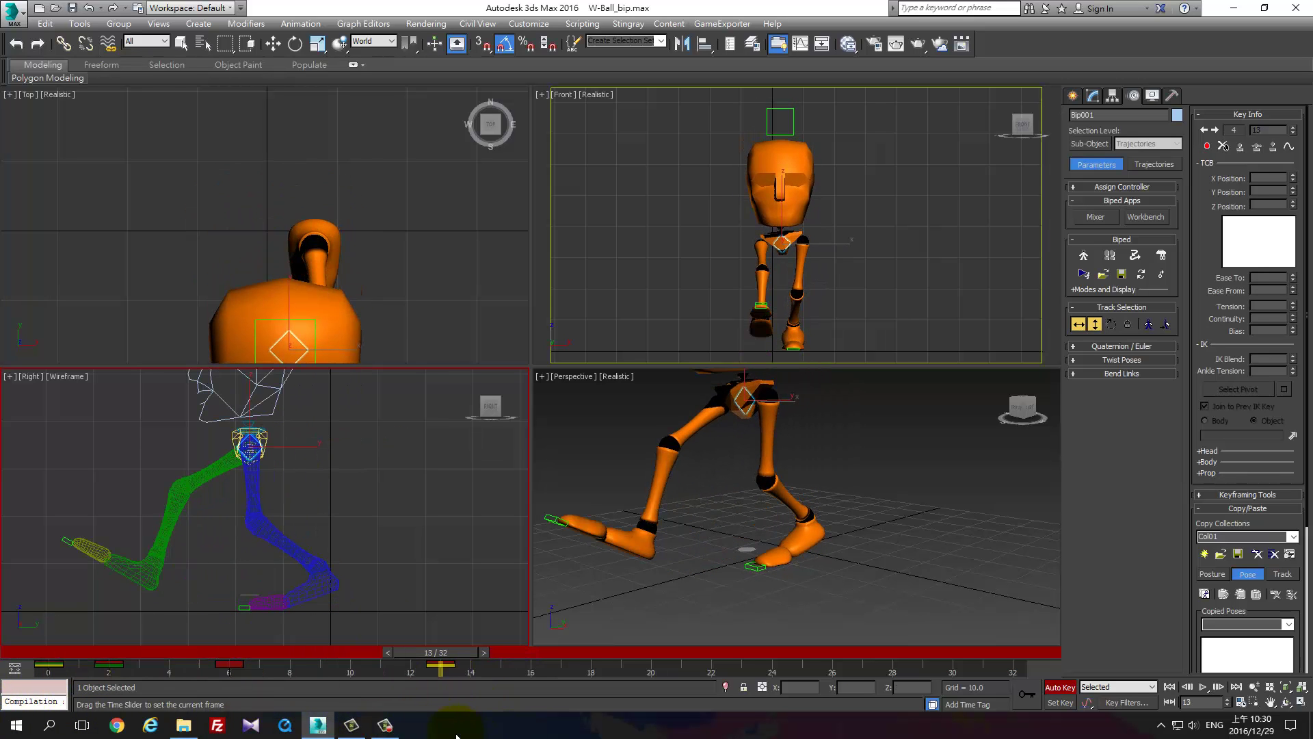
key(w)
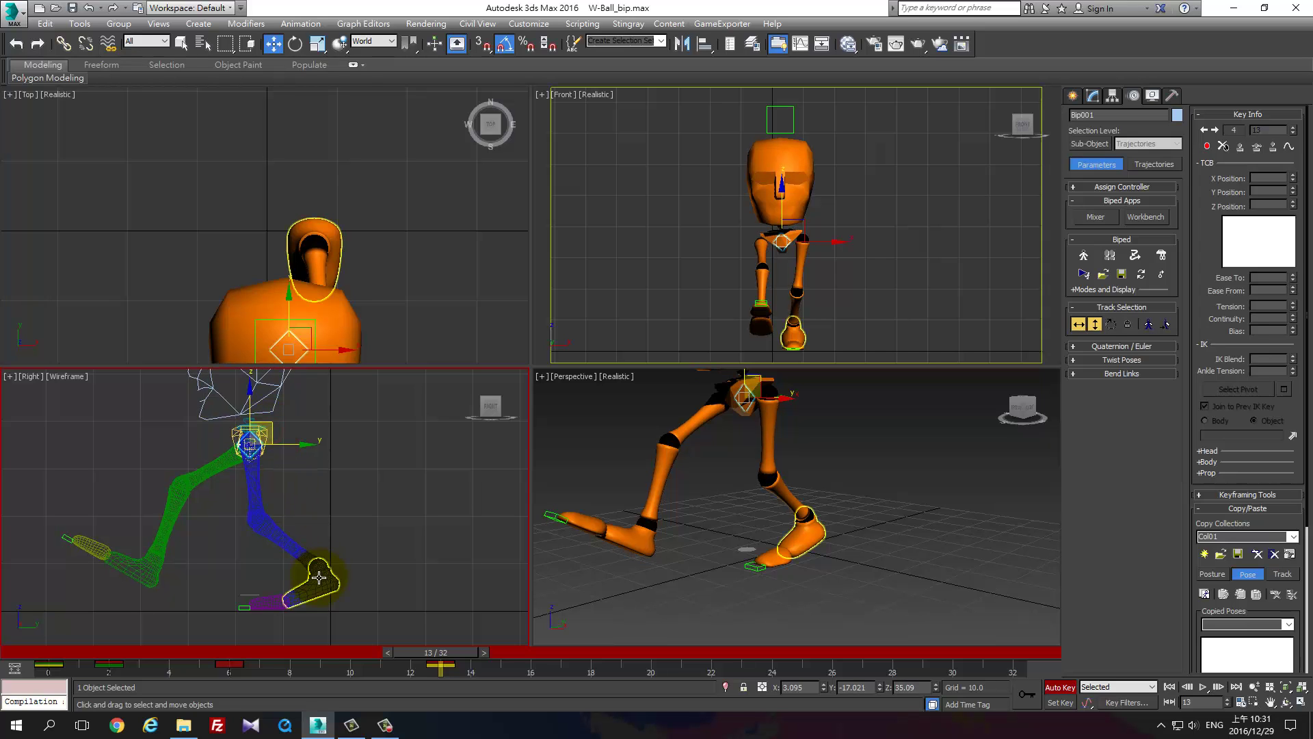
click(318, 574)
key(e)
mouse_move(351, 538)
mouse_down()
mouse_move(345, 523)
mouse_move(335, 540)
mouse_up()
Lower the left foot slightly and review the step between frames 3 and 14.
key(w)
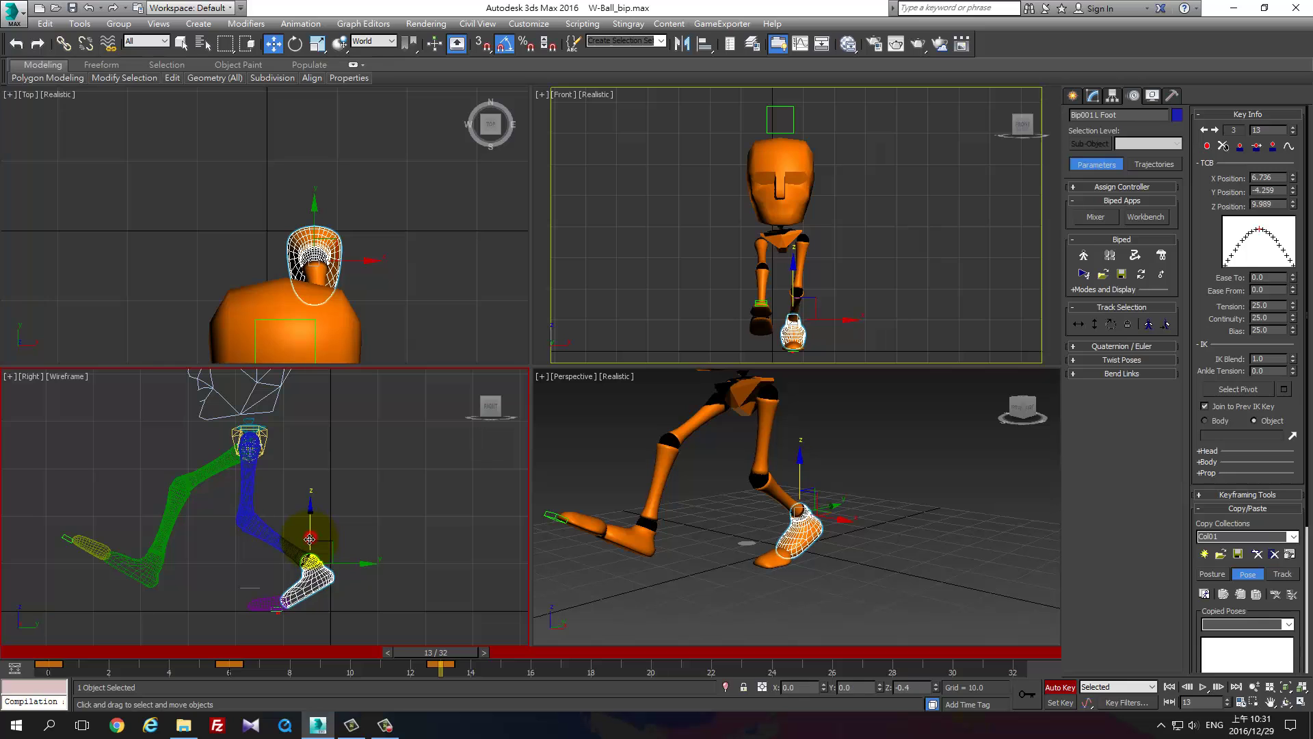
drag(310, 540, 307, 540)
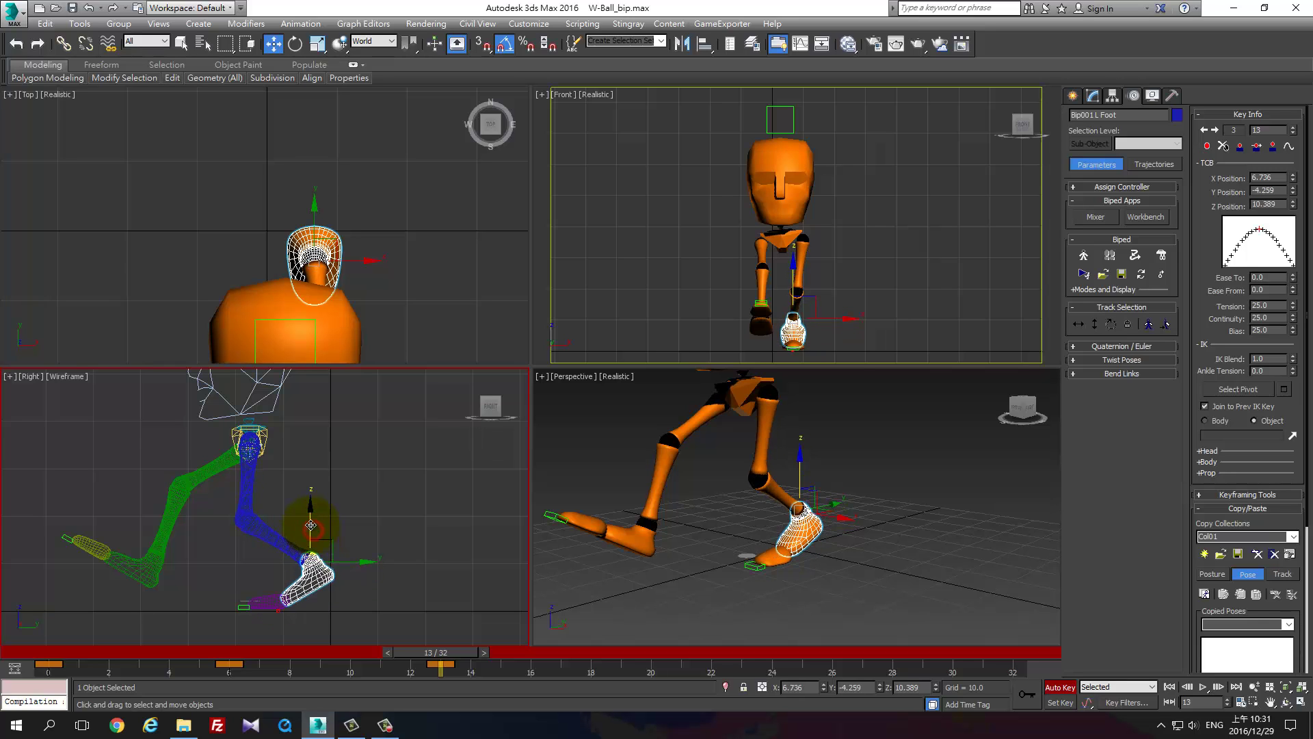
right_click(307, 540)
drag(313, 529, 311, 534)
mouse_move(463, 650)
mouse_down()
mouse_move(144, 679)
mouse_move(462, 703)
mouse_move(244, 715)
mouse_move(460, 729)
mouse_move(319, 732)
mouse_move(459, 730)
mouse_move(147, 731)
mouse_move(266, 734)
mouse_move(171, 735)
mouse_move(236, 734)
mouse_up()
mouse_move(199, 652)
mouse_down()
mouse_move(471, 652)
mouse_move(349, 652)
mouse_move(442, 651)
mouse_up()
key(w)
Drag the left foot's track-bar key from frame 13 to 12, then scrub to frame 16.
click(441, 663)
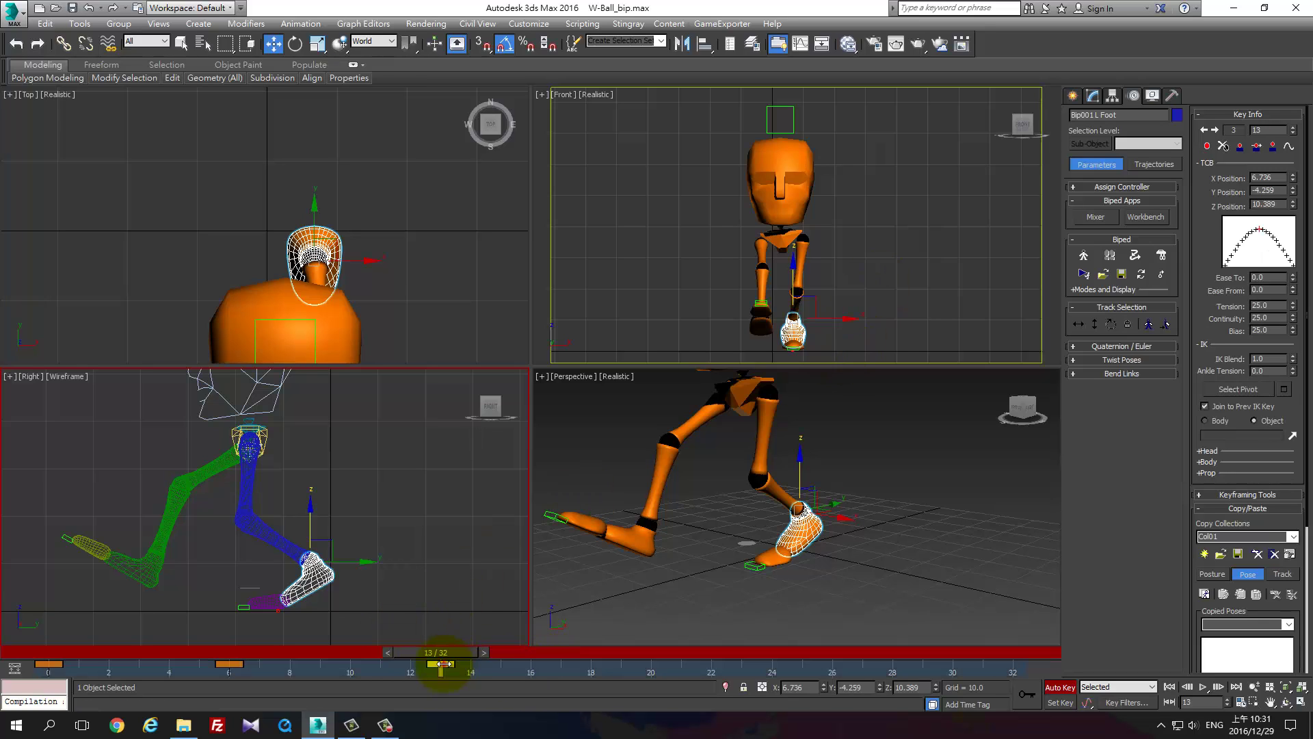
drag(441, 663, 485, 675)
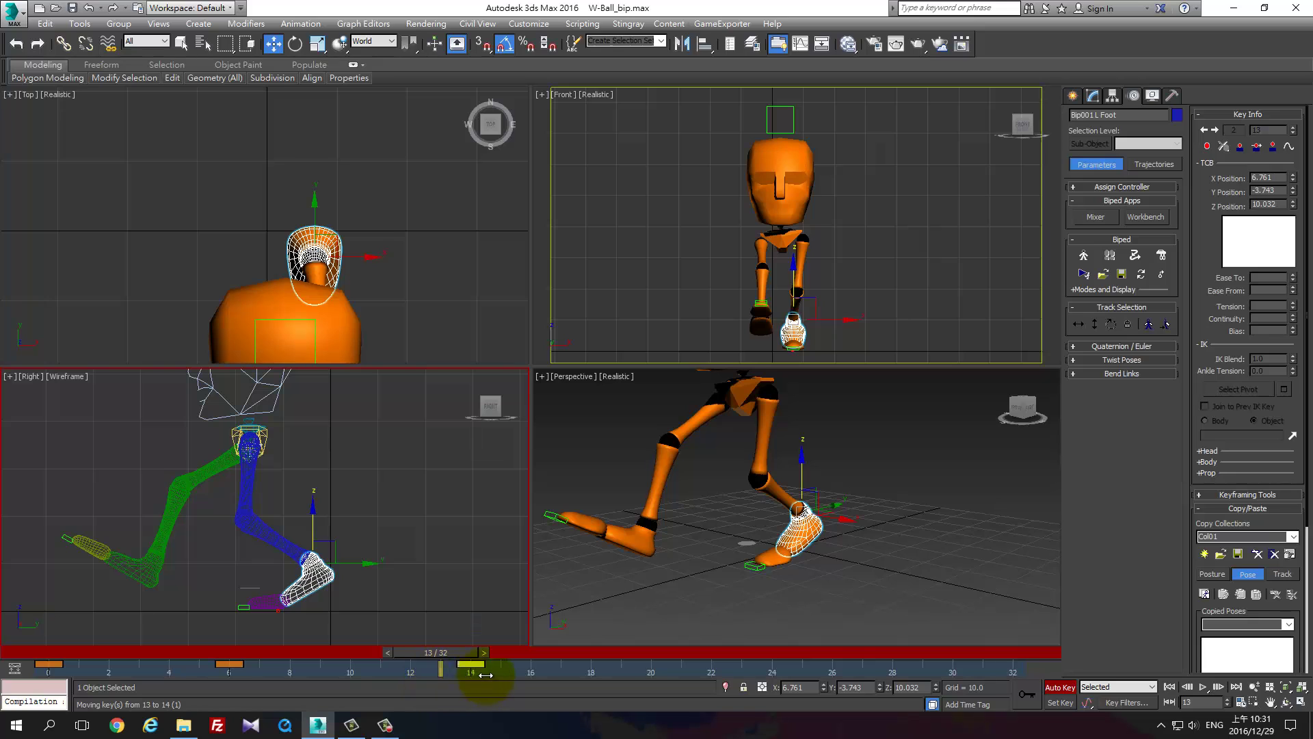
mouse_move(453, 652)
mouse_down()
mouse_move(482, 653)
mouse_move(465, 662)
mouse_up()
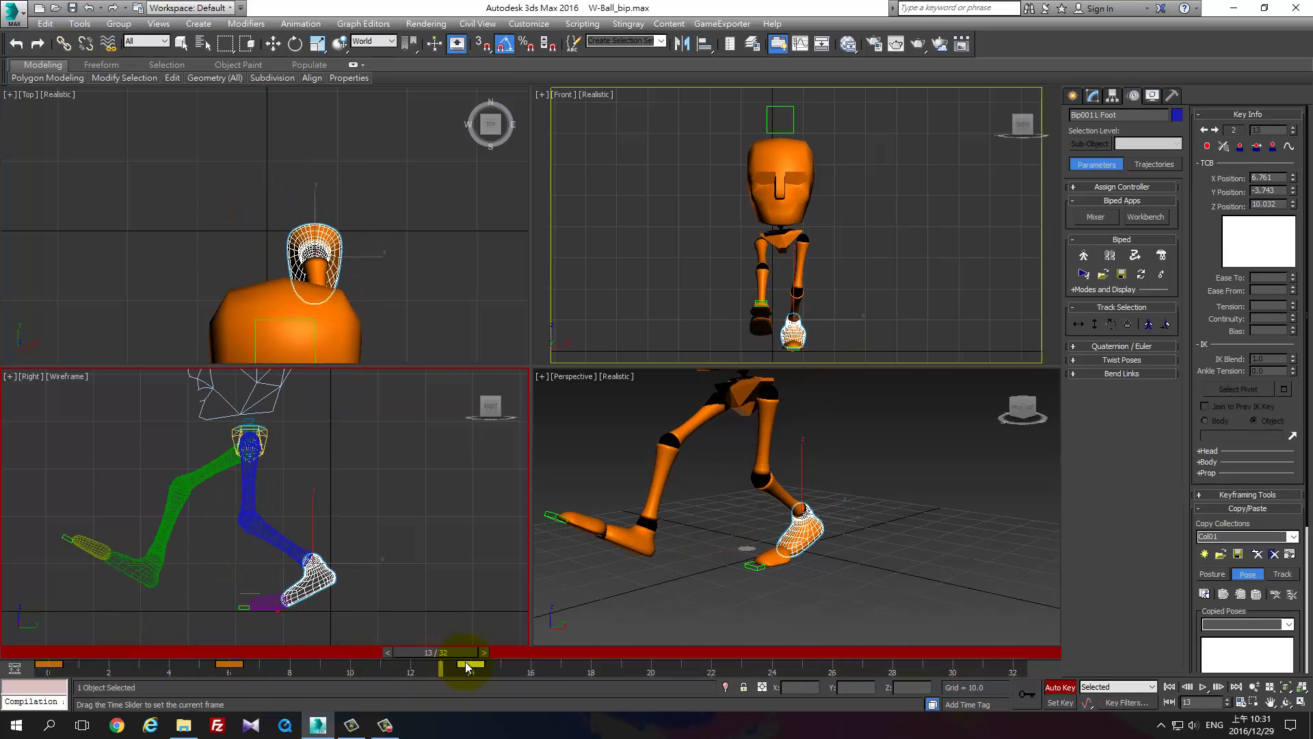
drag(469, 651, 67, 652)
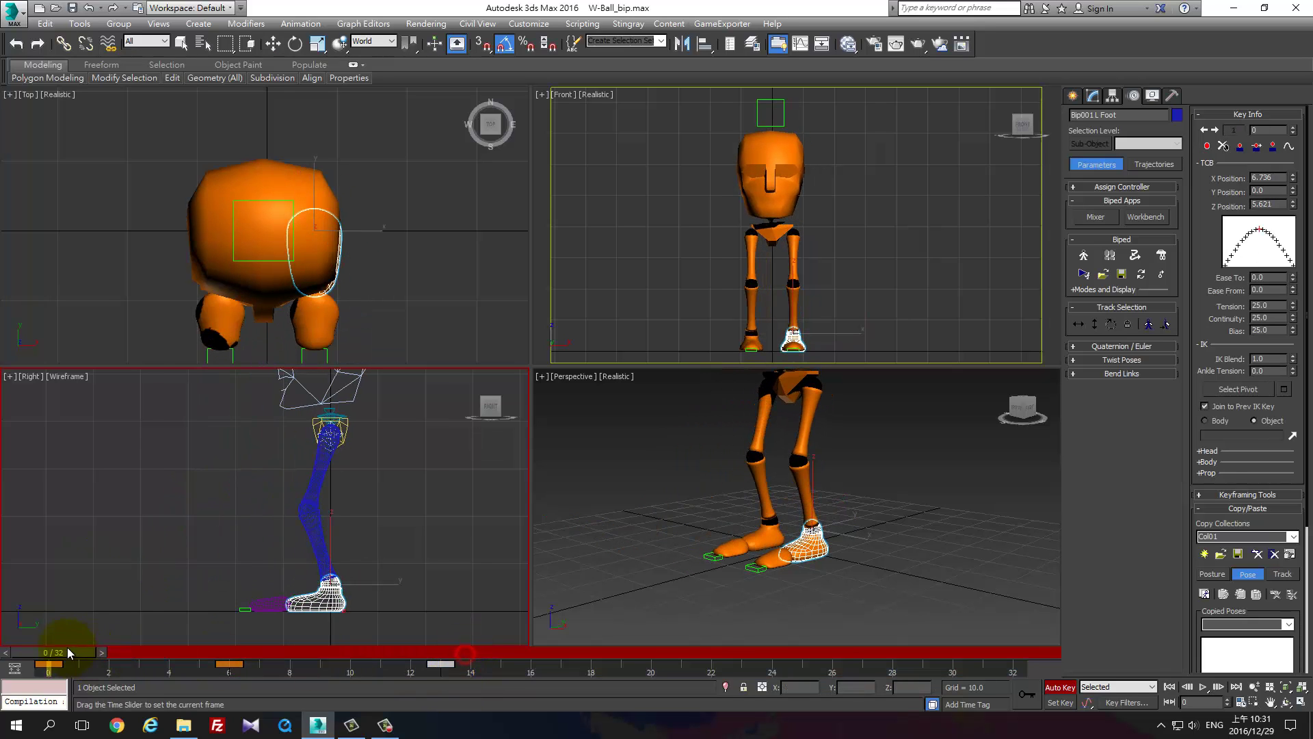
key(w)
drag(448, 667, 418, 668)
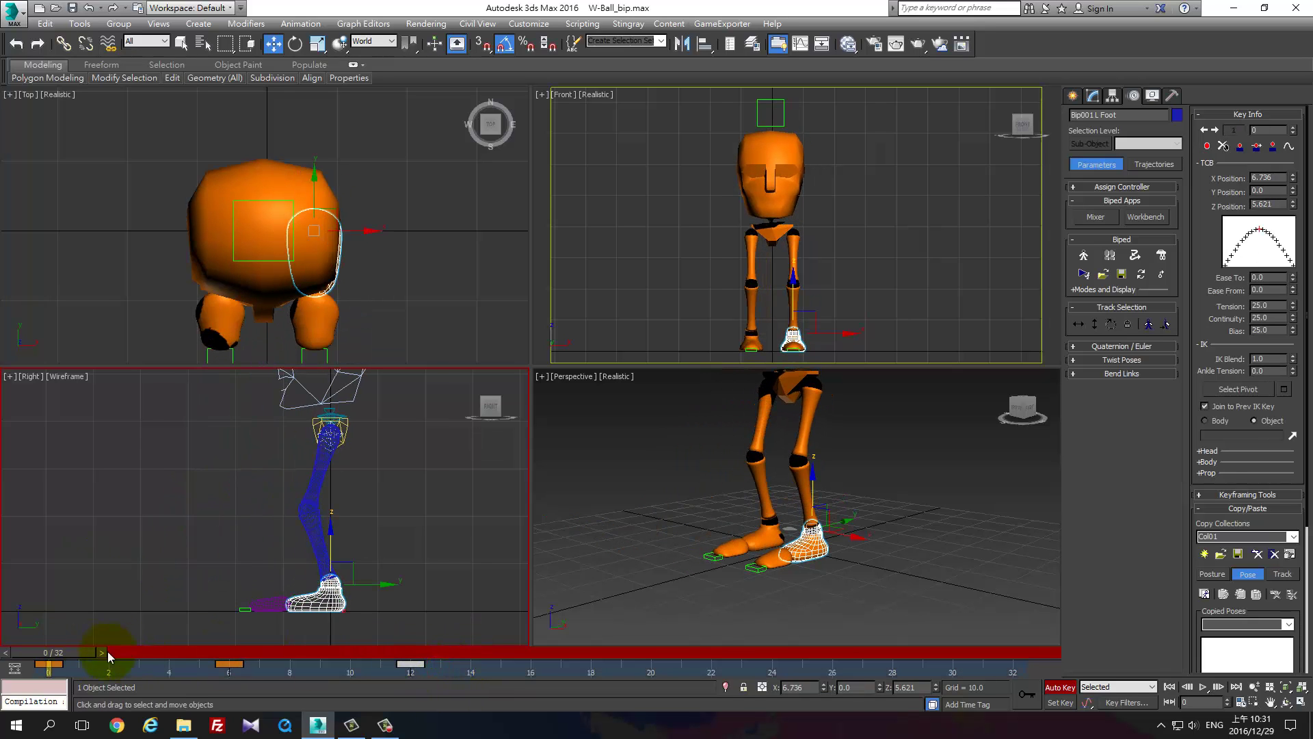
mouse_move(108, 651)
mouse_down()
mouse_move(394, 659)
mouse_move(527, 681)
mouse_up()
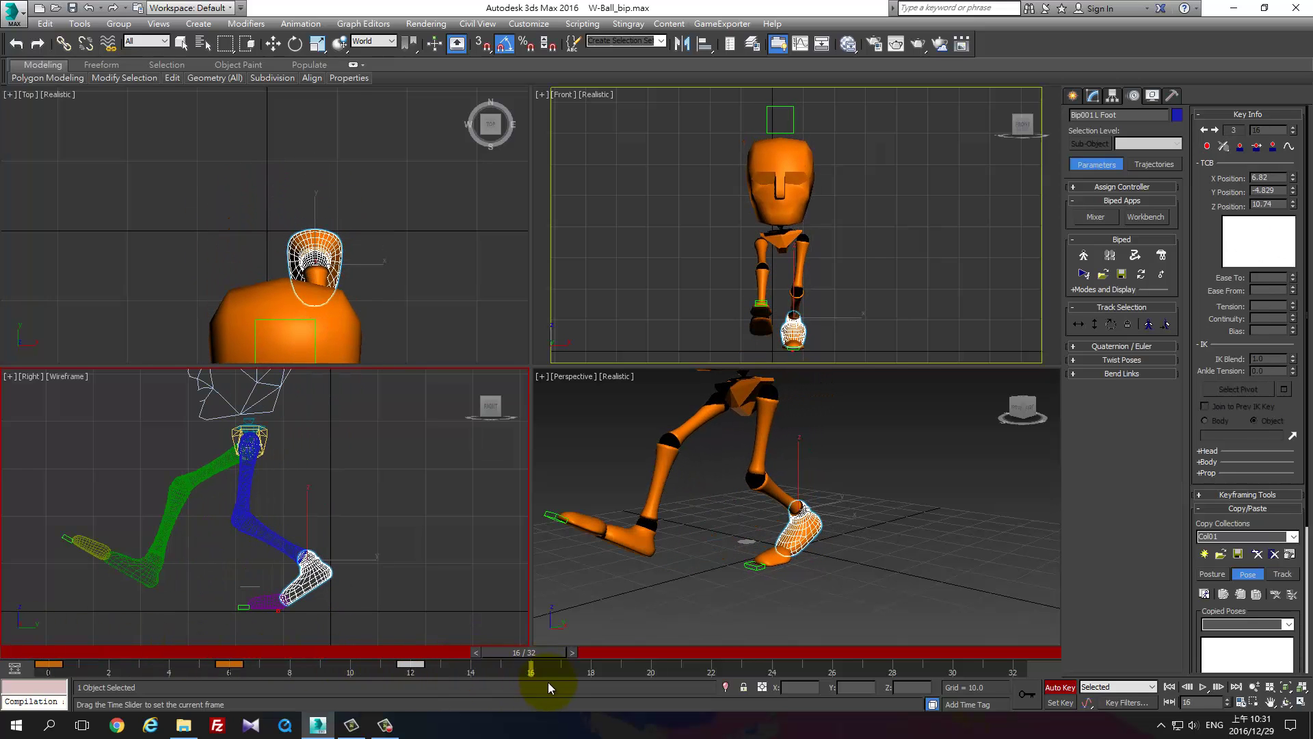
Raise the right foot, then lower the centre of mass and shift it back.
key(w)
click(142, 588)
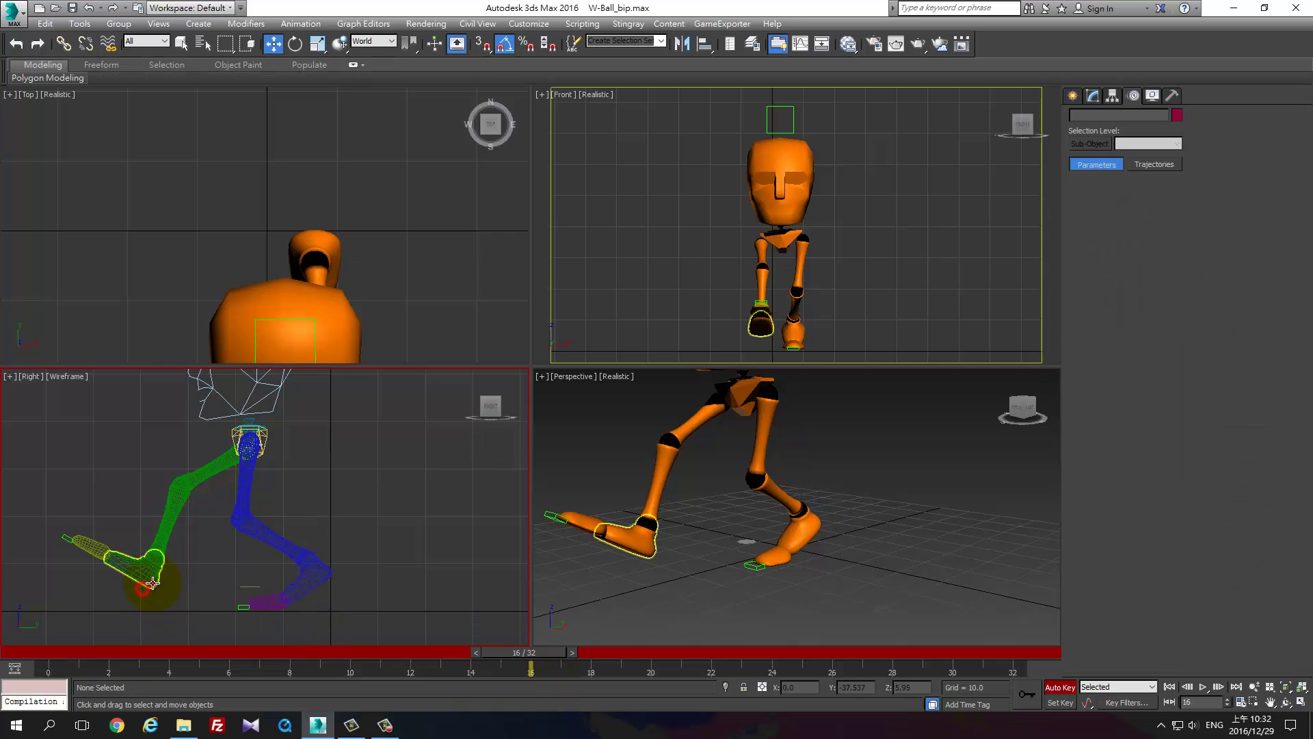
drag(171, 571, 174, 544)
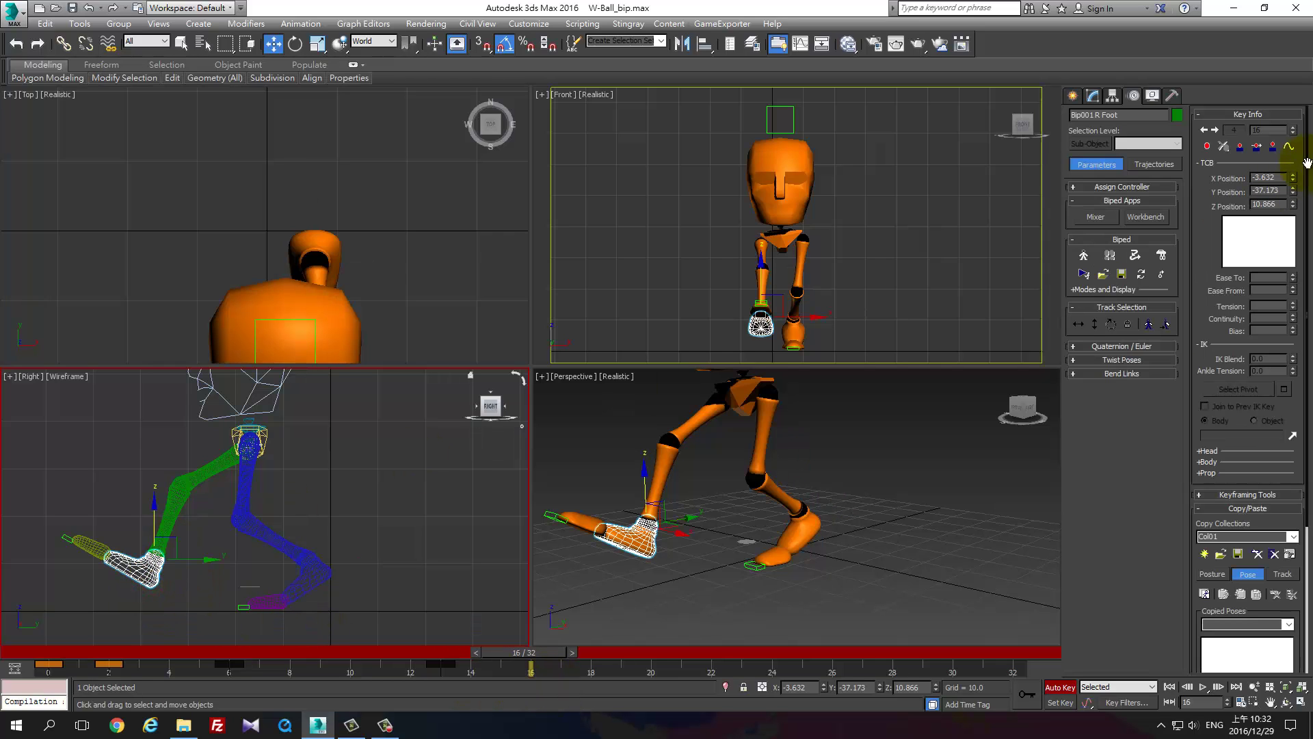
click(1079, 323)
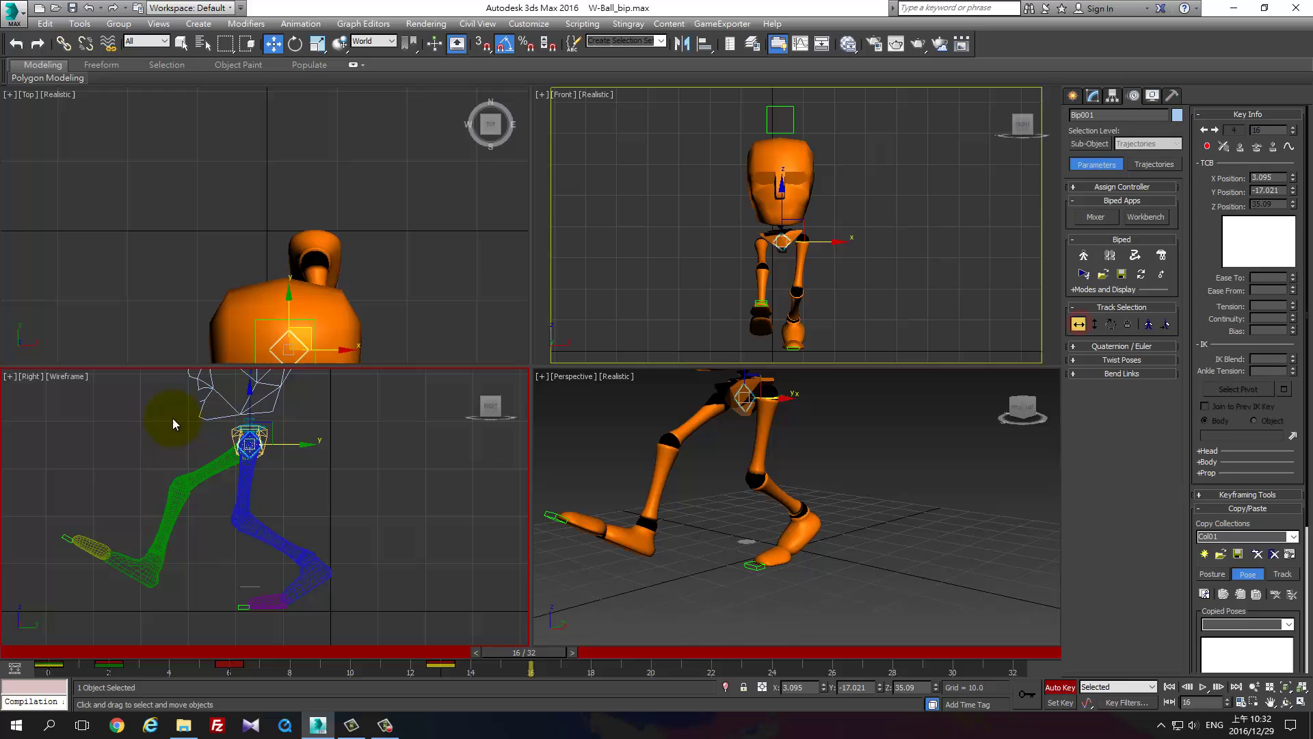
double_click(273, 424)
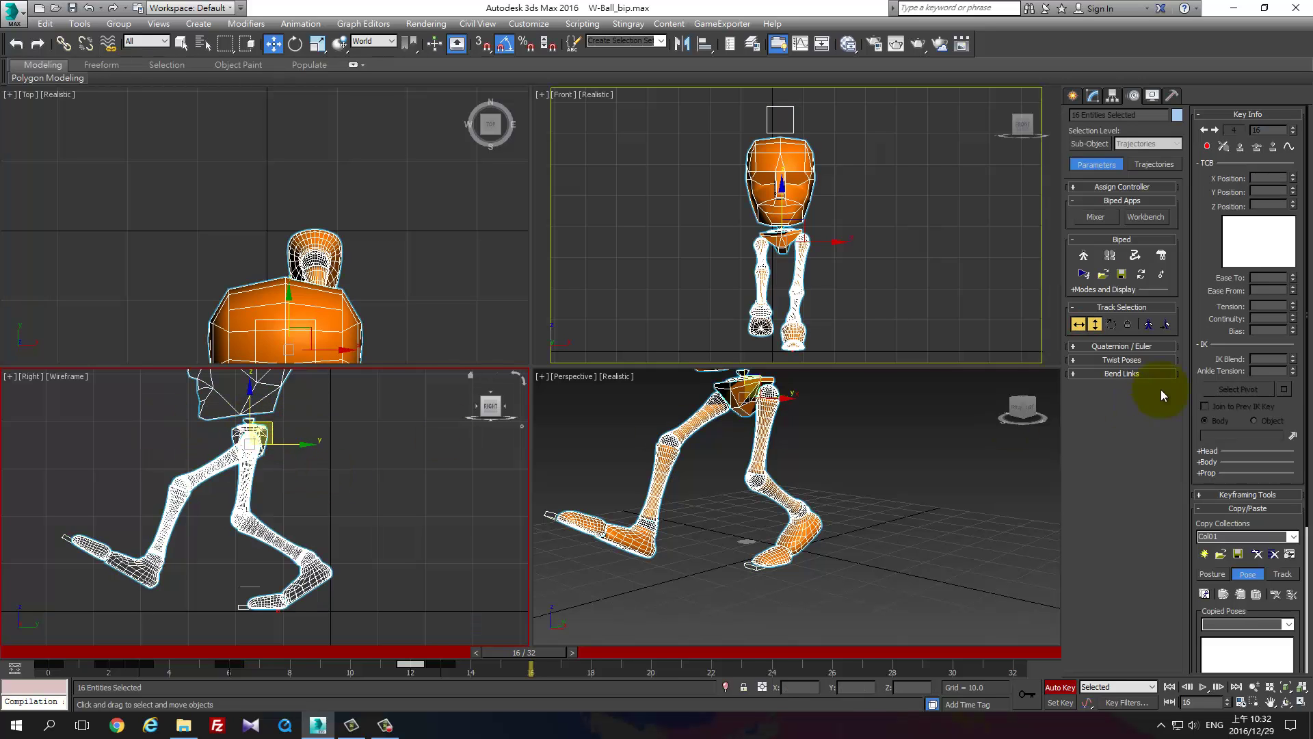
click(1078, 324)
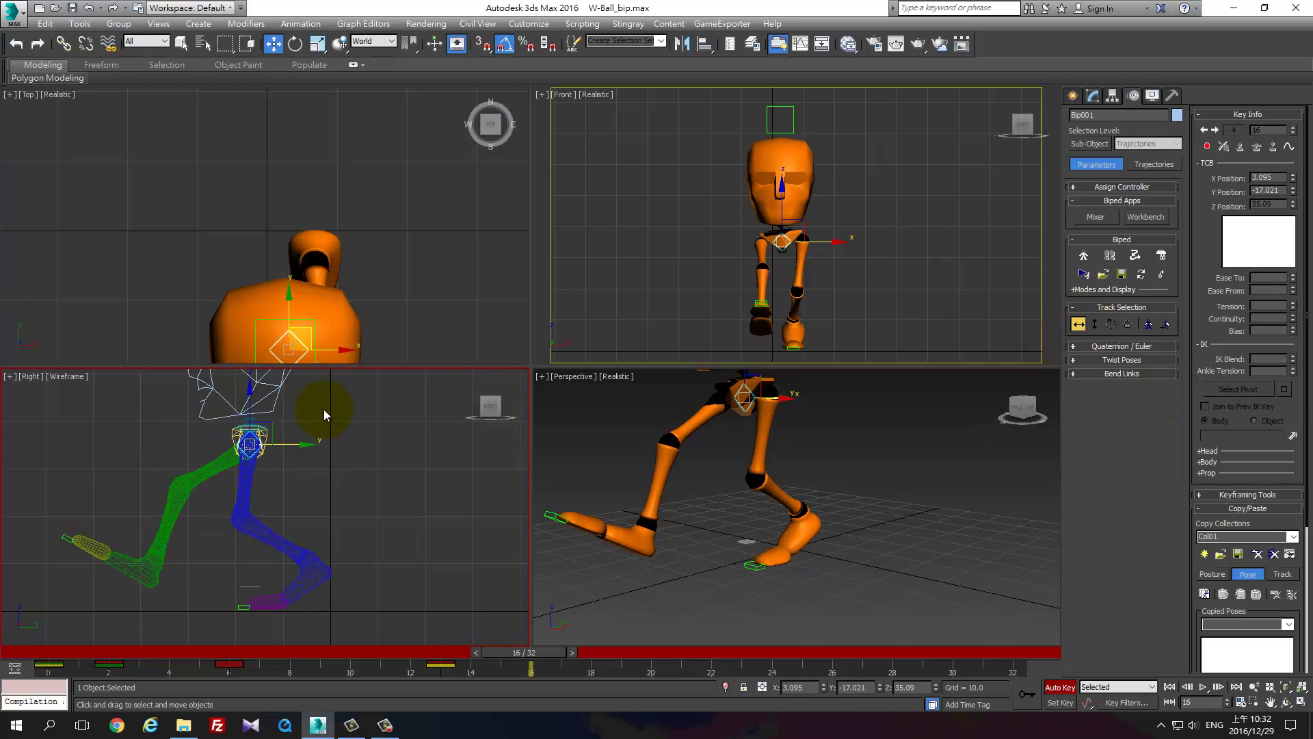
drag(270, 426, 228, 447)
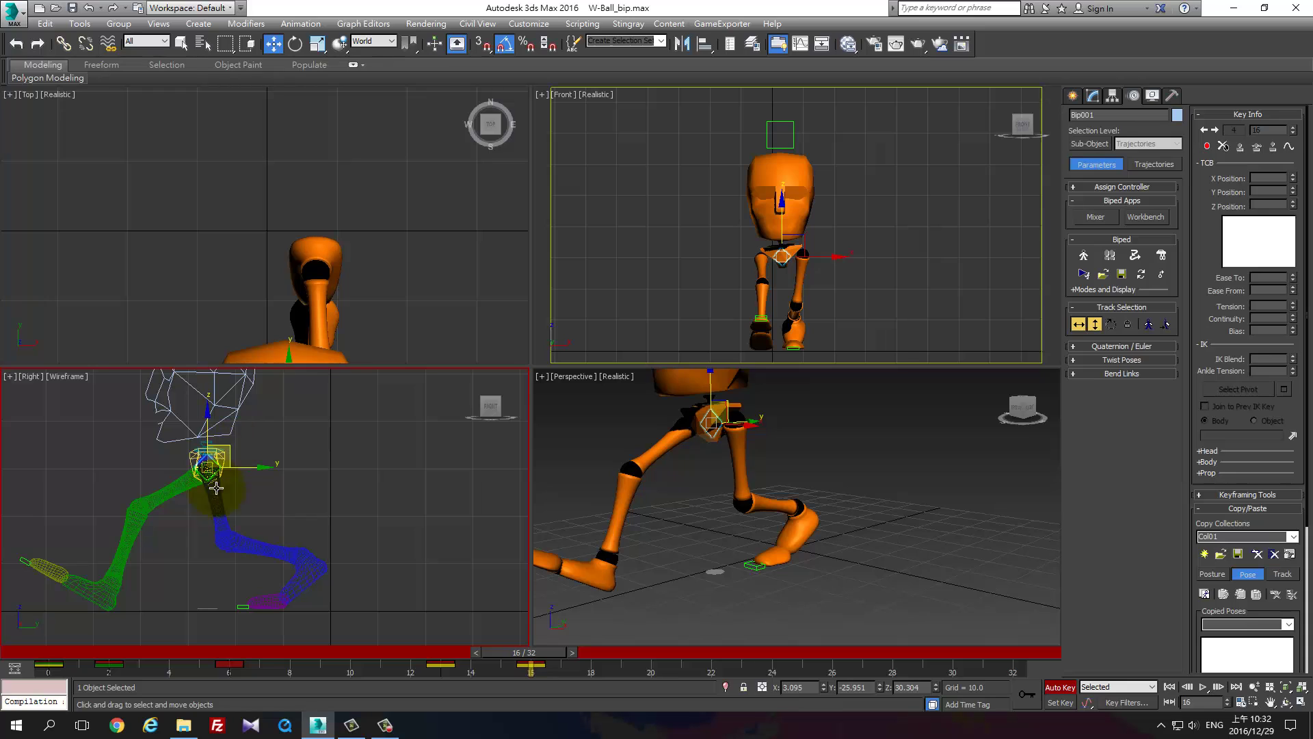
Tilt the right foot 5° and the left foot slightly.
click(102, 589)
key(e)
mouse_move(146, 568)
mouse_down()
mouse_move(123, 576)
mouse_move(153, 577)
mouse_up()
key(w)
key(e)
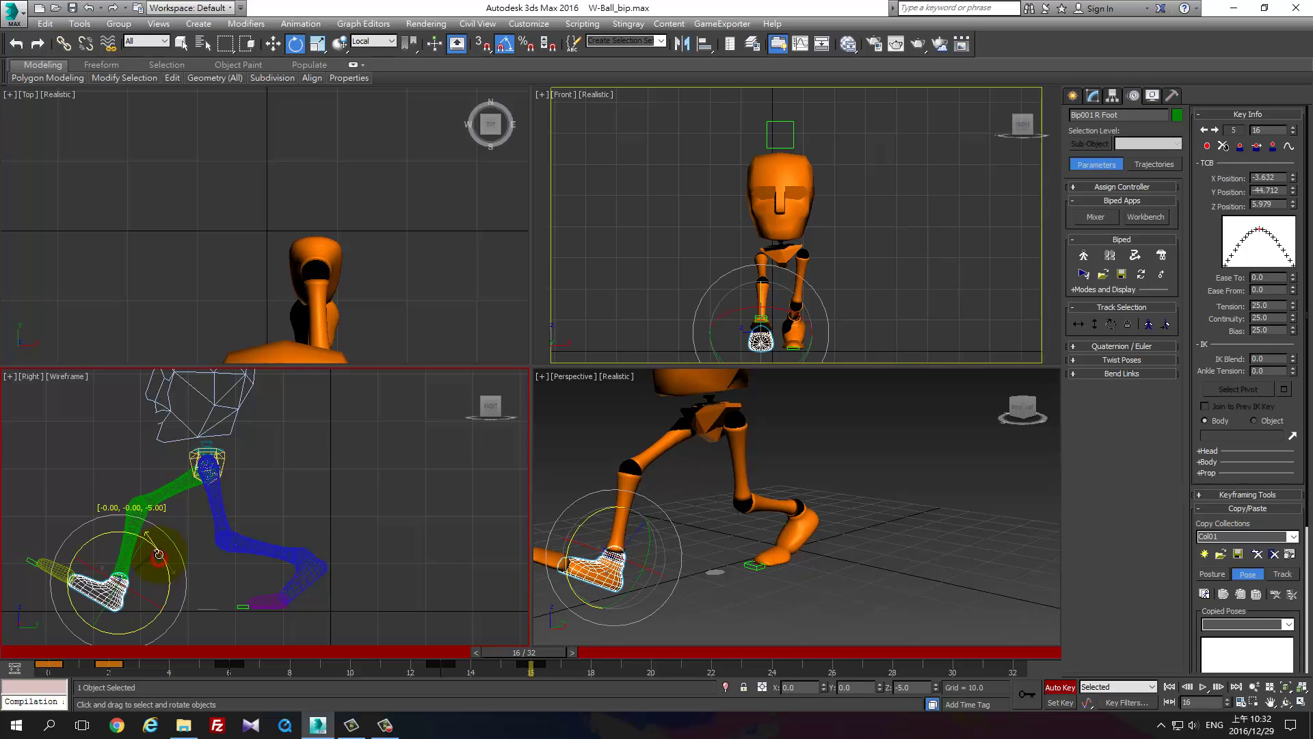
click(317, 574)
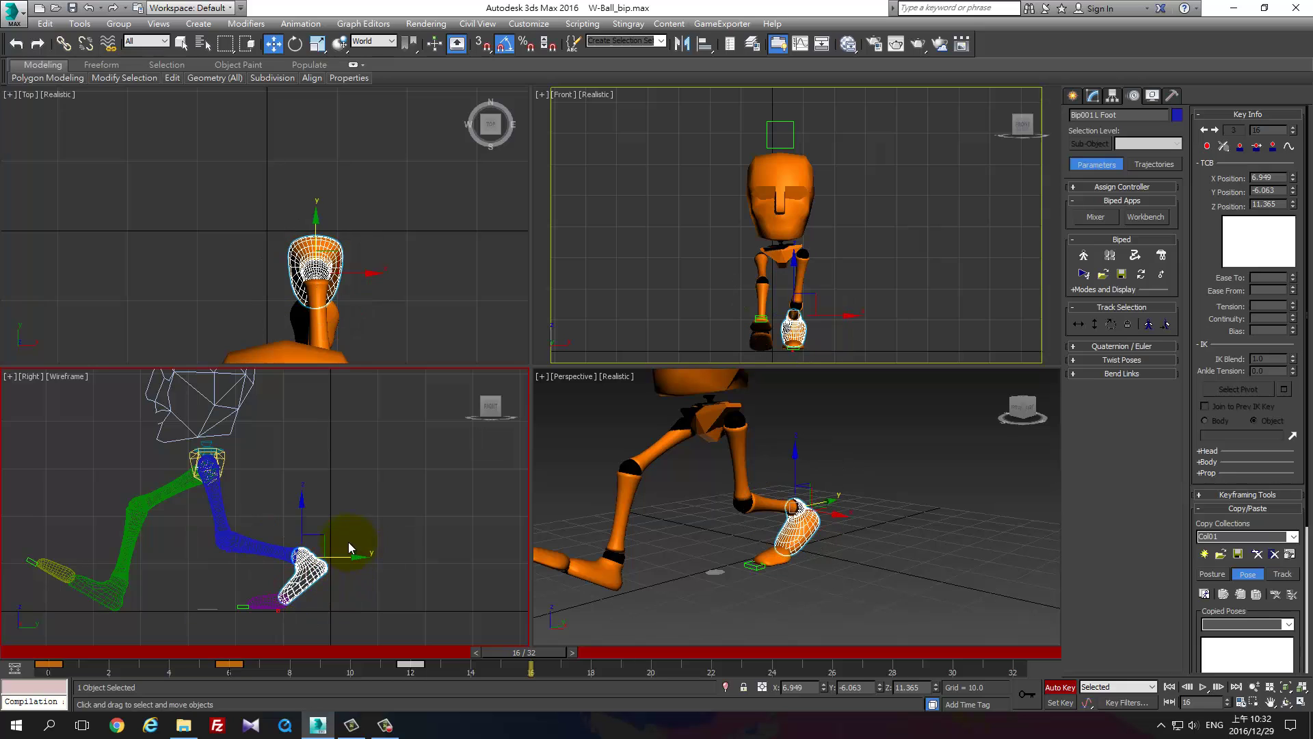
drag(348, 540, 343, 550)
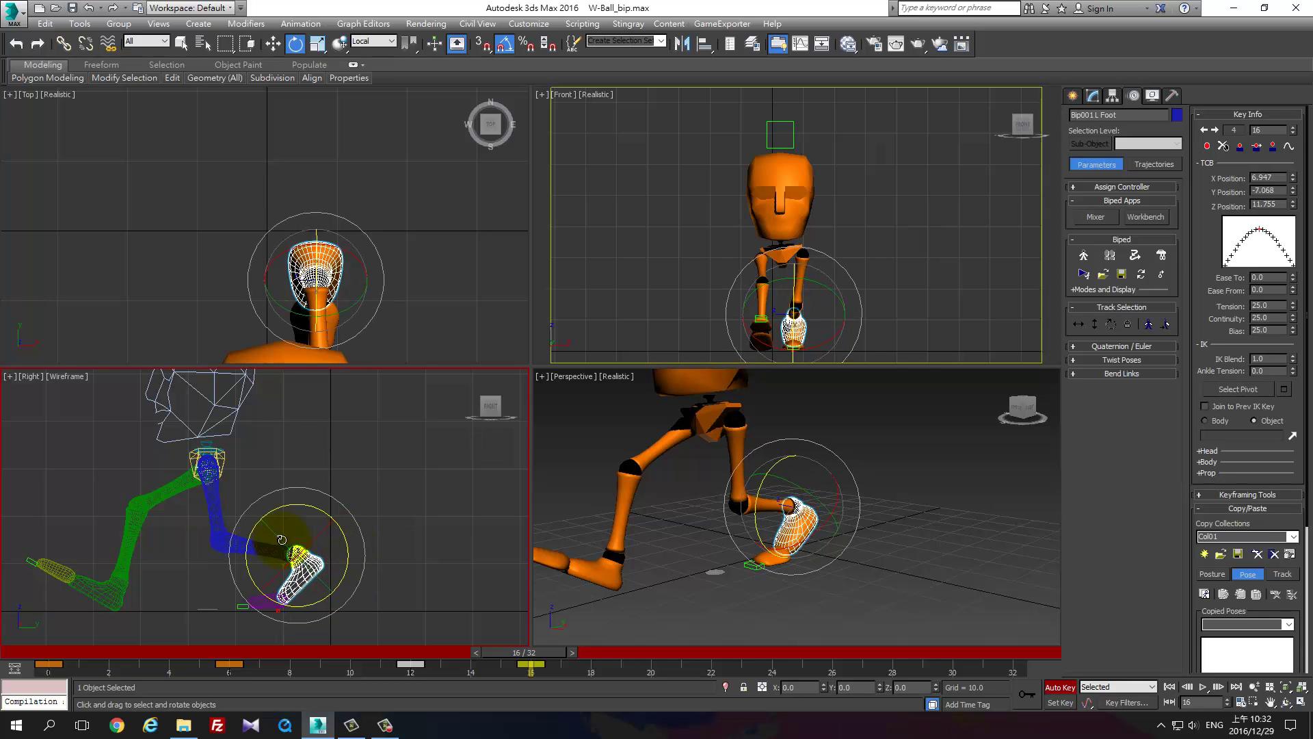
click(1092, 324)
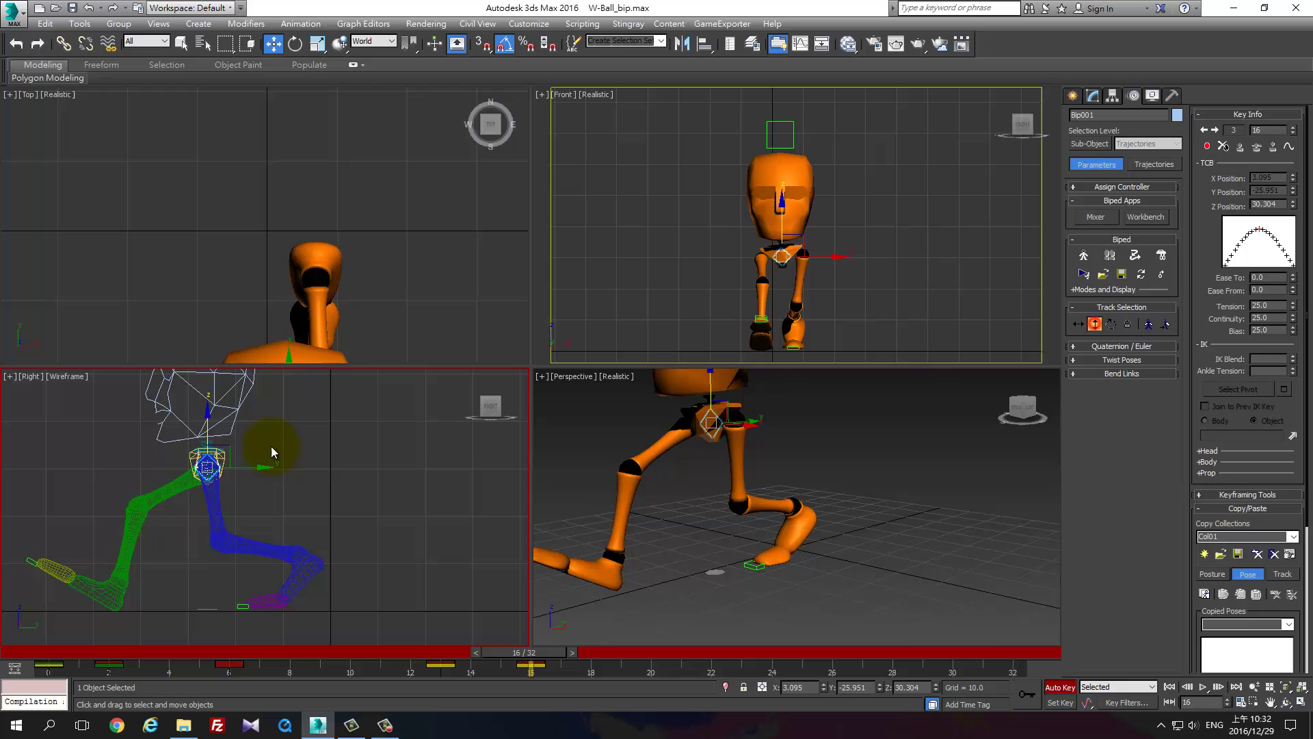
Select the right foot's keys at frames 6 and 13 on the timeline.
click(110, 607)
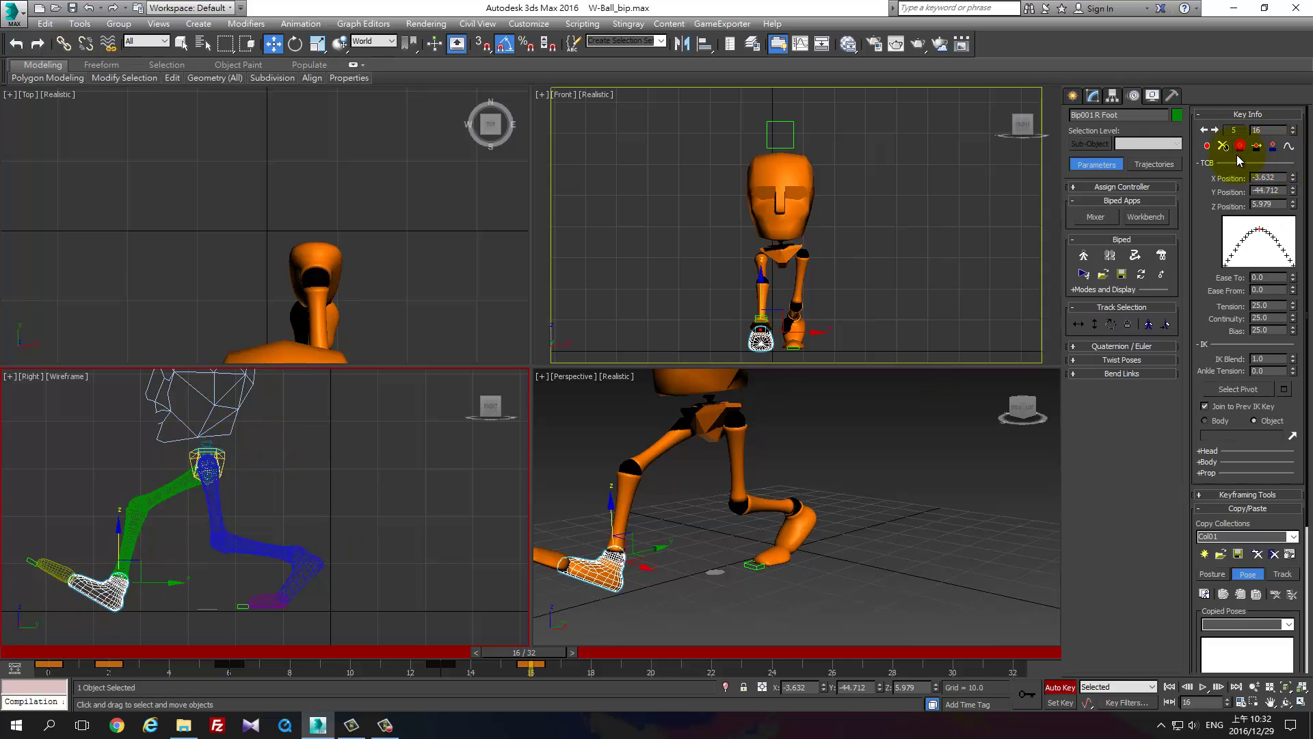
click(515, 672)
drag(472, 672, 206, 672)
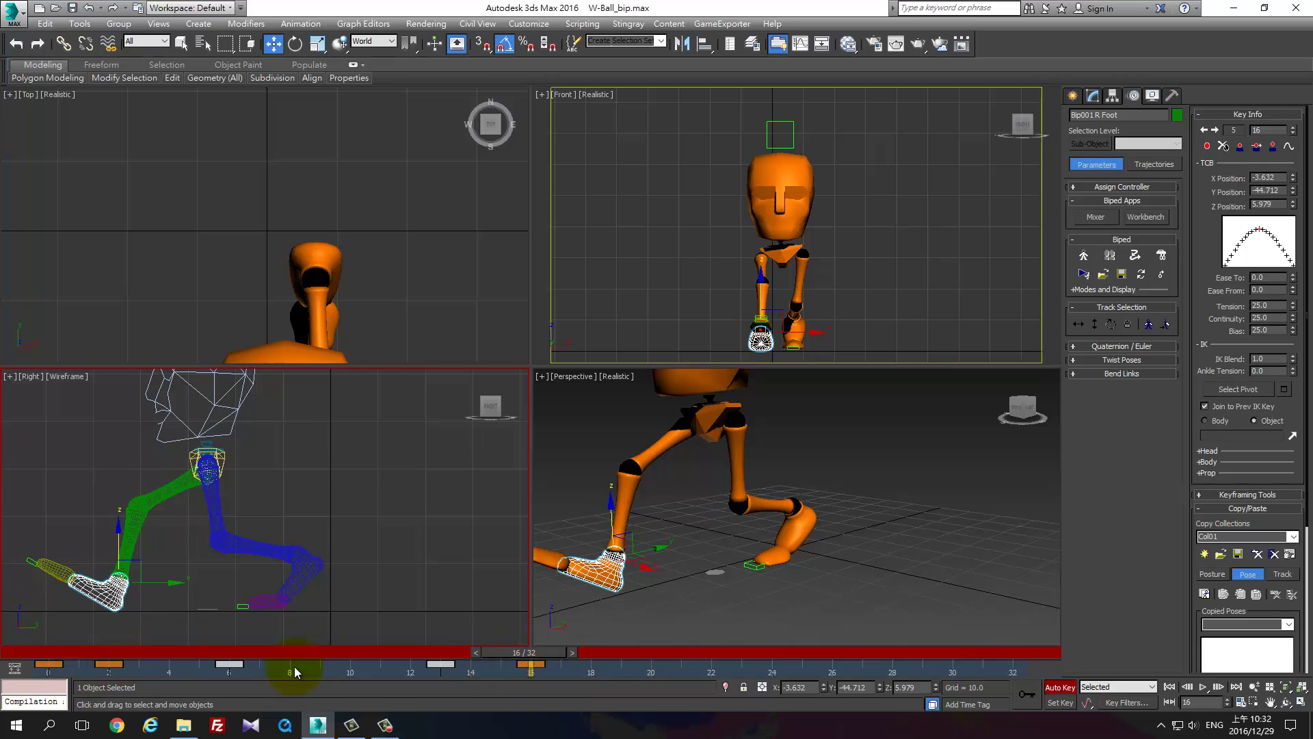
click(112, 633)
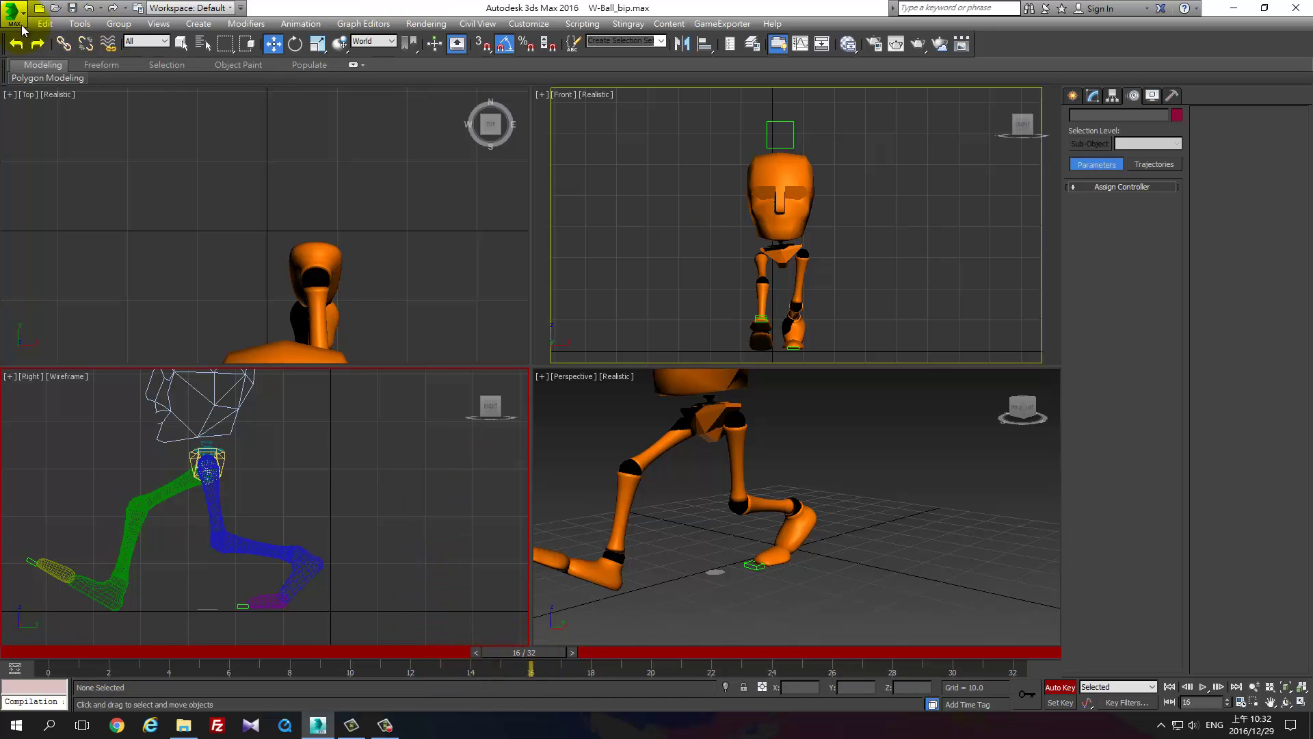
Store a scene hold with Edit > Hold, then shift the right foot's key along the timeline.
click(45, 23)
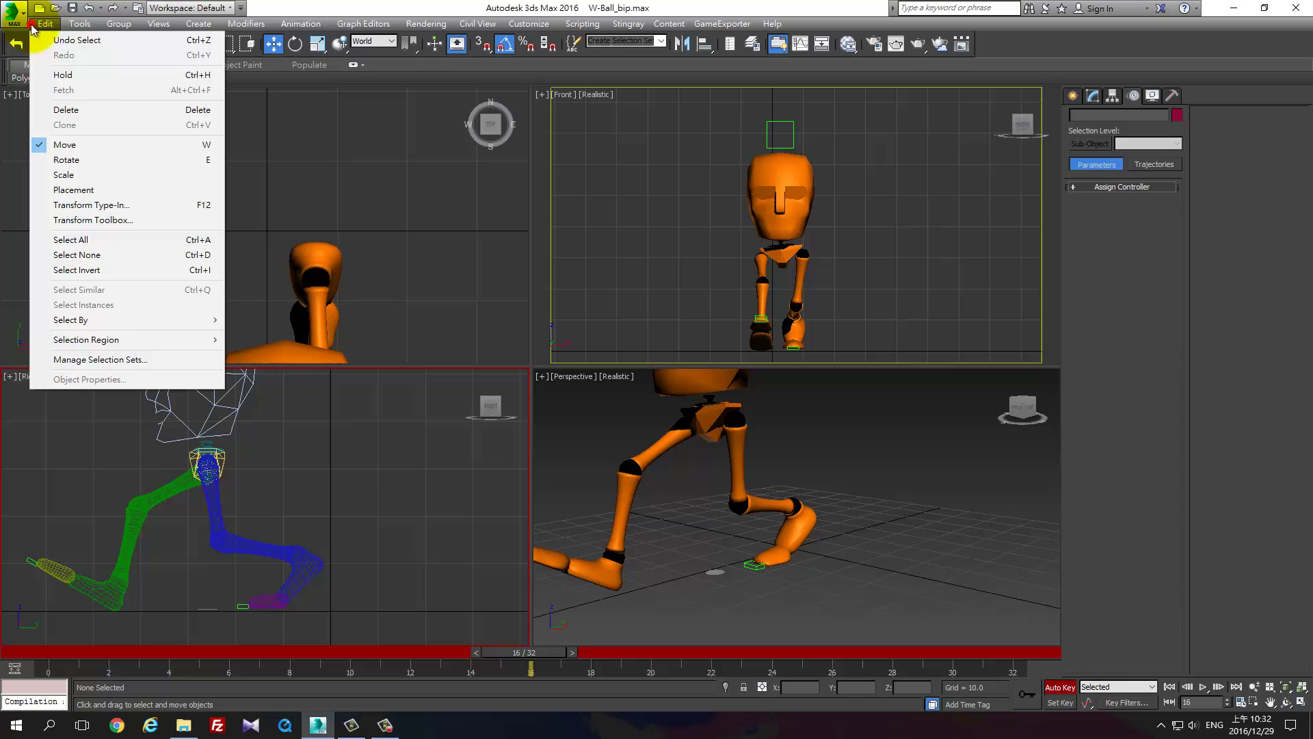
click(93, 77)
click(99, 586)
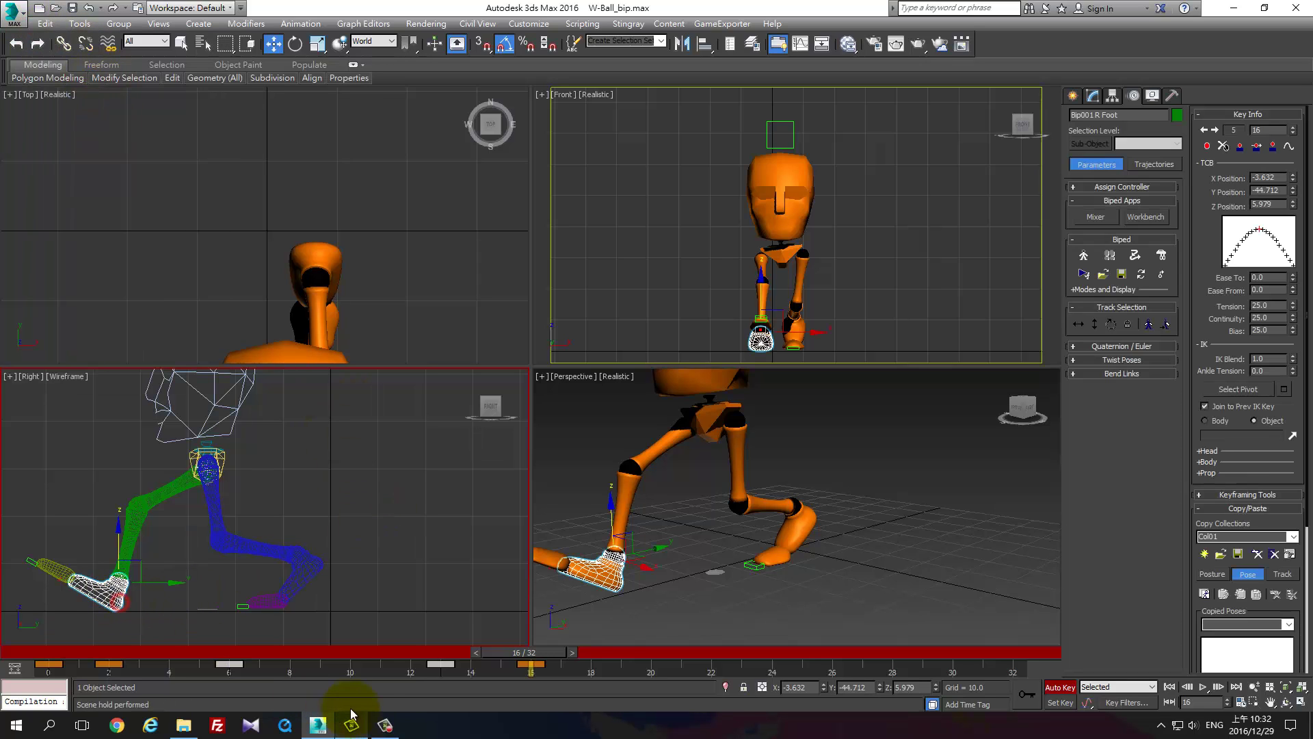
mouse_move(573, 671)
mouse_down()
mouse_move(213, 668)
mouse_move(261, 670)
mouse_up()
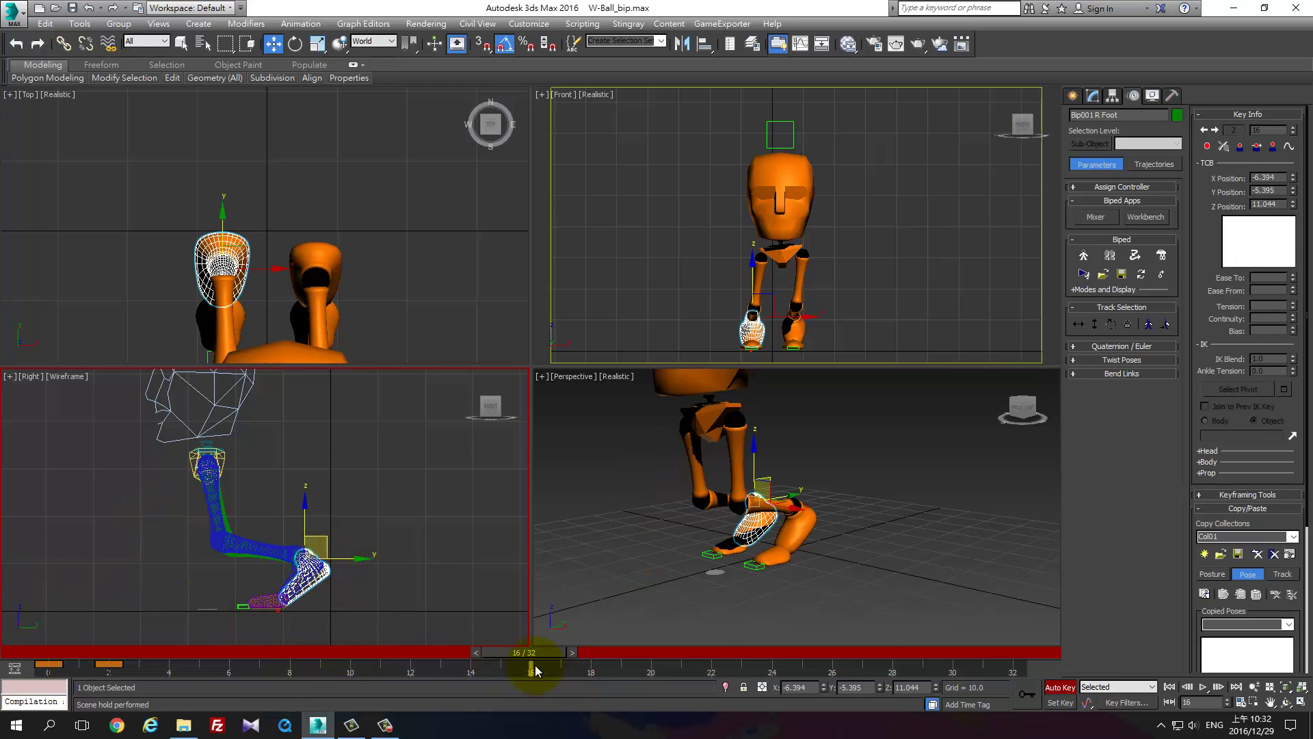
Move the right foot far back, tilt it, and set a planted key at frame 16.
mouse_move(320, 544)
mouse_down()
mouse_move(88, 522)
mouse_move(159, 544)
mouse_up()
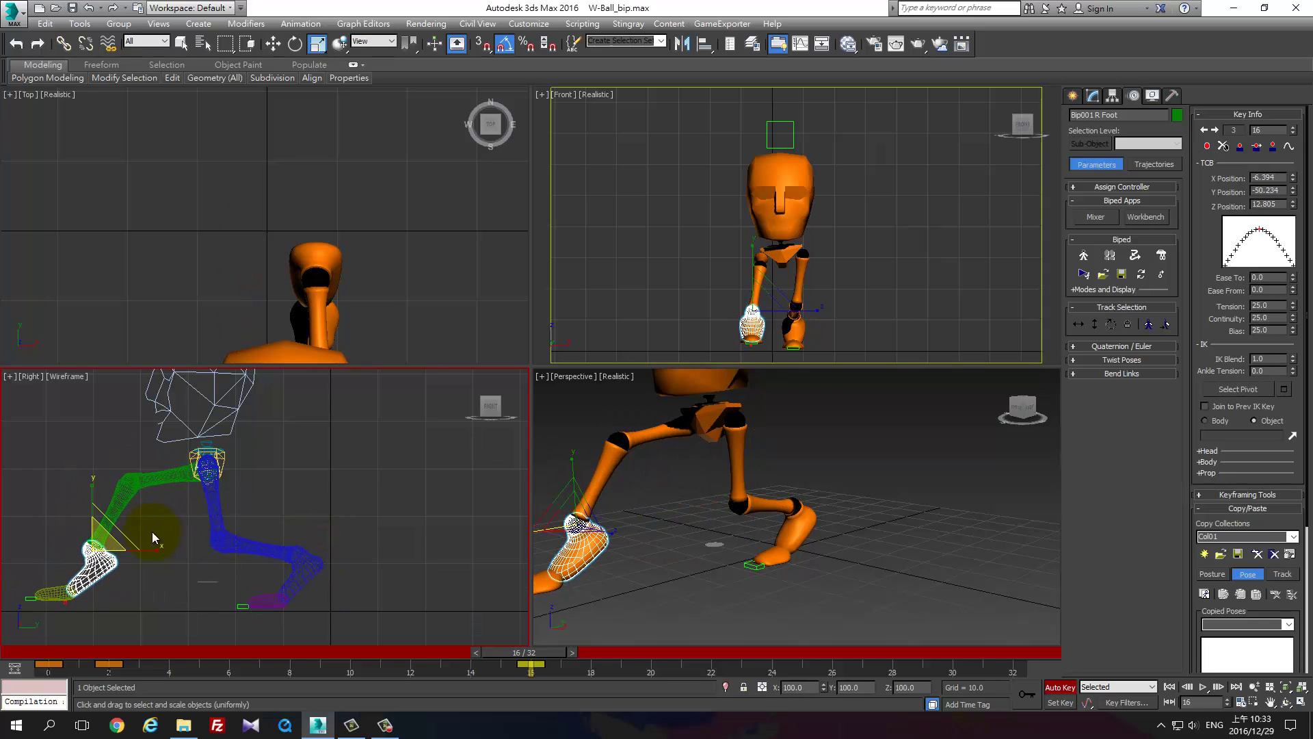
key(e)
drag(169, 546, 133, 610)
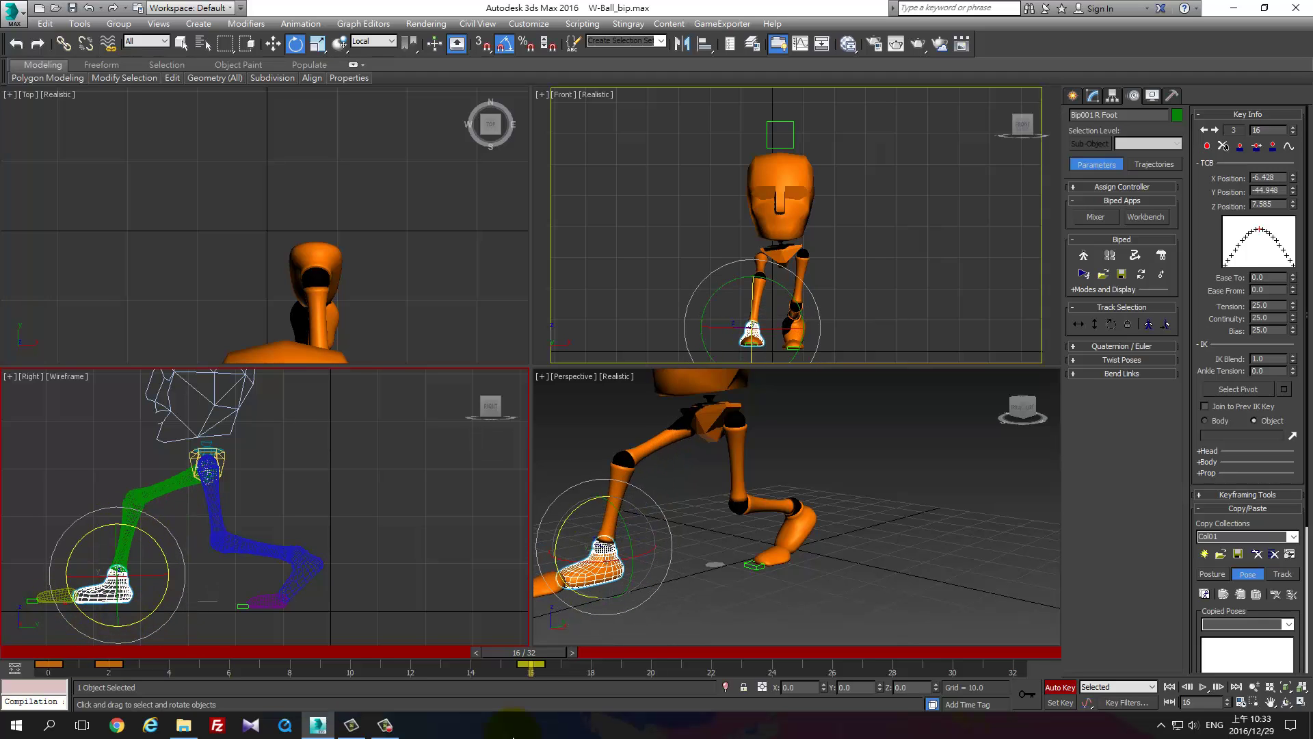
click(1243, 146)
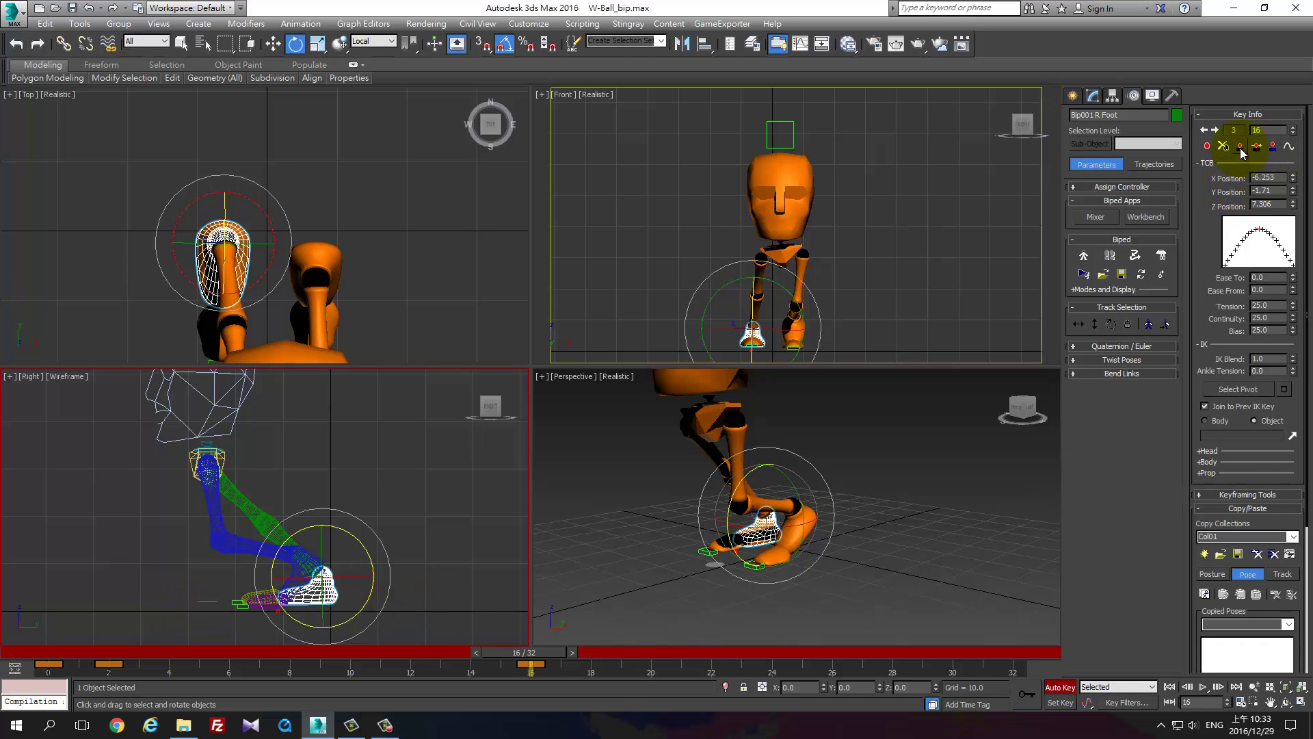
At frame 0, run Edit > Fetch and confirm Yes, then scrub to frame 11.
mouse_move(557, 655)
mouse_down()
mouse_move(328, 666)
mouse_move(471, 679)
mouse_move(127, 666)
mouse_up()
key(e)
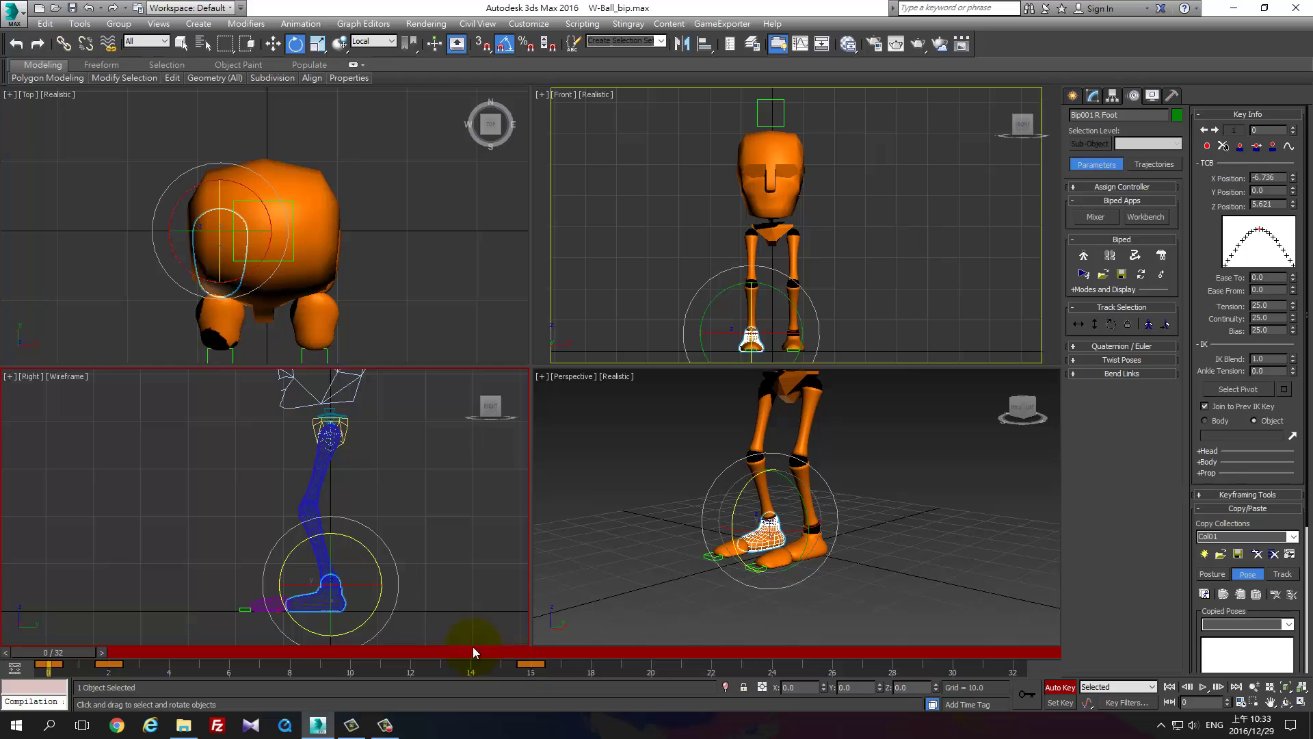
click(46, 26)
click(80, 87)
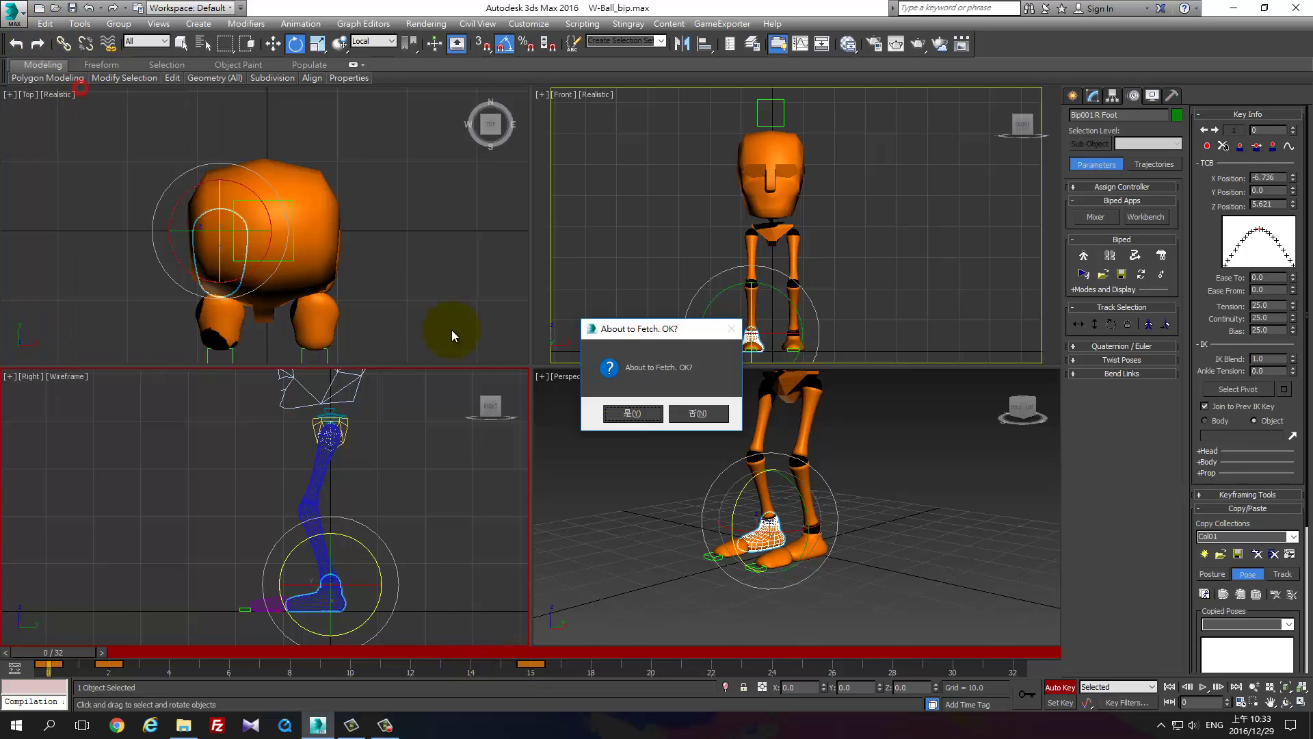
click(632, 413)
click(420, 601)
key(q)
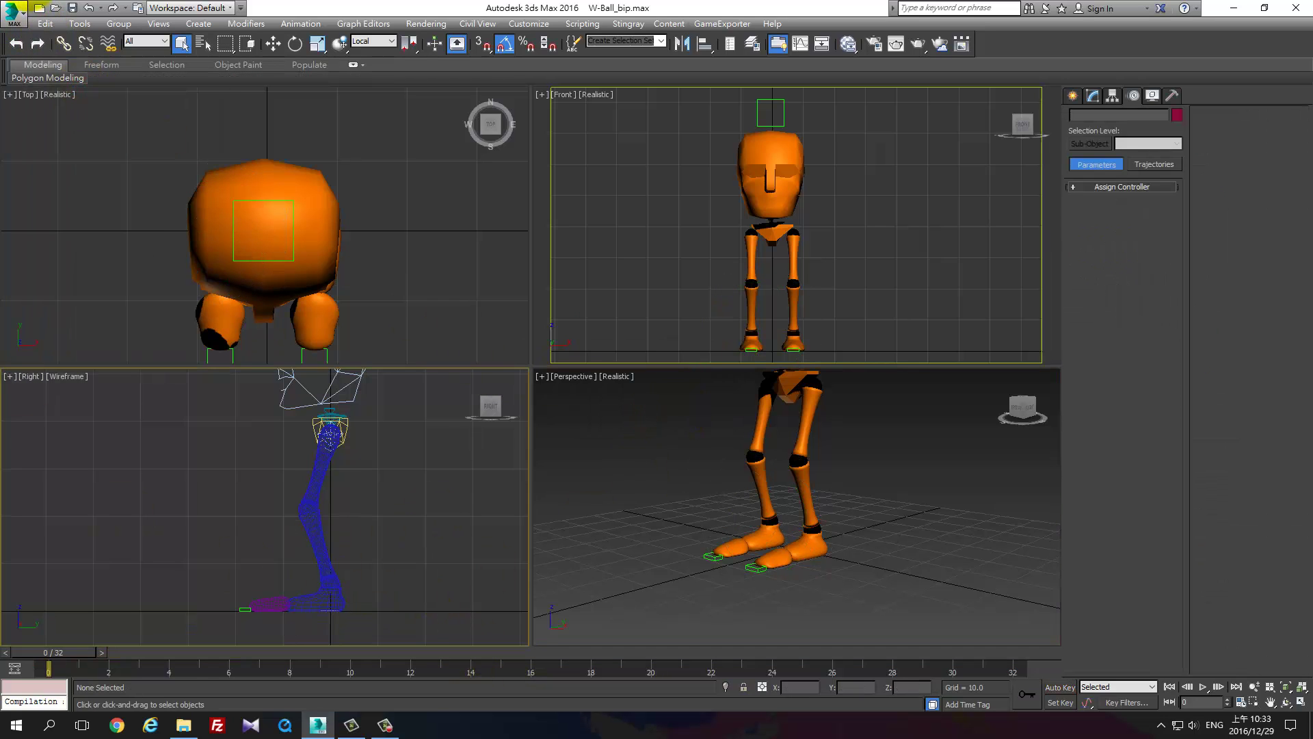
click(46, 24)
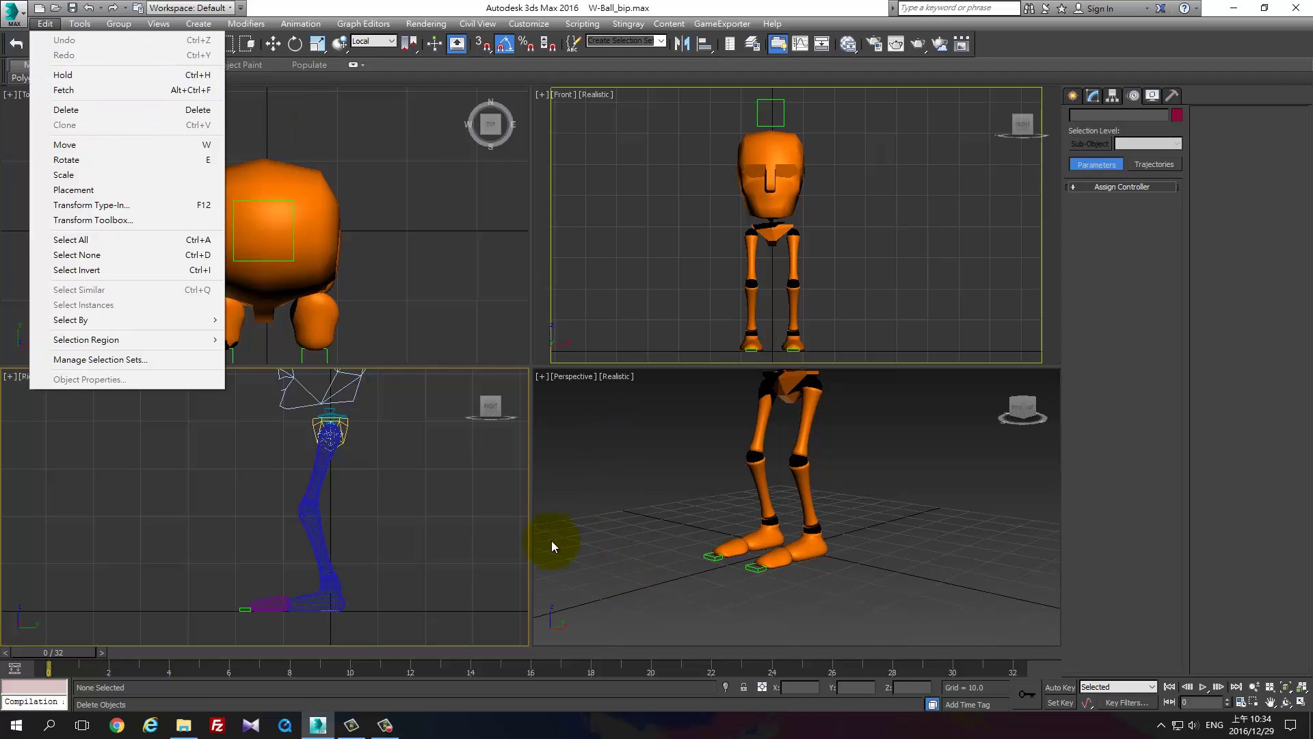
drag(76, 654, 485, 691)
Set a planted key on the right foot at frame 16 with its pivot at the heel.
click(103, 571)
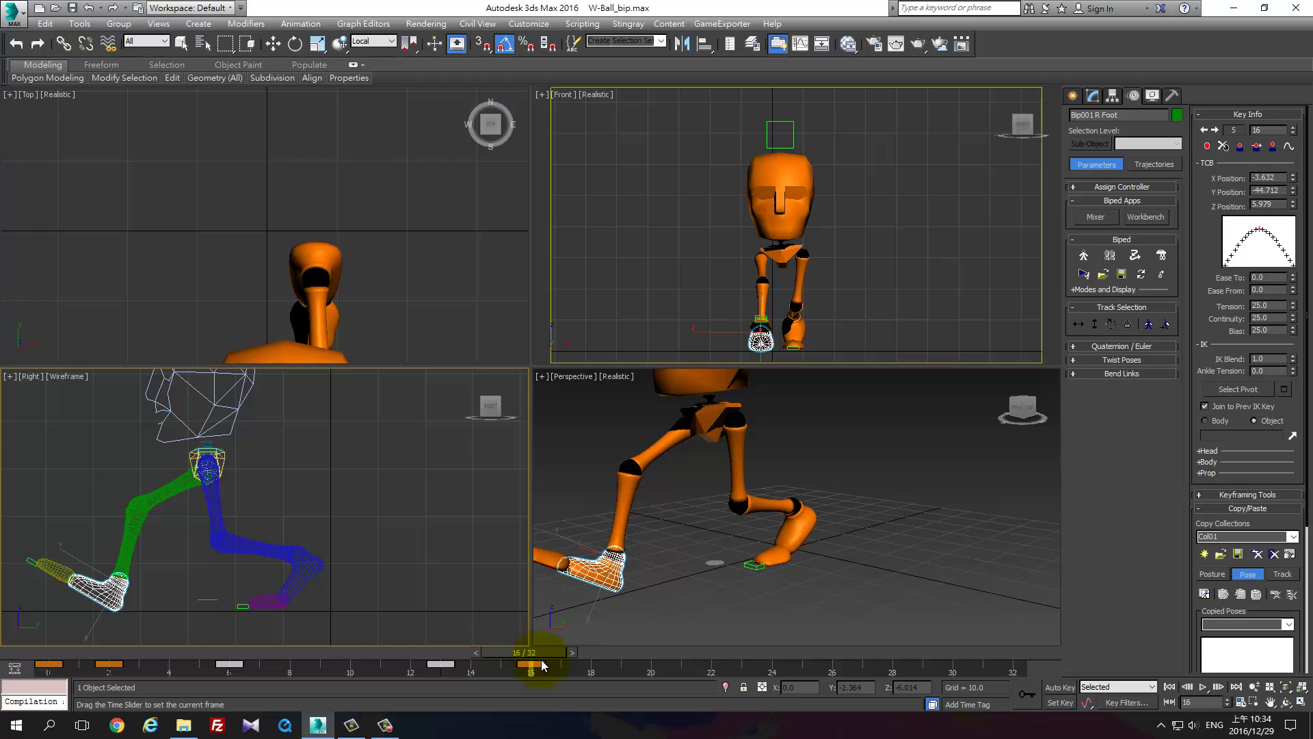
key(q)
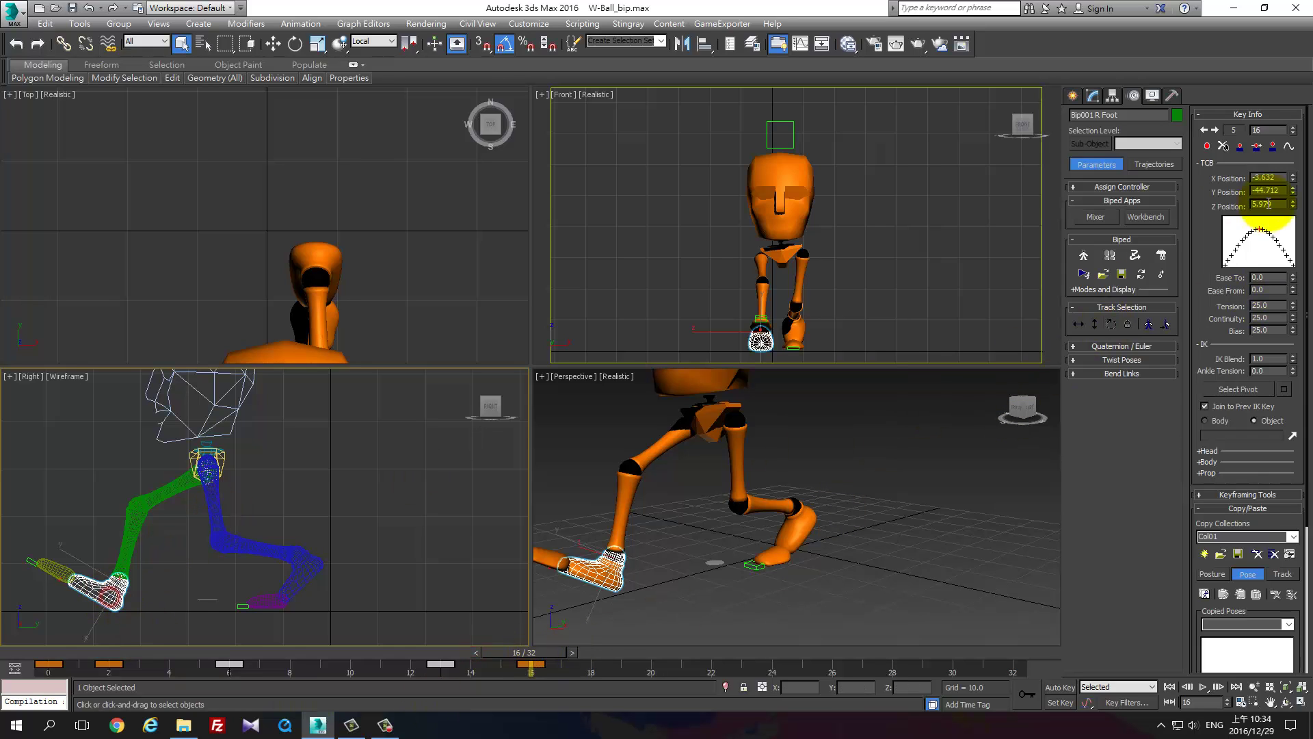
click(1239, 146)
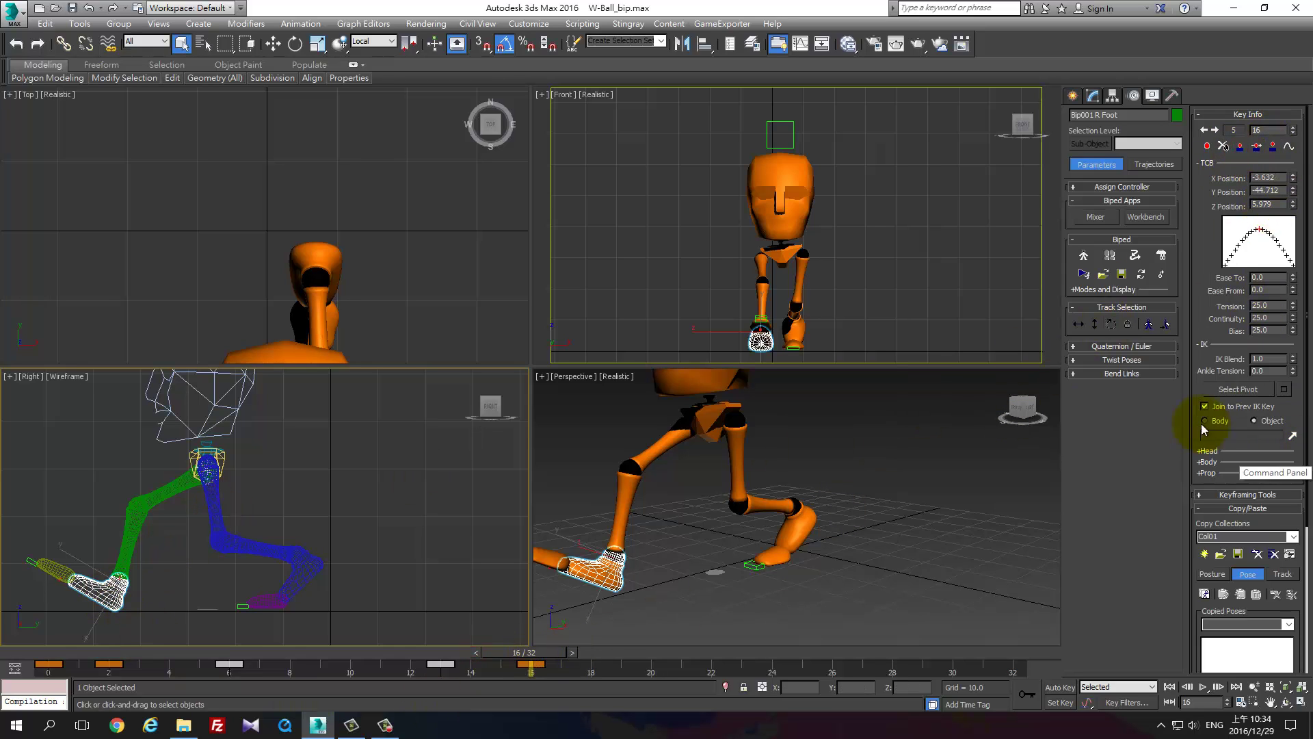
click(1284, 389)
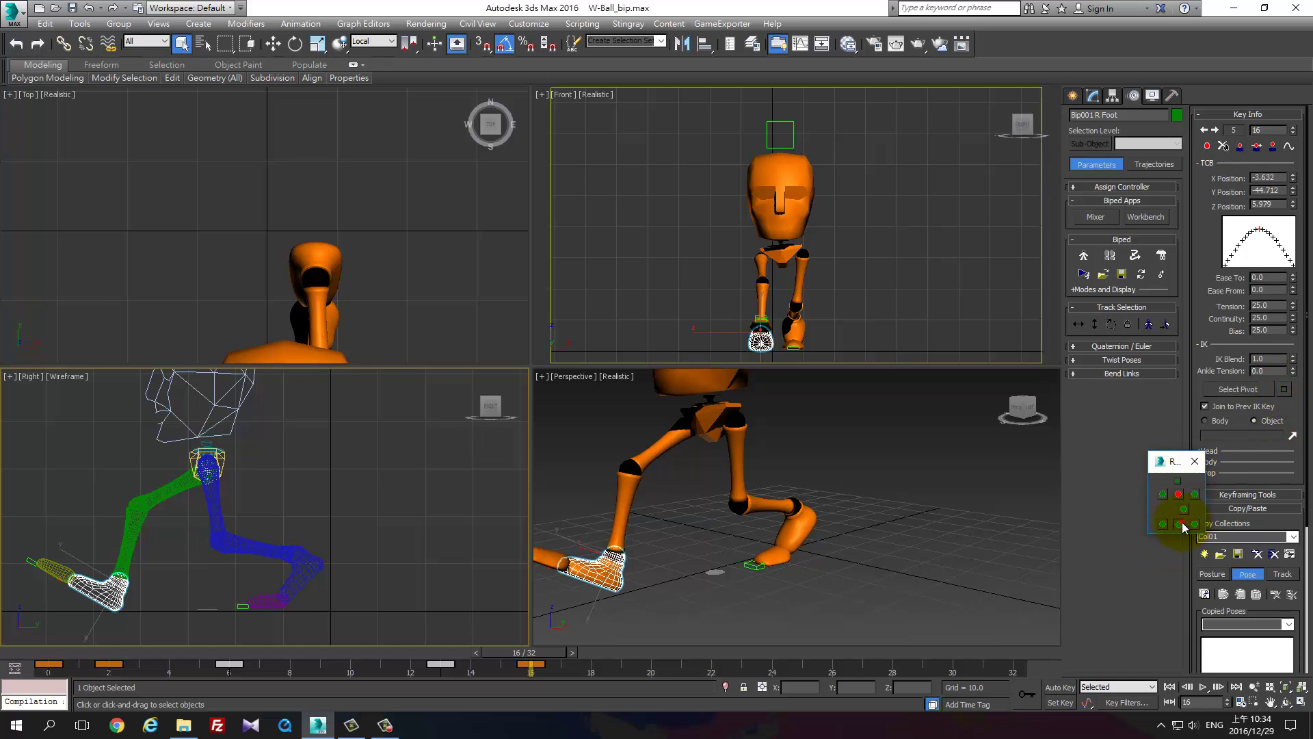
click(1177, 524)
mouse_move(561, 658)
mouse_down()
mouse_move(335, 684)
mouse_move(546, 707)
mouse_up()
key(q)
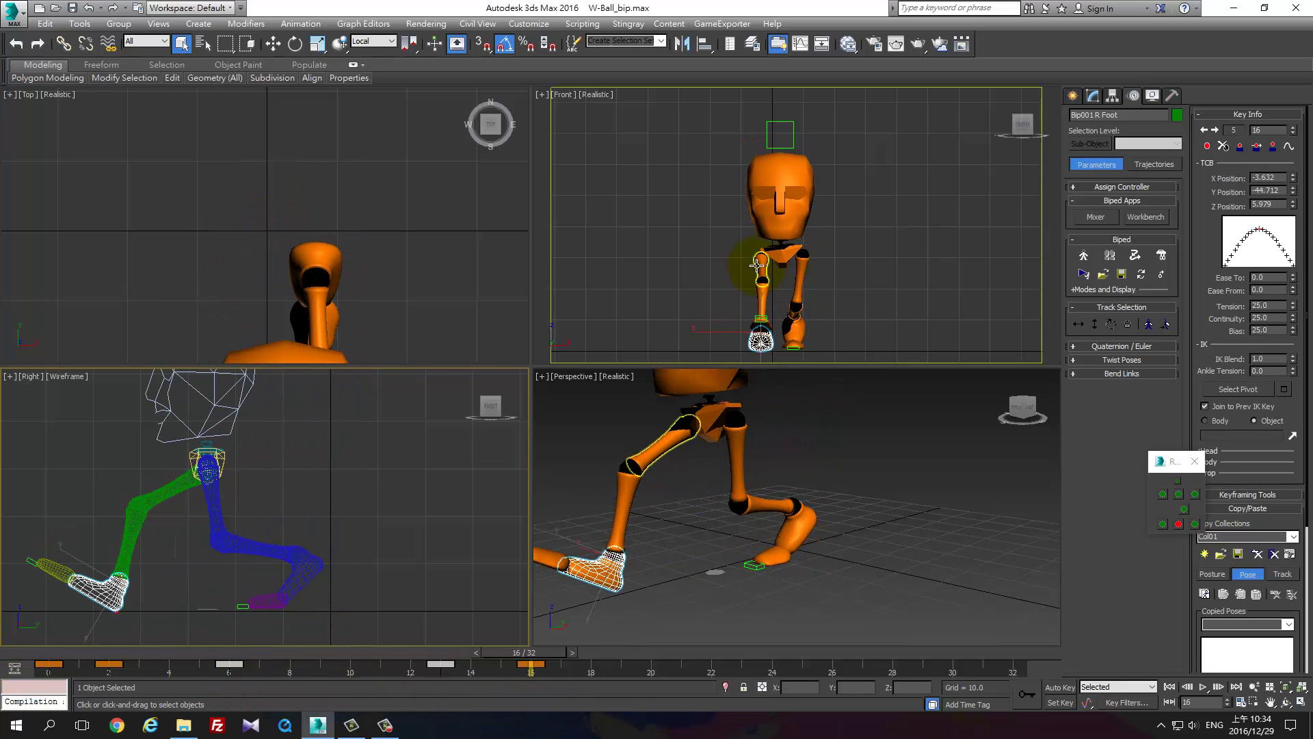
click(779, 254)
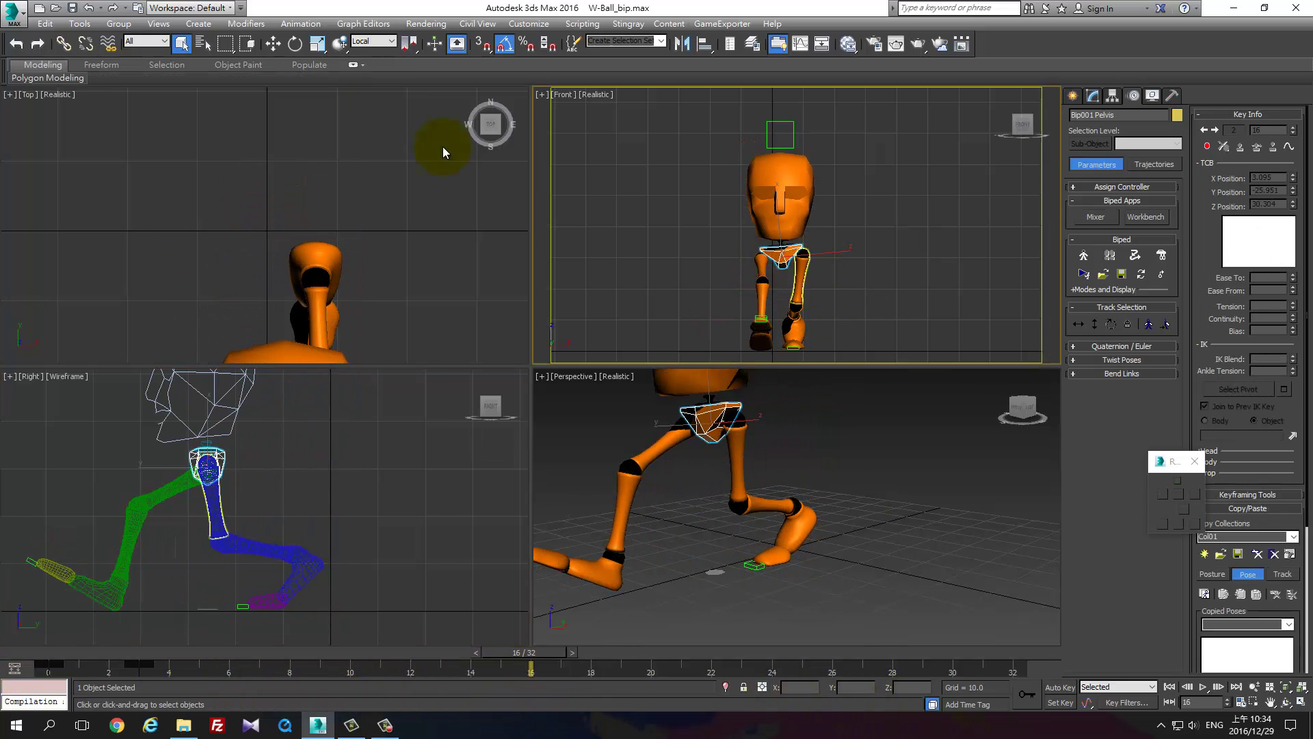
Reset the centre of mass X position to 0.
click(277, 43)
click(1078, 324)
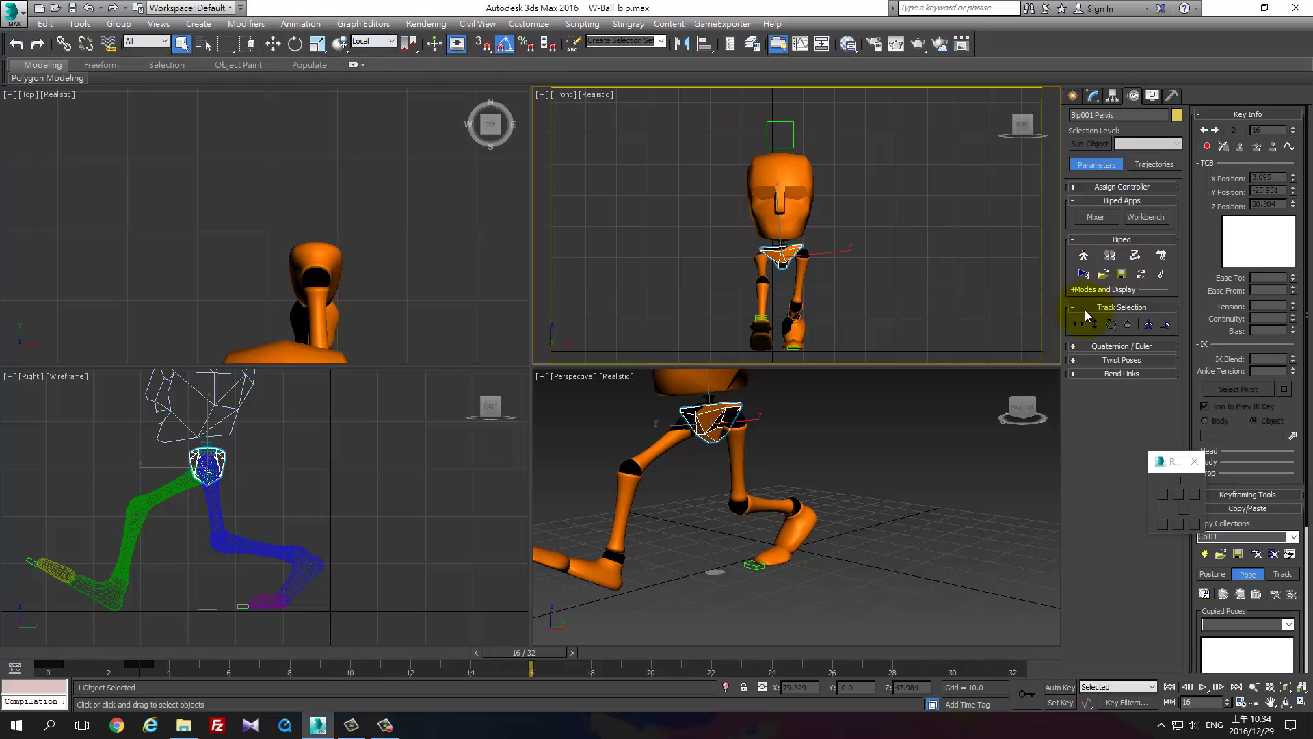
double_click(876, 689)
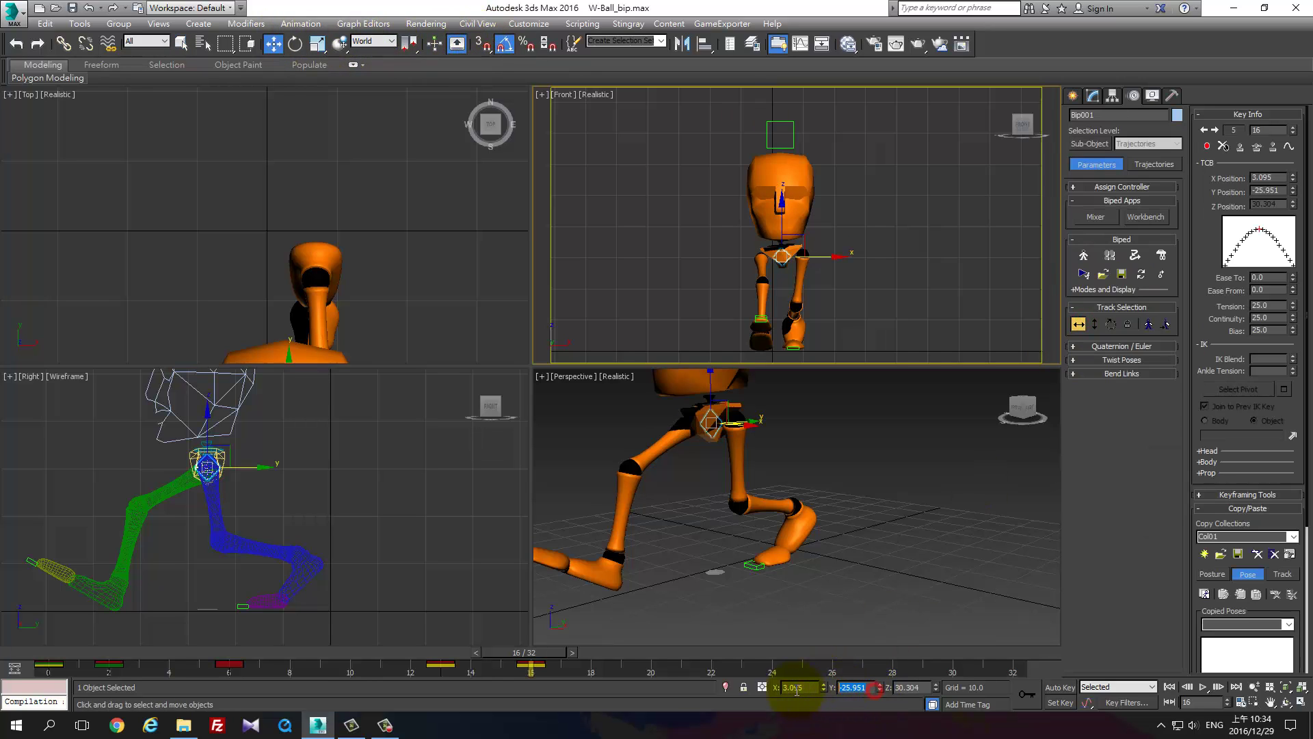
right_click(823, 688)
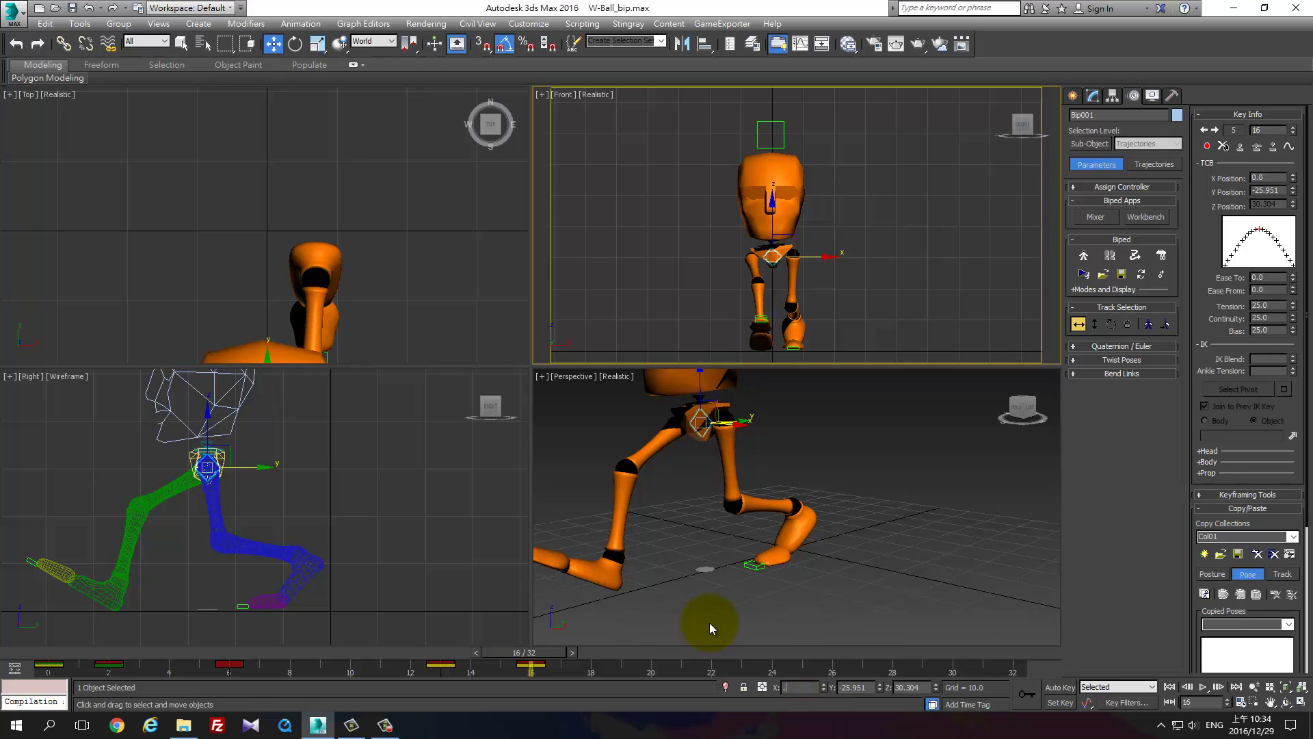
Copy the right foot's frame-0 X value and paste -6.736 as its X at frame 16.
click(765, 342)
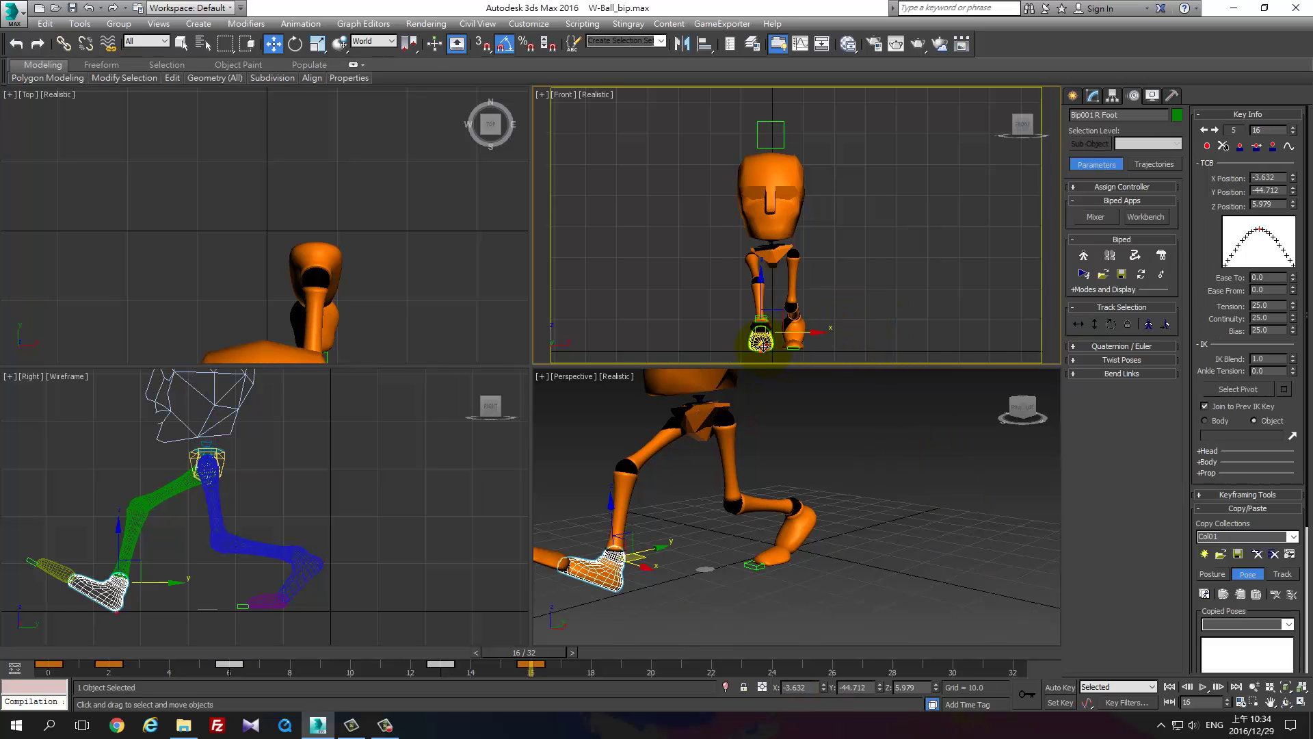
click(83, 651)
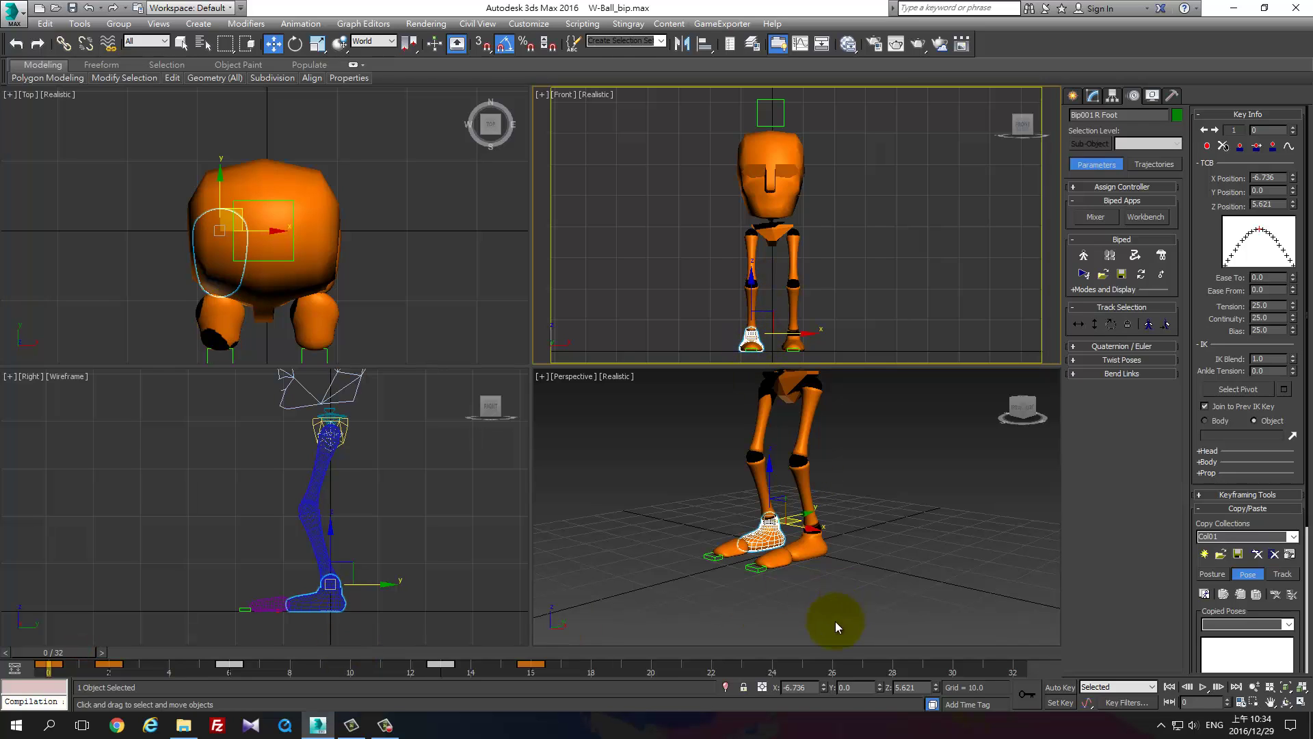
click(811, 688)
click(537, 654)
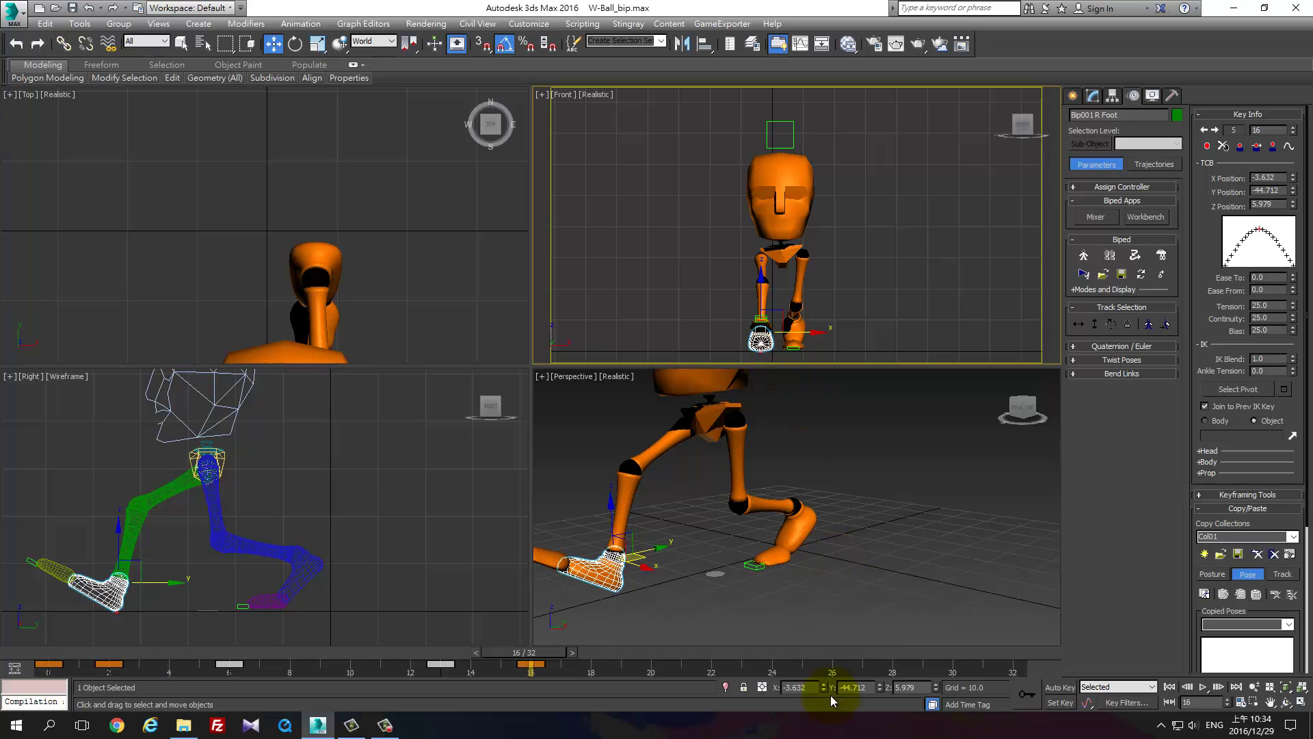
text(-6.736)
key(Return)
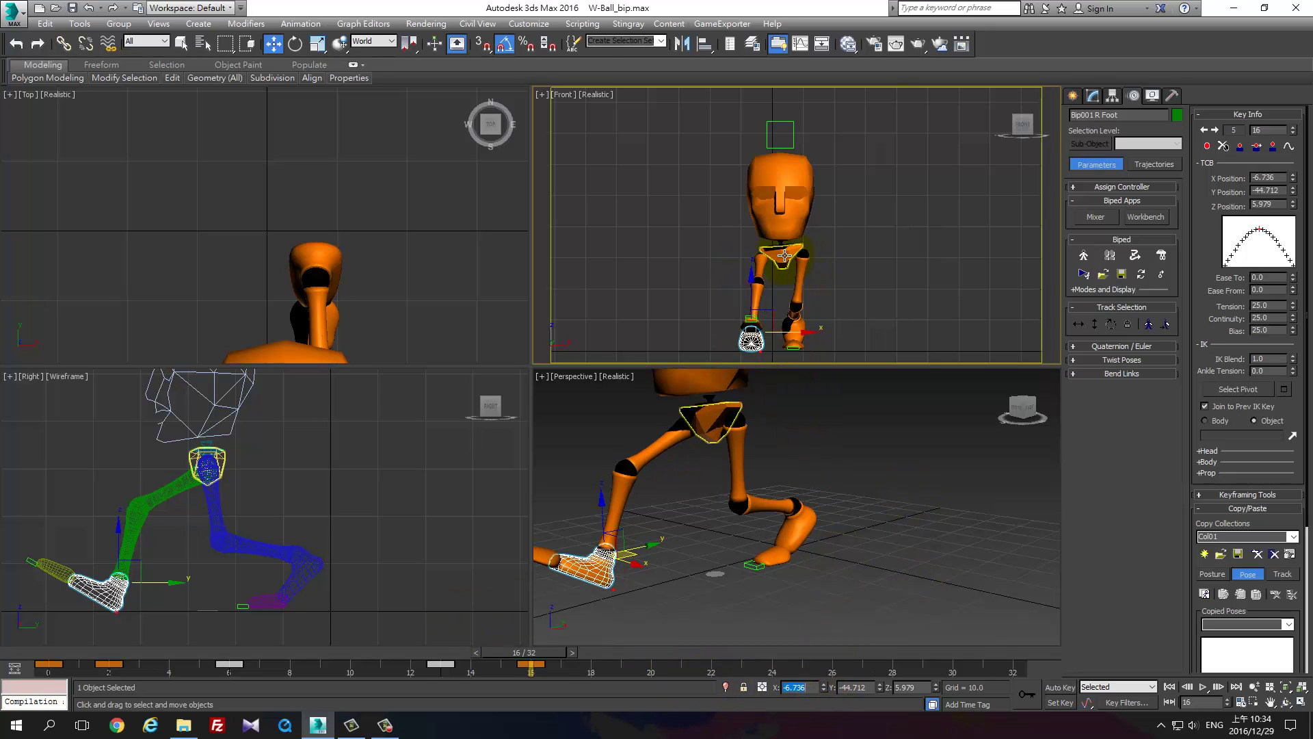
click(1089, 277)
click(1079, 323)
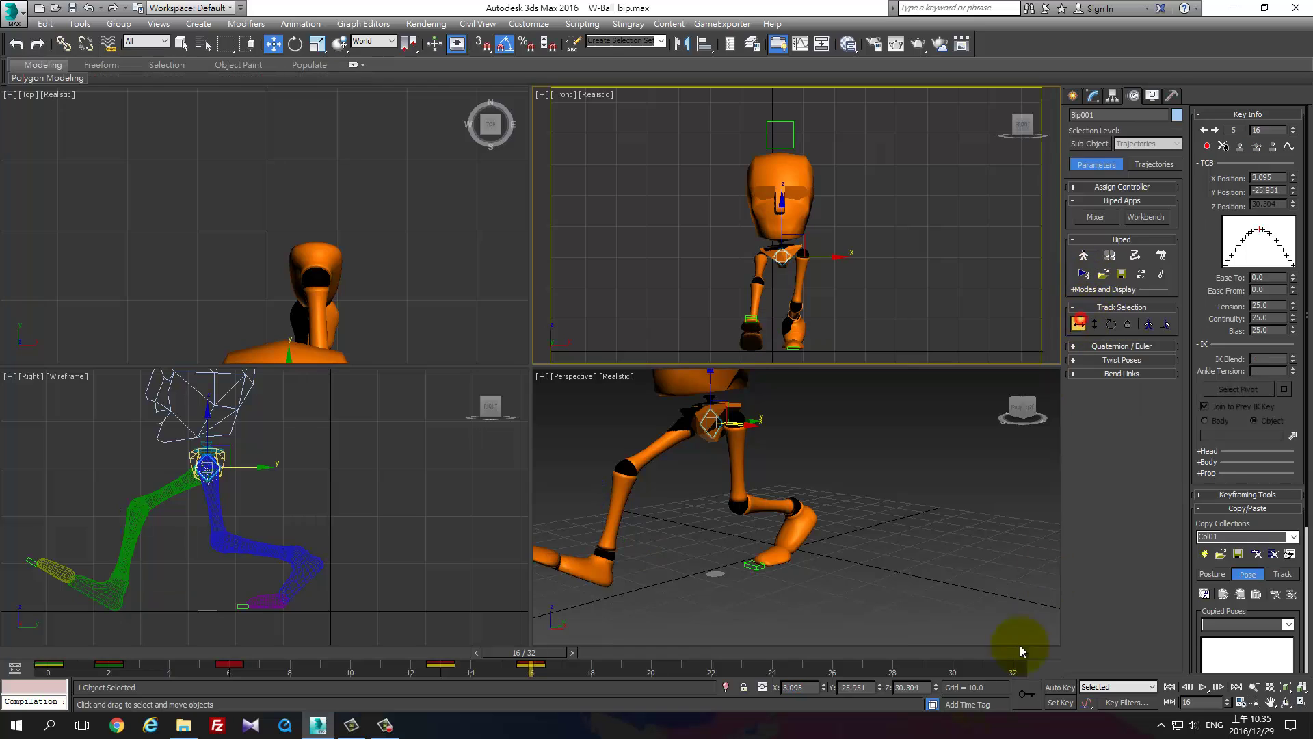
Turn on Auto Key and finish editing the position field.
click(1060, 687)
click(919, 687)
click(1061, 360)
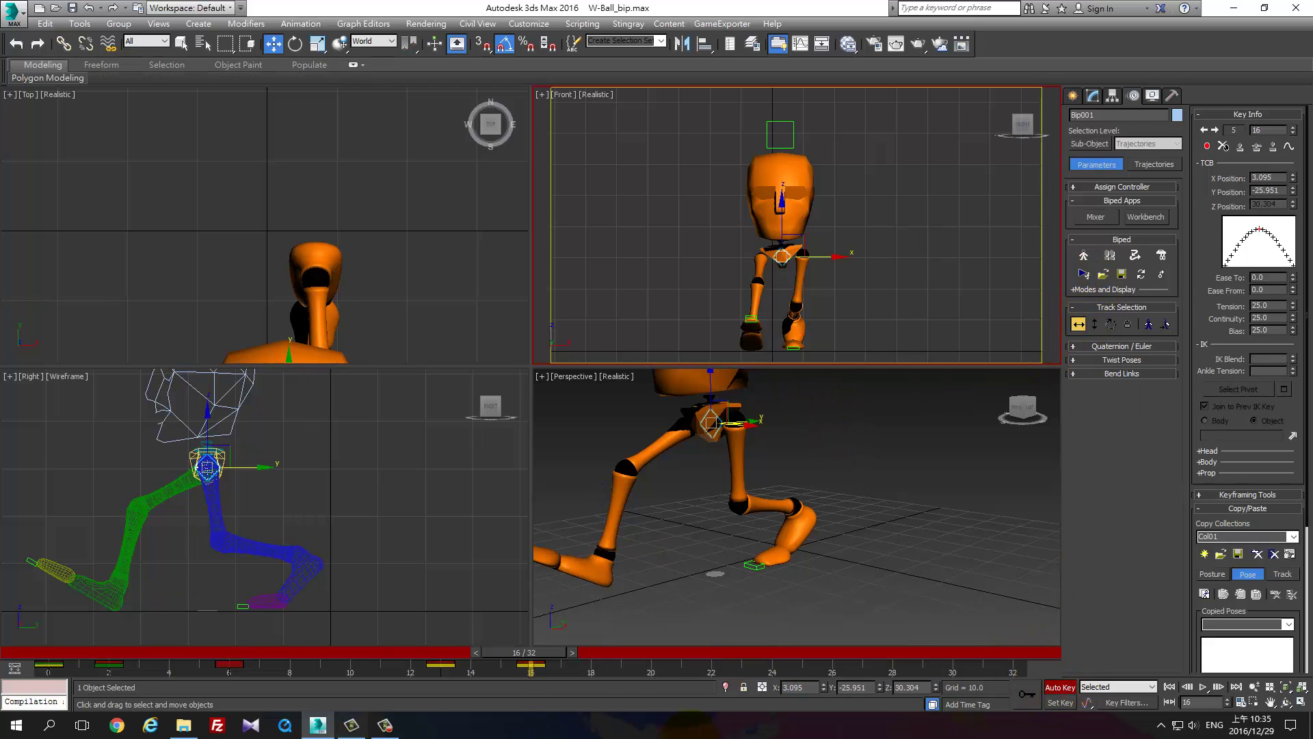
click(535, 657)
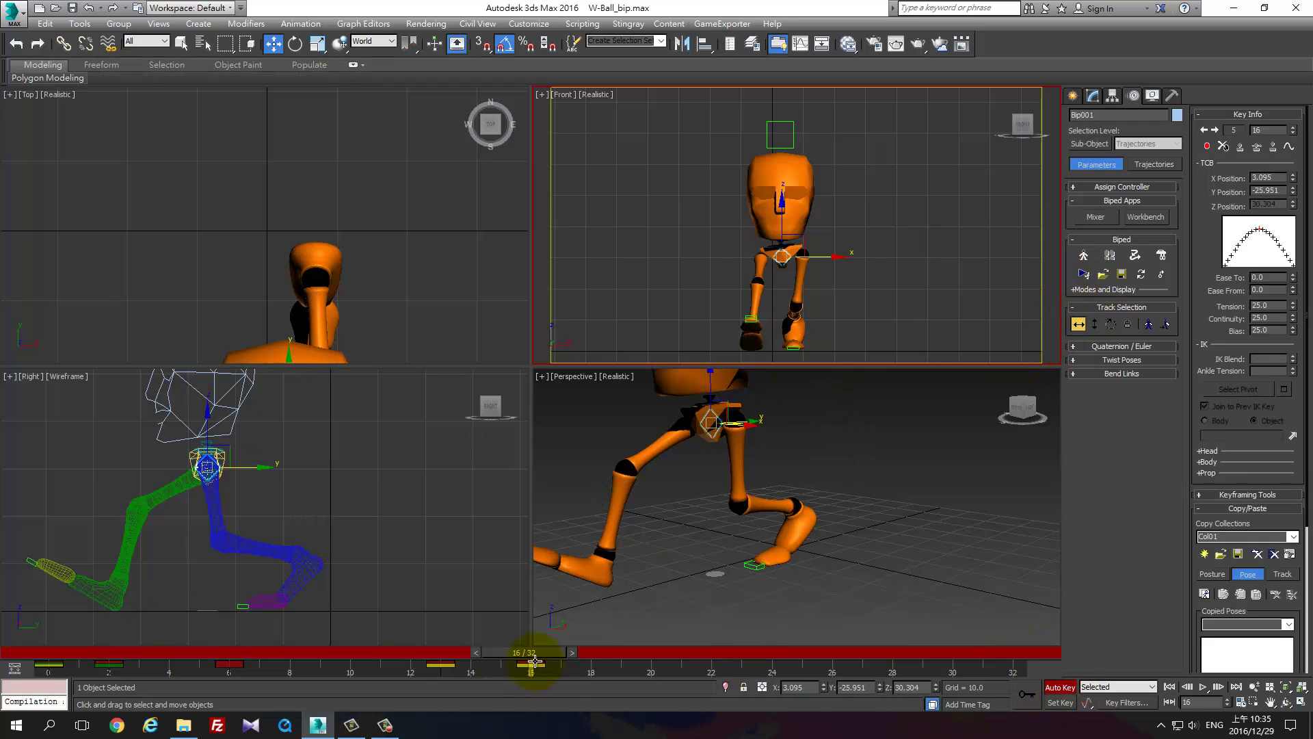
Key the right foot's X position at -6.736 at frame 16.
click(752, 338)
double_click(795, 687)
key(ctrl+c)
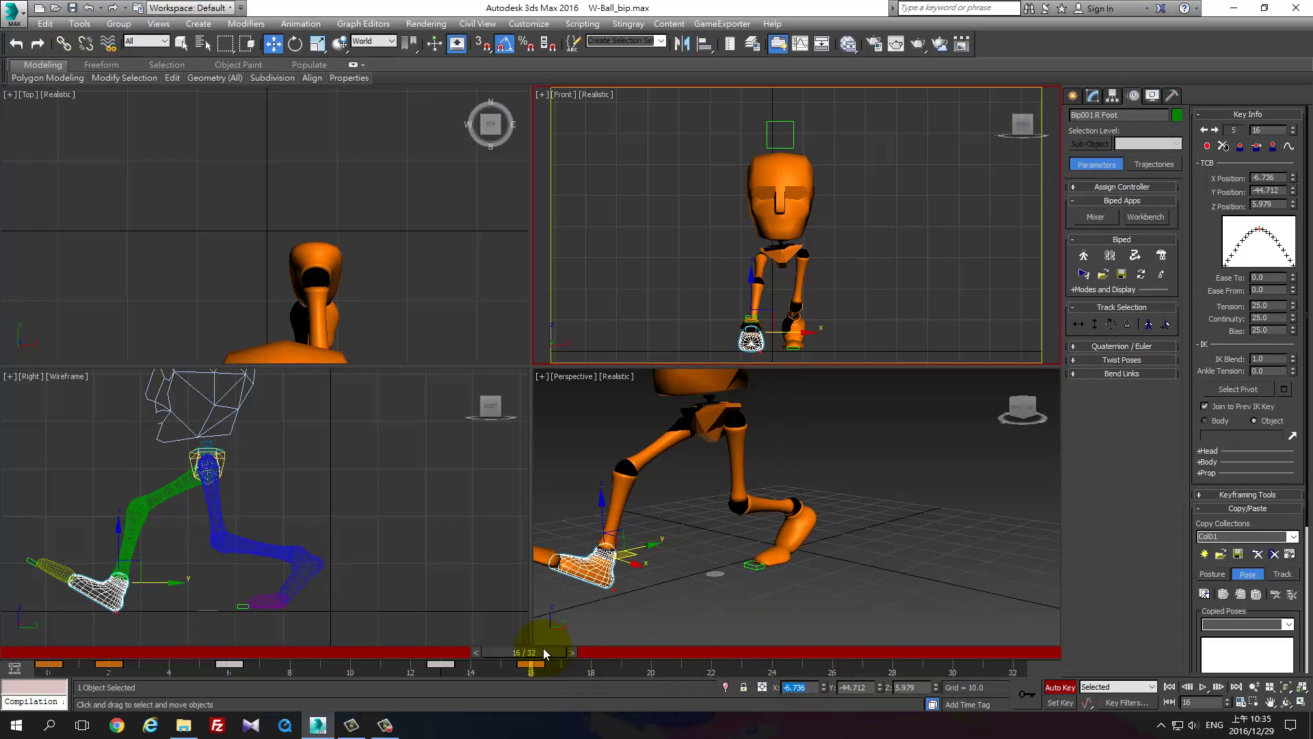
mouse_move(543, 648)
mouse_down()
mouse_move(685, 647)
mouse_move(249, 639)
mouse_move(565, 642)
mouse_up()
key(w)
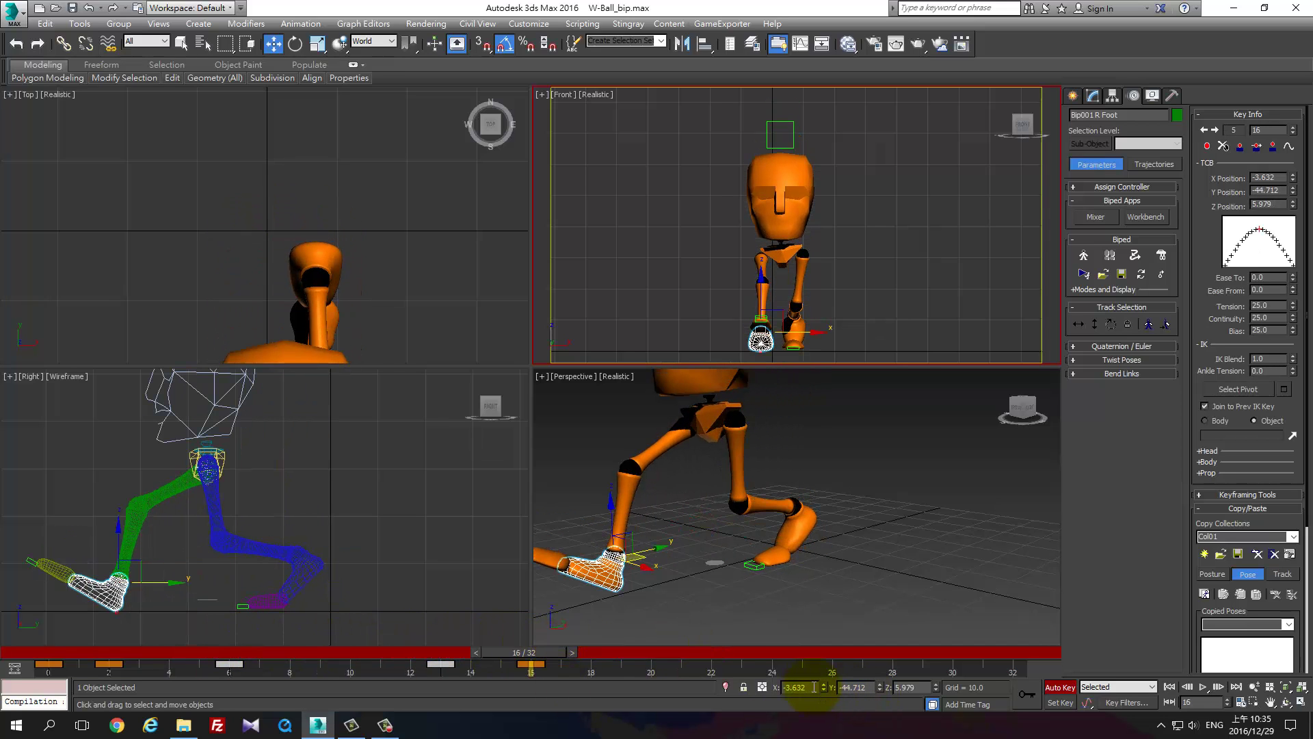
double_click(814, 687)
key(ctrl+v)
key(Return)
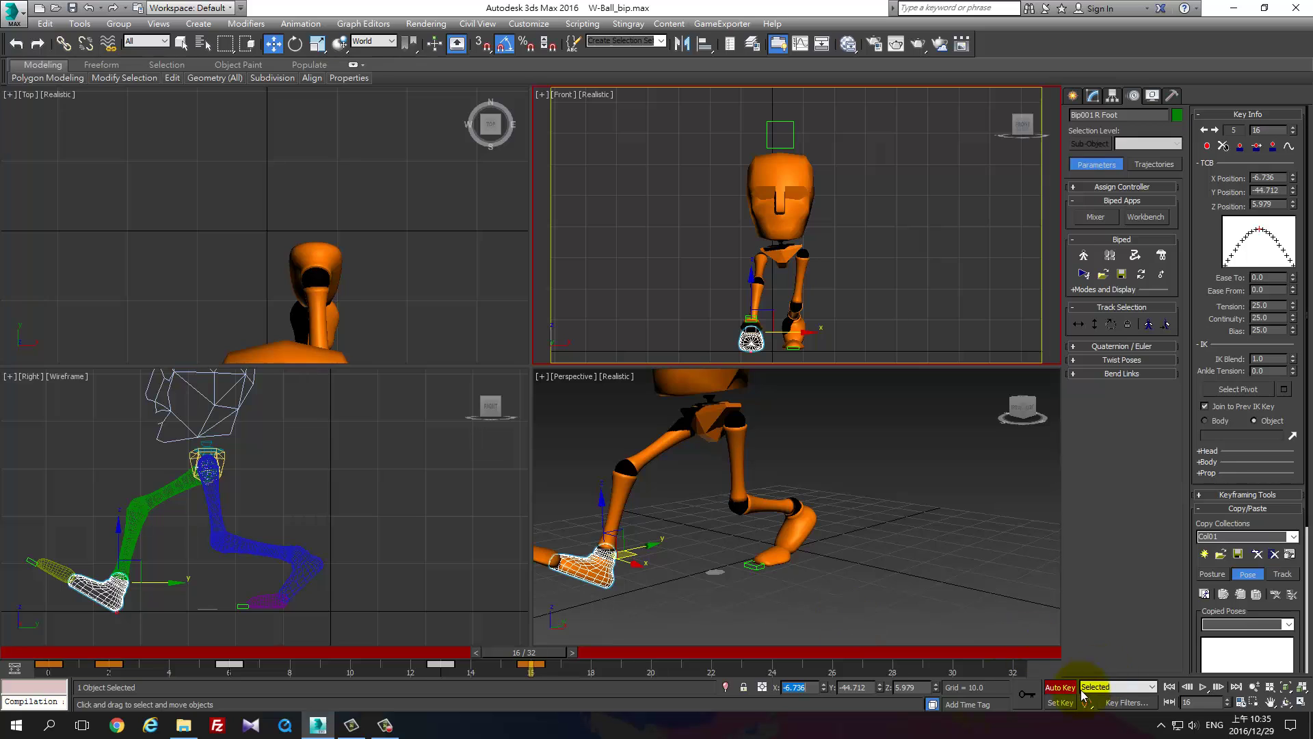
Set the centre of mass X to 0 at frame 16.
click(51, 655)
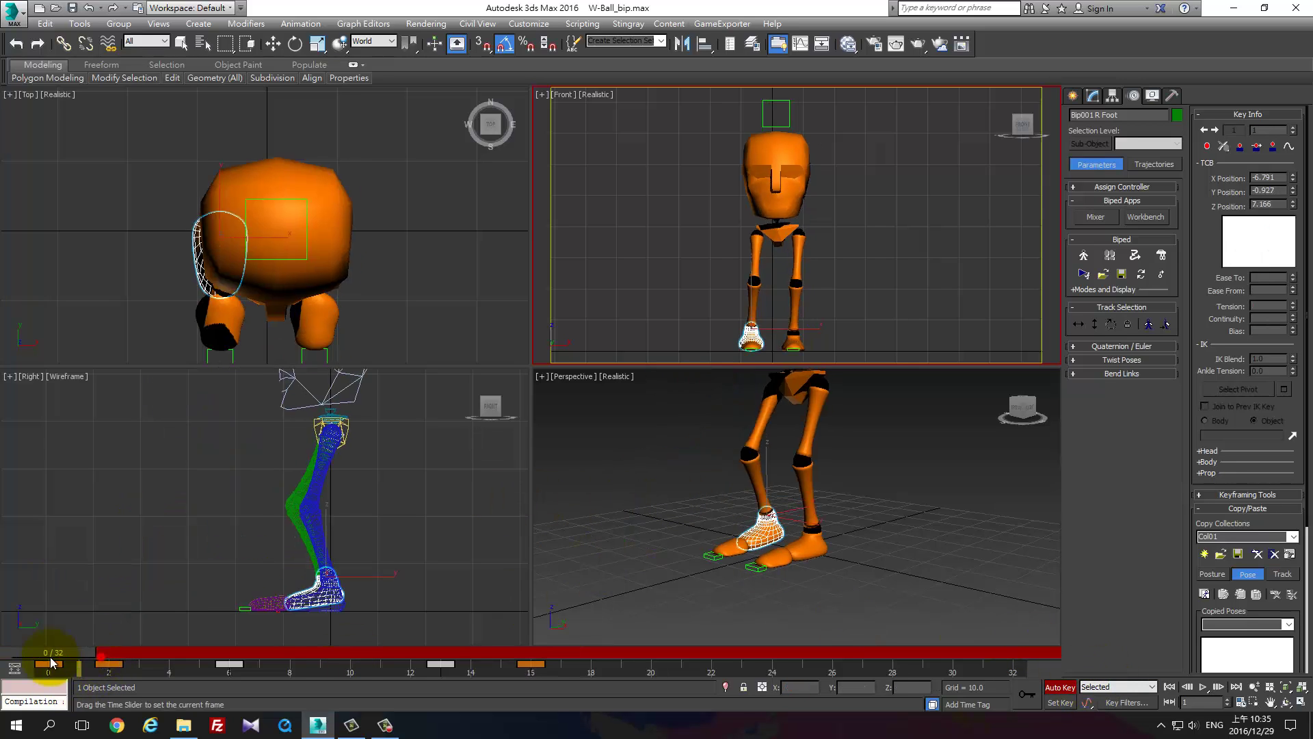
click(1079, 324)
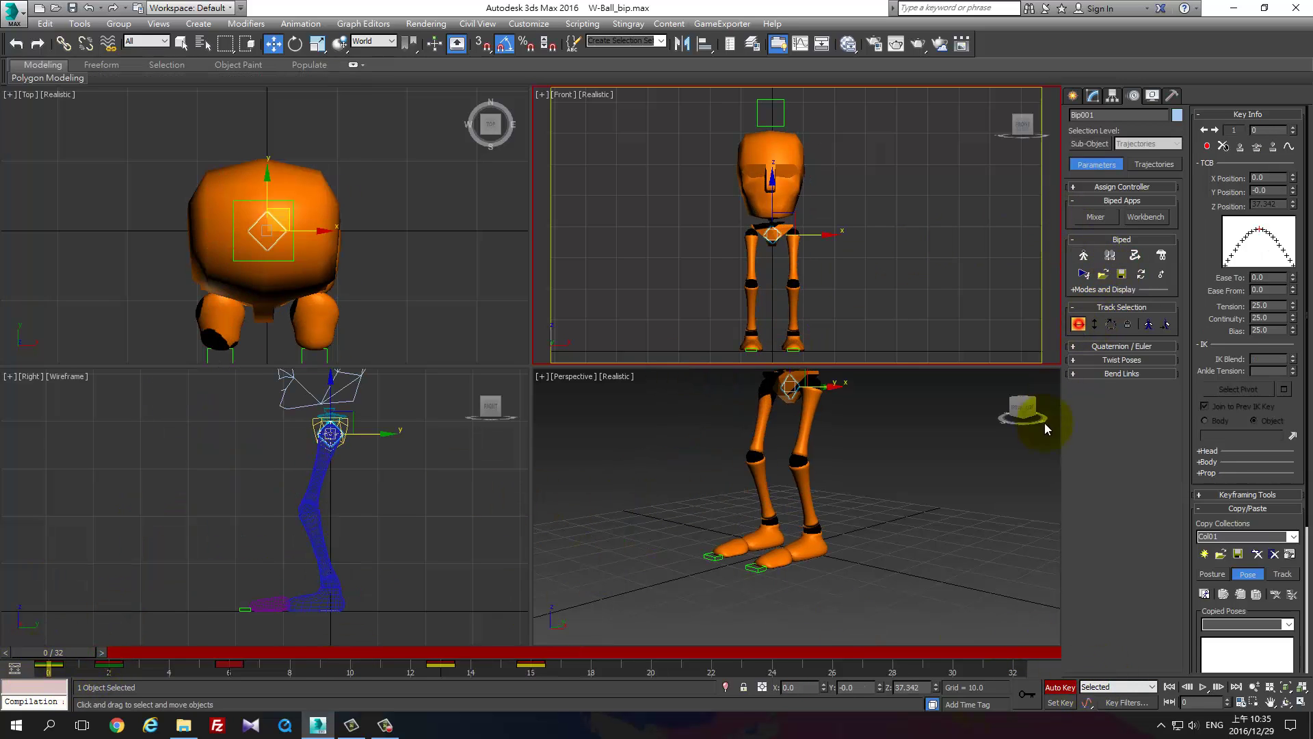
click(530, 651)
click(807, 686)
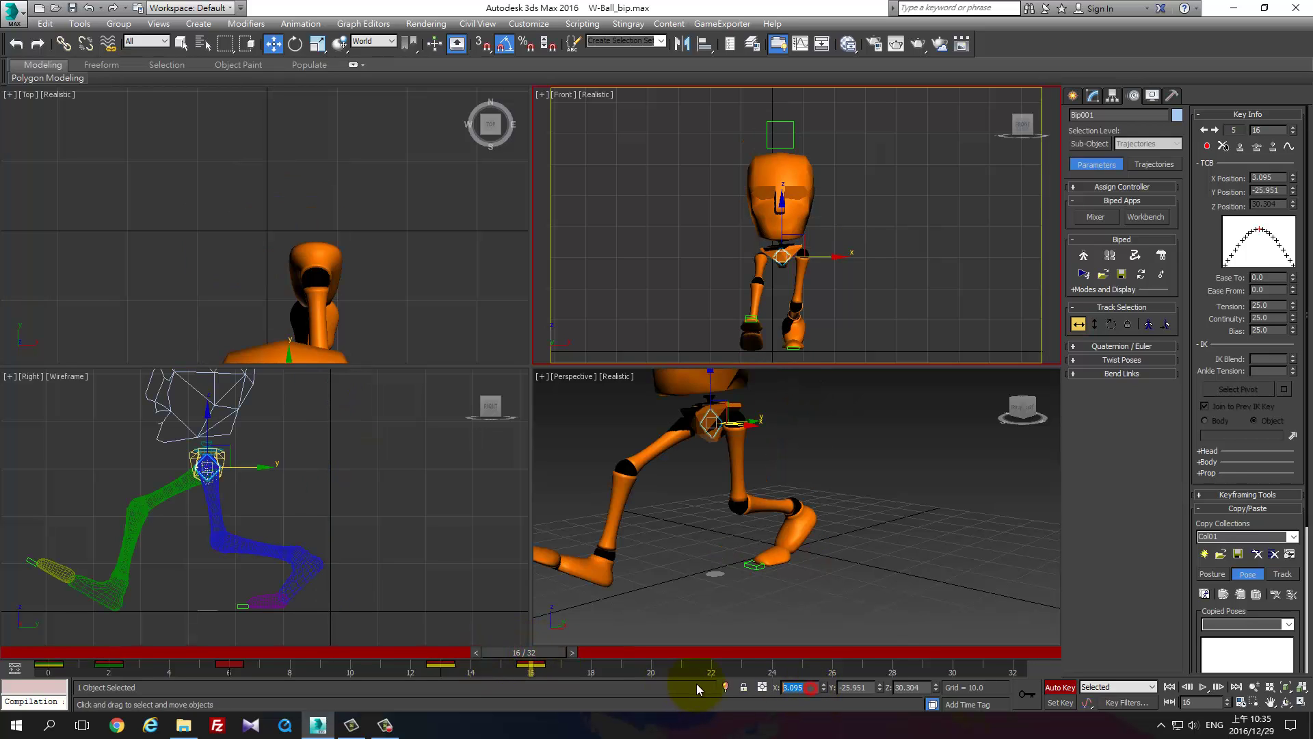
text(0)
key(Return)
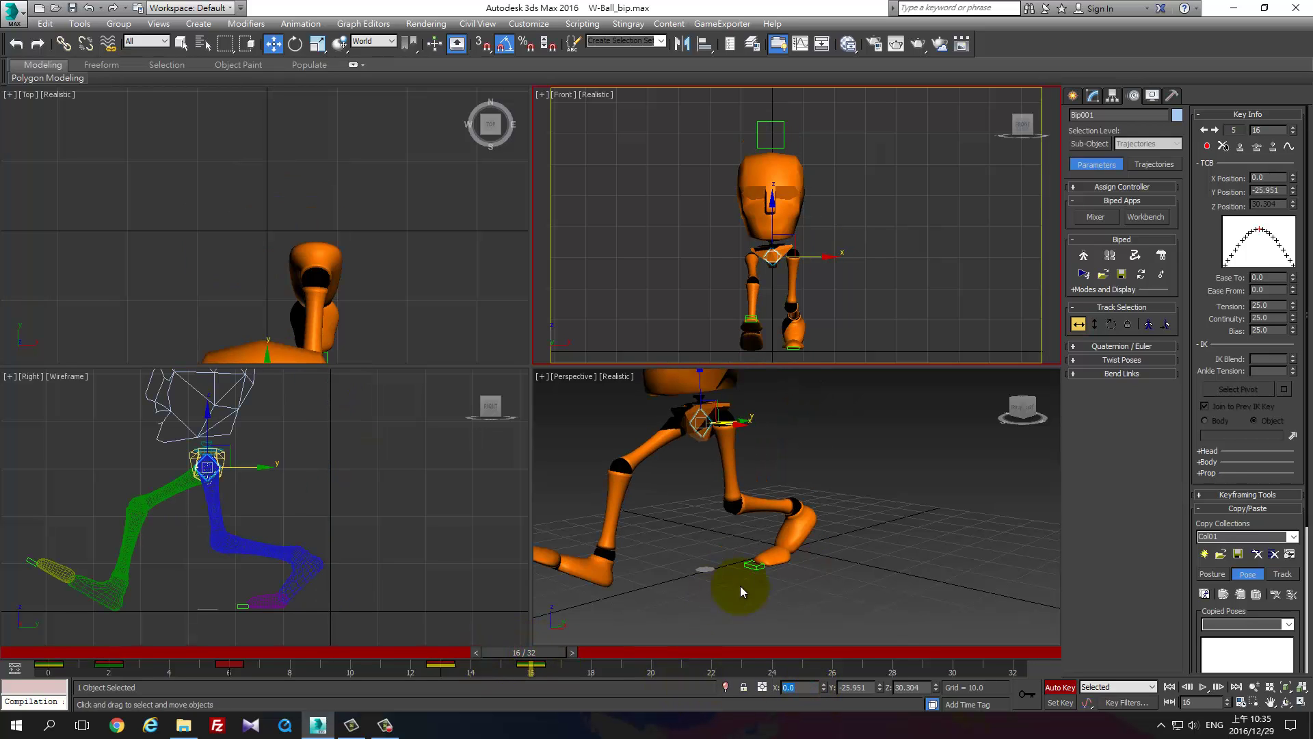
click(786, 254)
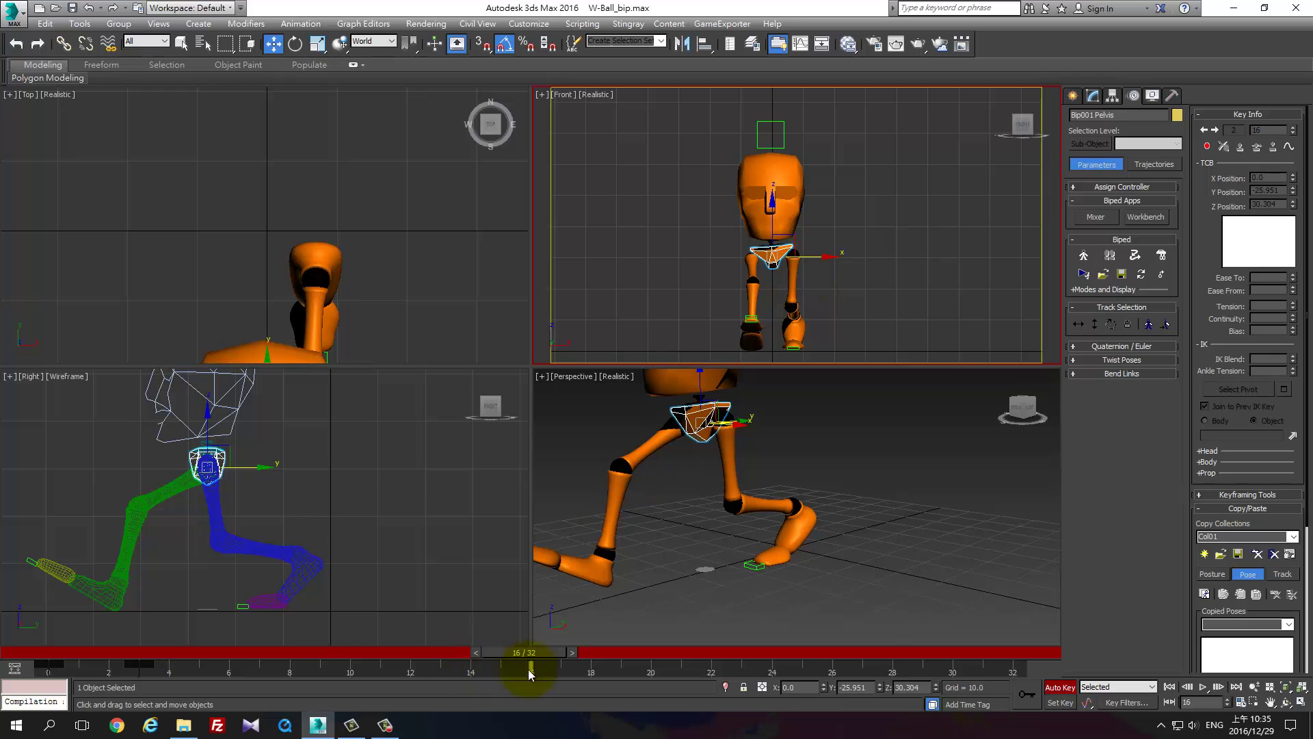
Tilt the pelvis slightly in local coordinates at frame 16.
click(295, 44)
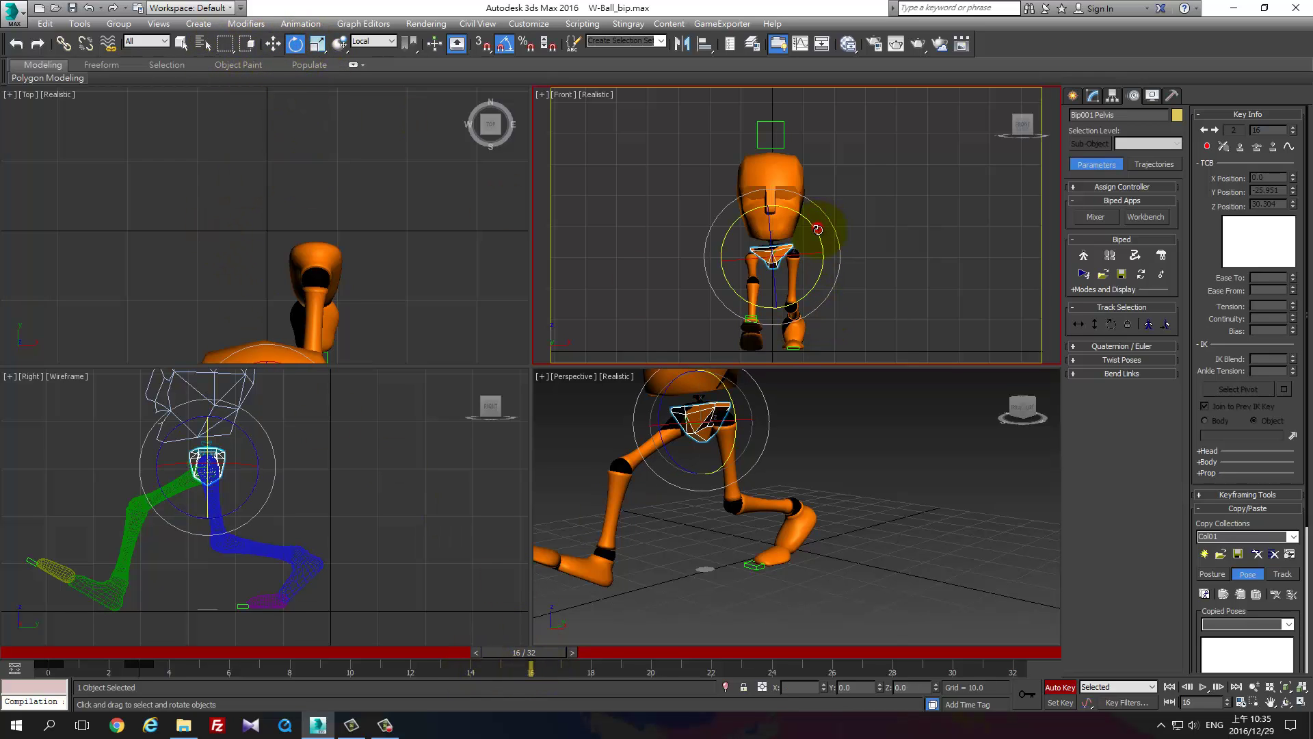
drag(818, 229, 824, 236)
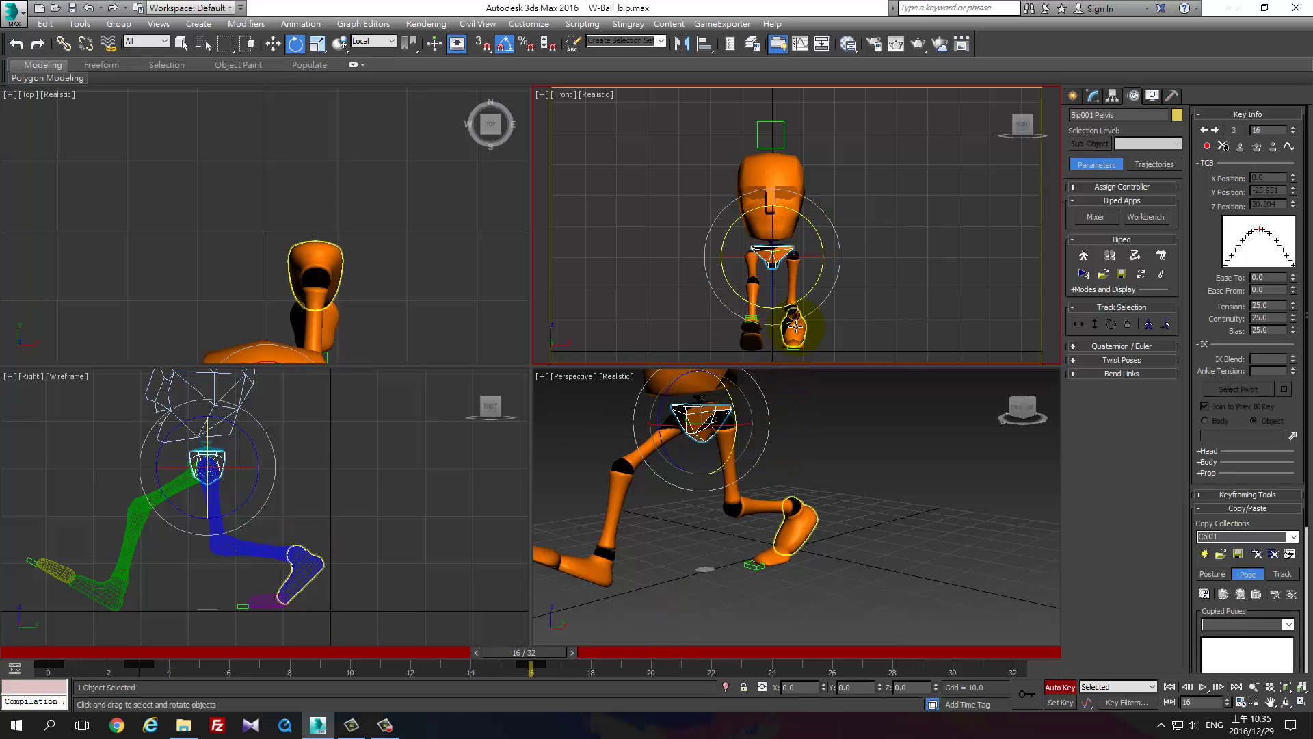
mouse_move(86, 647)
mouse_down()
mouse_move(108, 651)
mouse_move(64, 654)
mouse_move(227, 661)
mouse_move(144, 688)
mouse_move(520, 653)
mouse_move(79, 651)
mouse_move(554, 652)
mouse_move(524, 652)
mouse_up()
key(e)
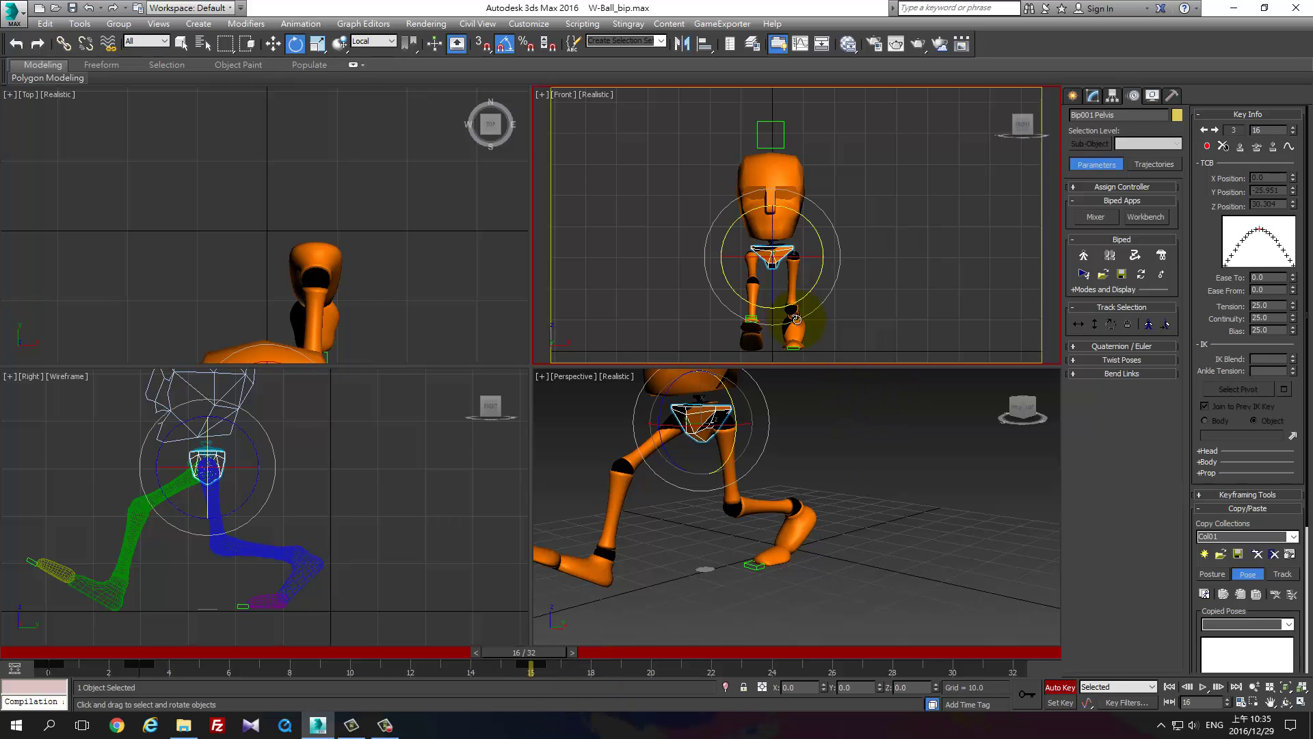
Bend the left calf −5° and the right calf 5°, then preview frames 0–19.
click(795, 322)
click(793, 315)
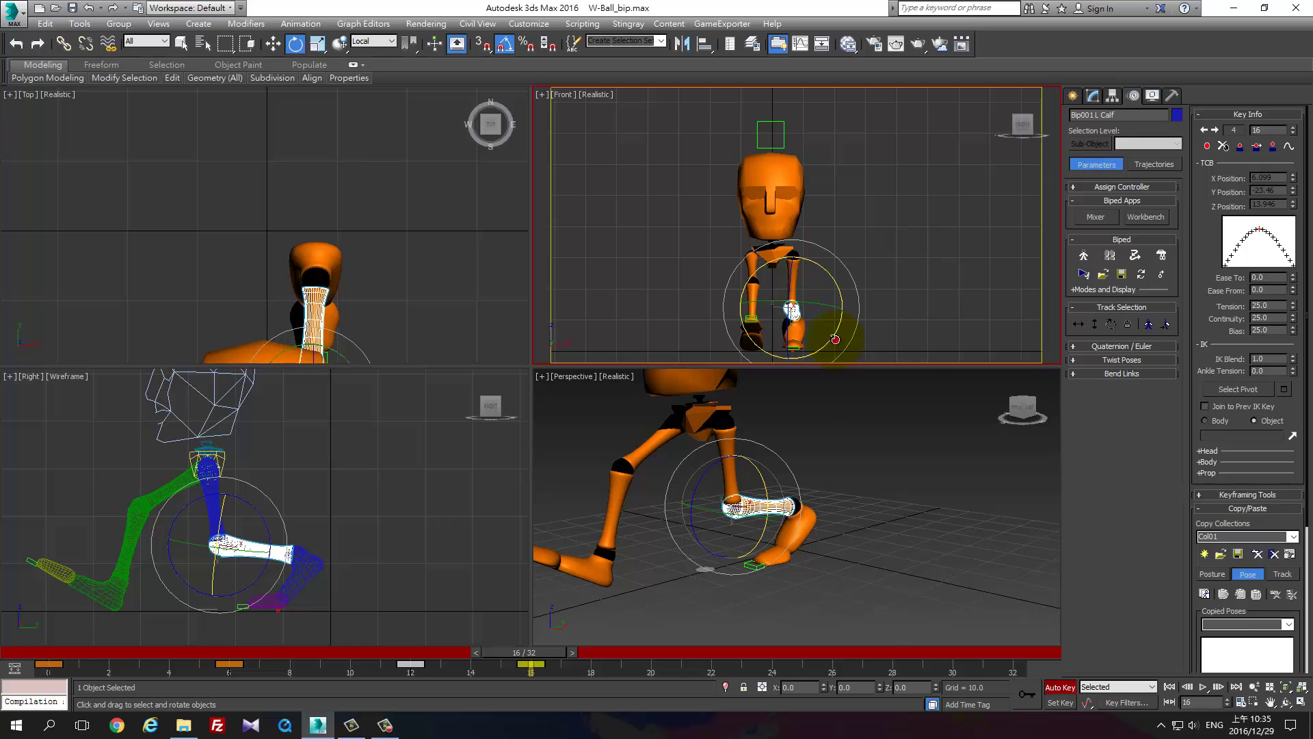
drag(836, 339, 835, 336)
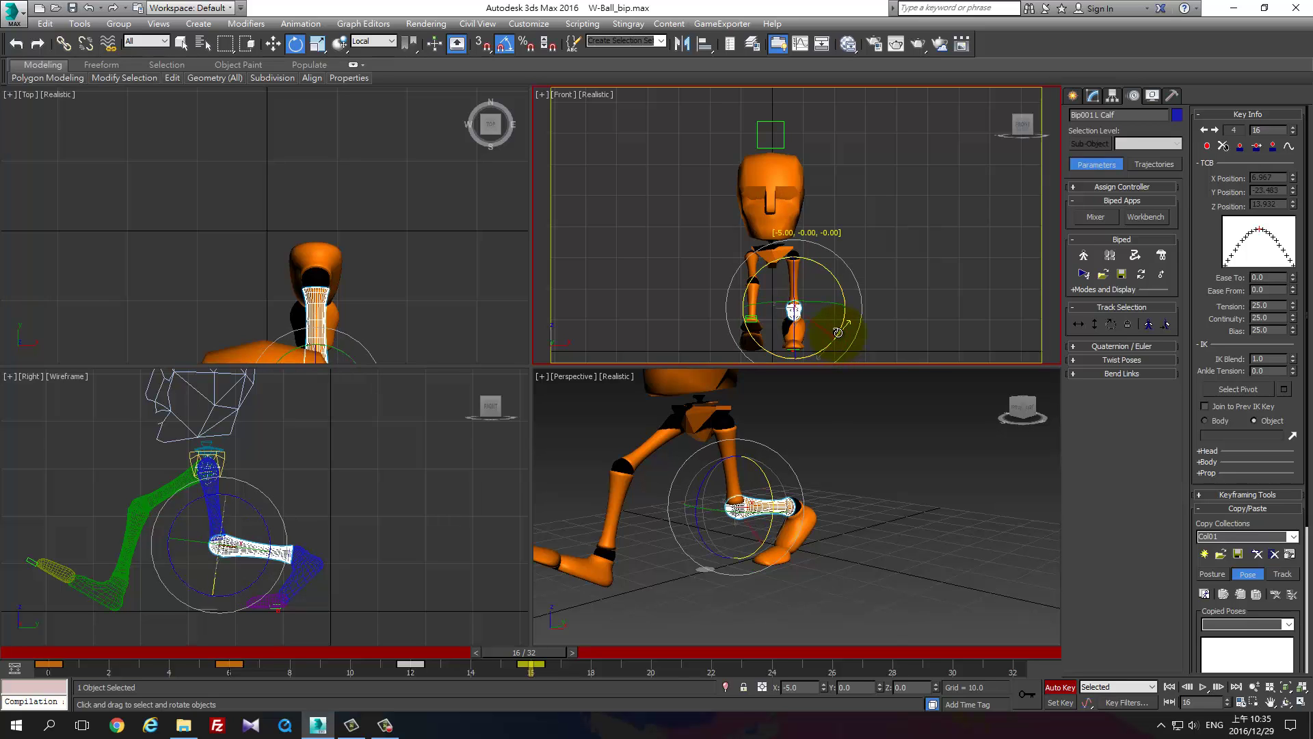
click(793, 319)
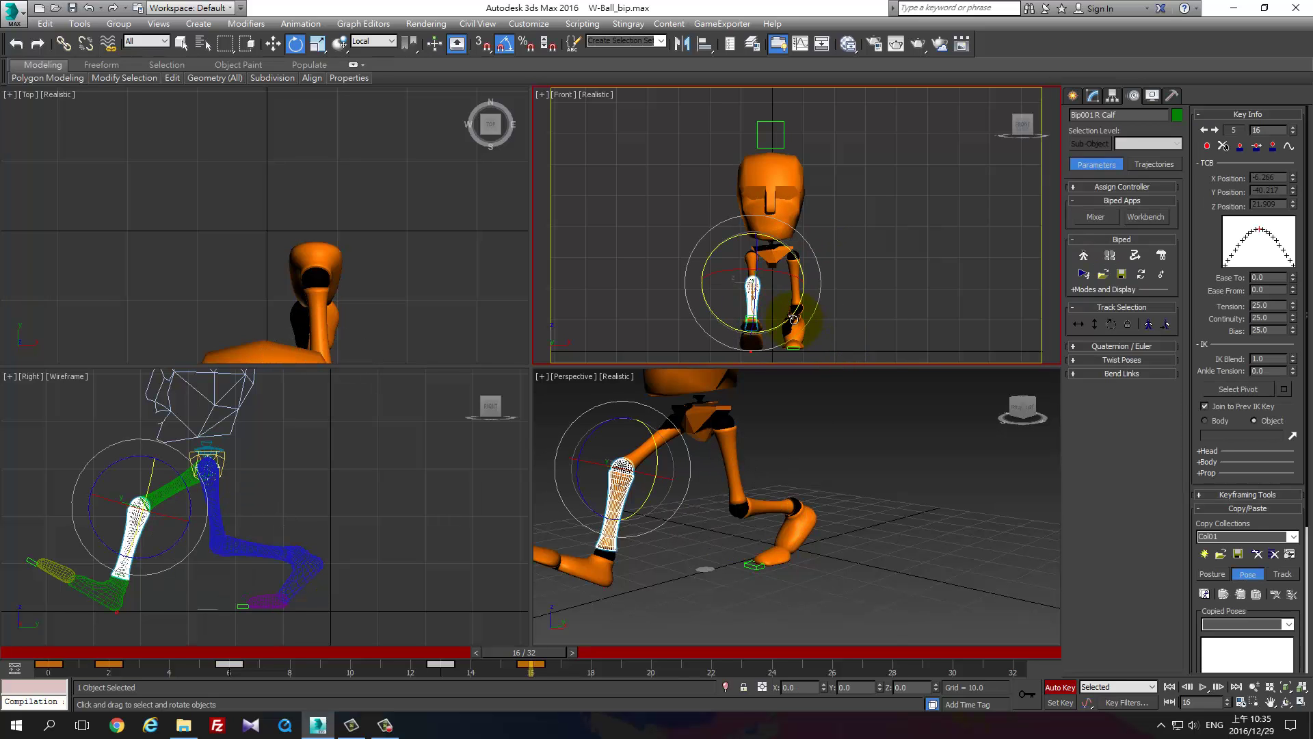
drag(783, 281, 783, 284)
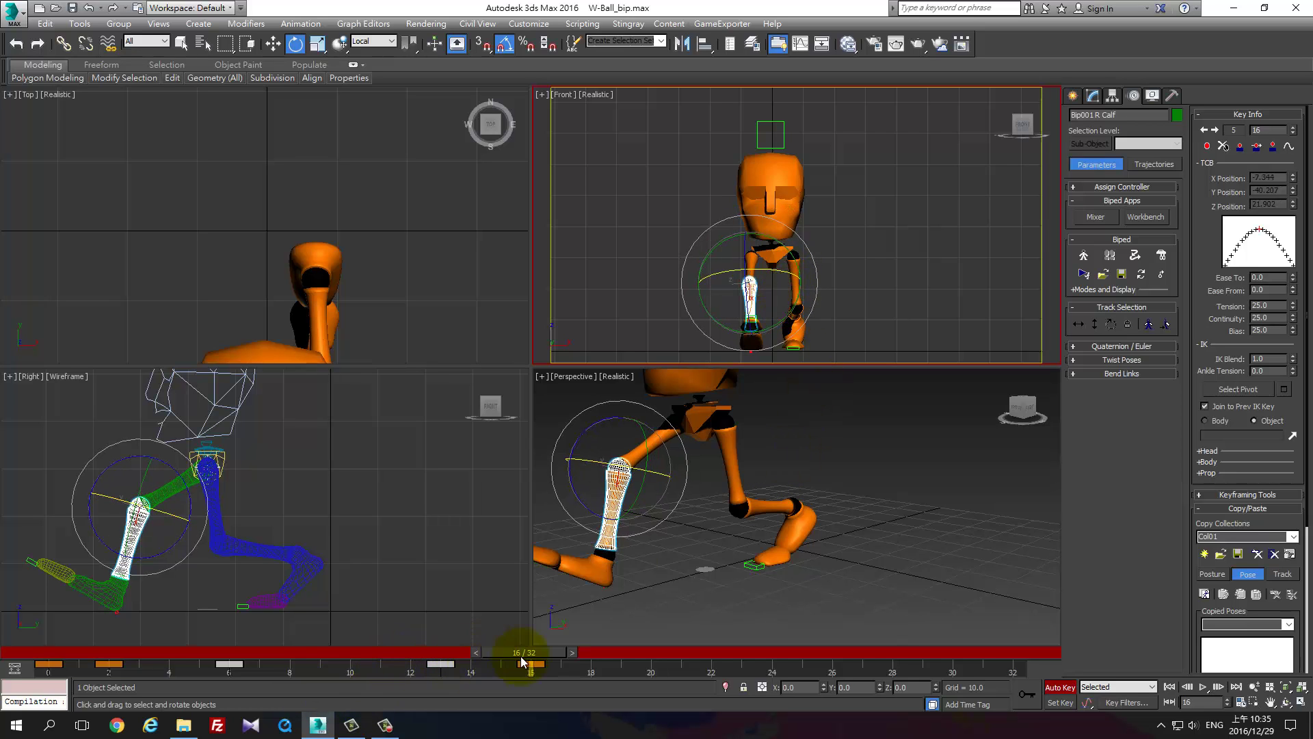
mouse_move(520, 655)
mouse_down()
mouse_move(67, 646)
mouse_move(315, 646)
mouse_move(658, 675)
mouse_move(277, 670)
mouse_move(362, 695)
mouse_move(663, 687)
mouse_up()
key(e)
mouse_move(807, 588)
alt+middle_down()
mouse_move(874, 537)
mouse_move(917, 545)
mouse_move(878, 532)
alt+middle_up()
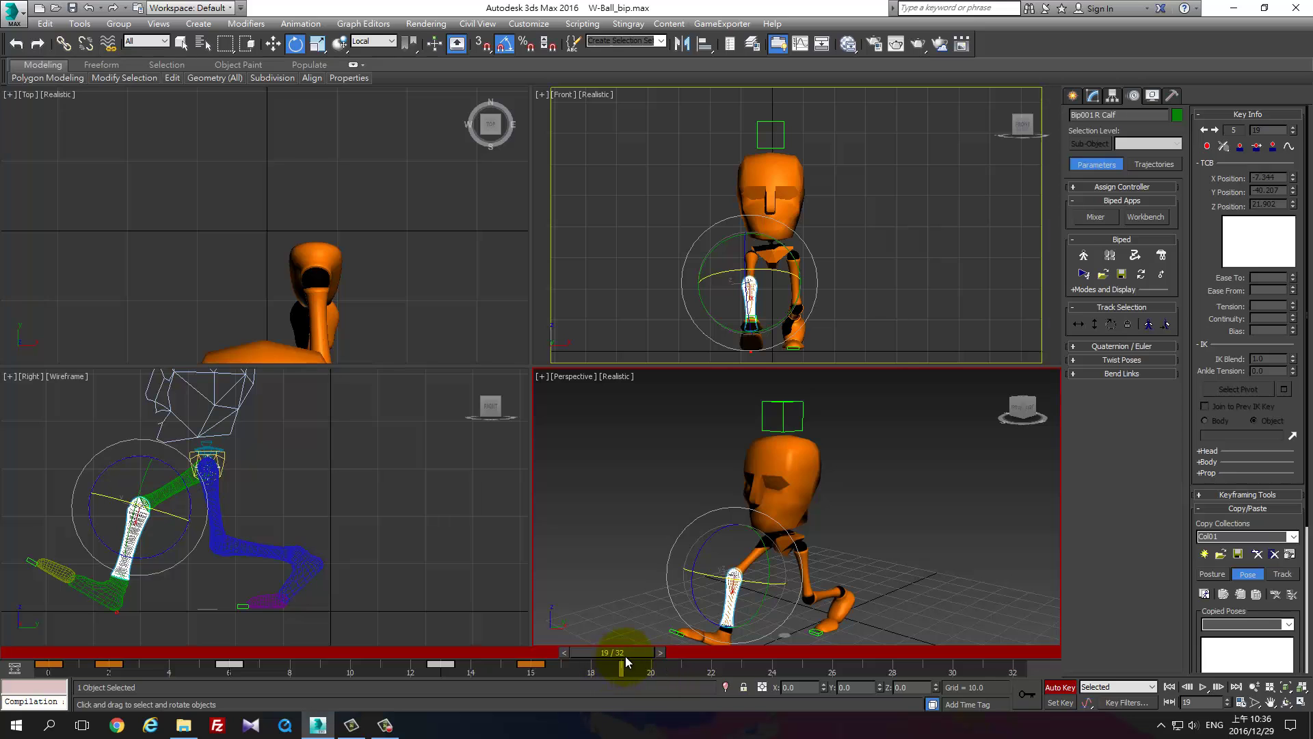
key(q)
drag(625, 655, 540, 651)
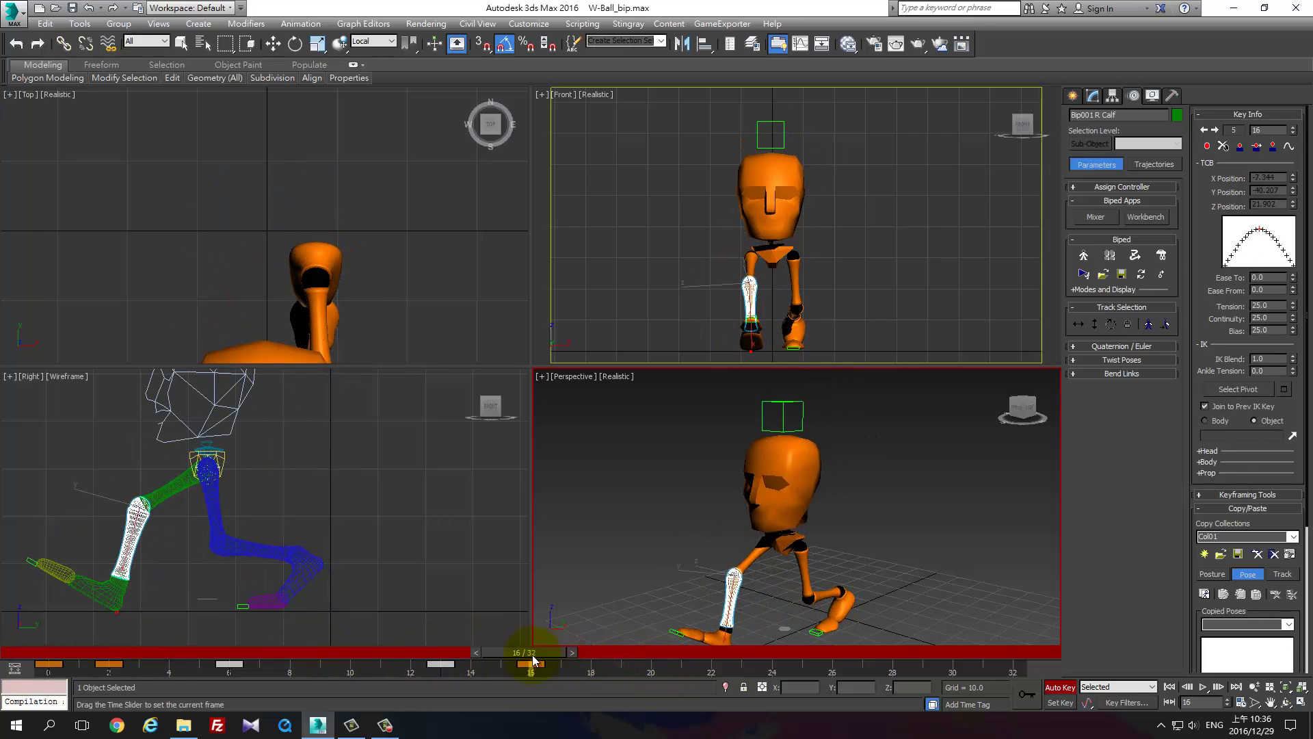
mouse_move(540, 651)
mouse_down()
mouse_move(71, 654)
mouse_move(558, 671)
mouse_up()
key(e)
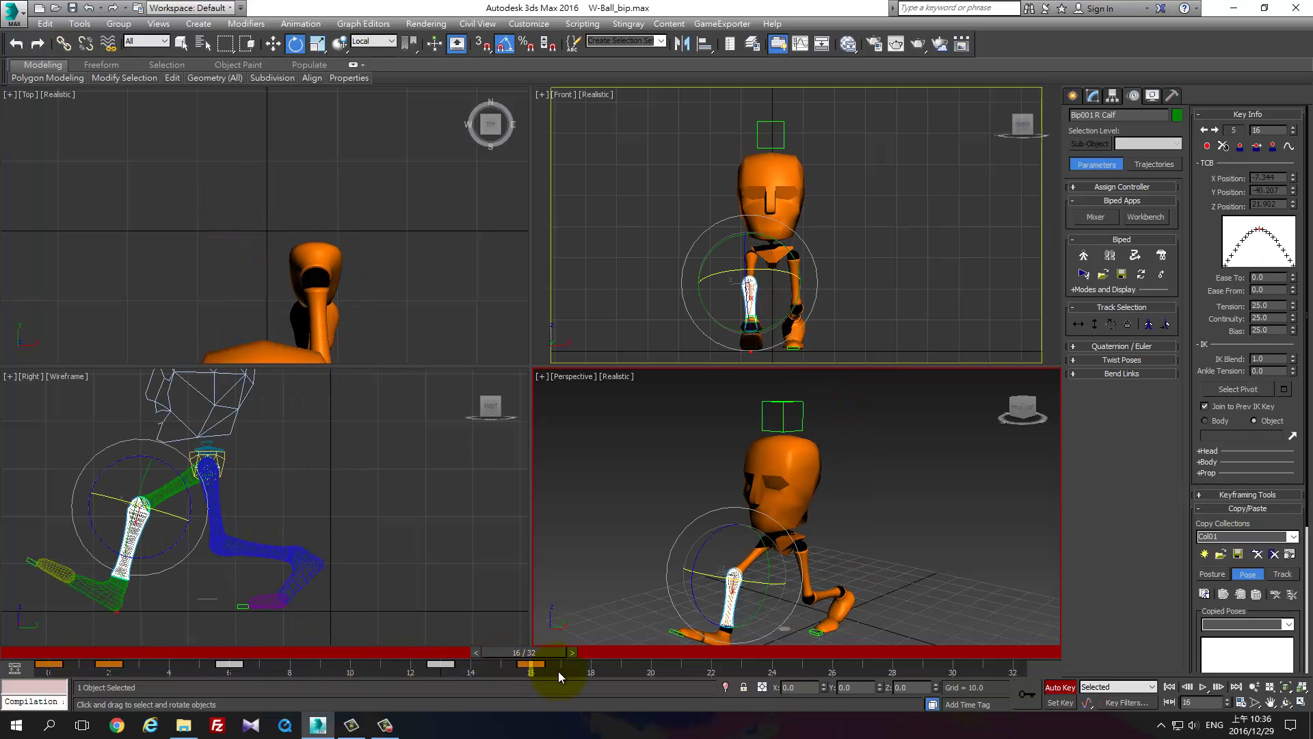
click(385, 724)
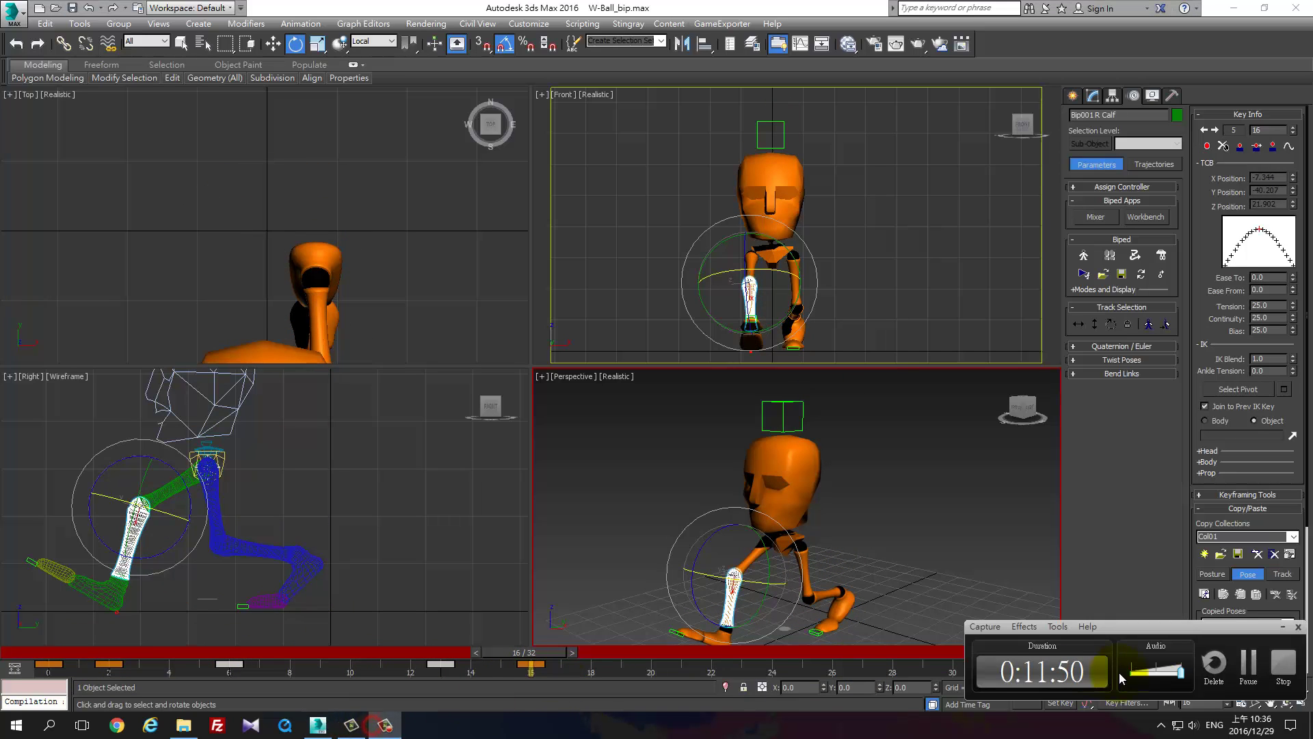